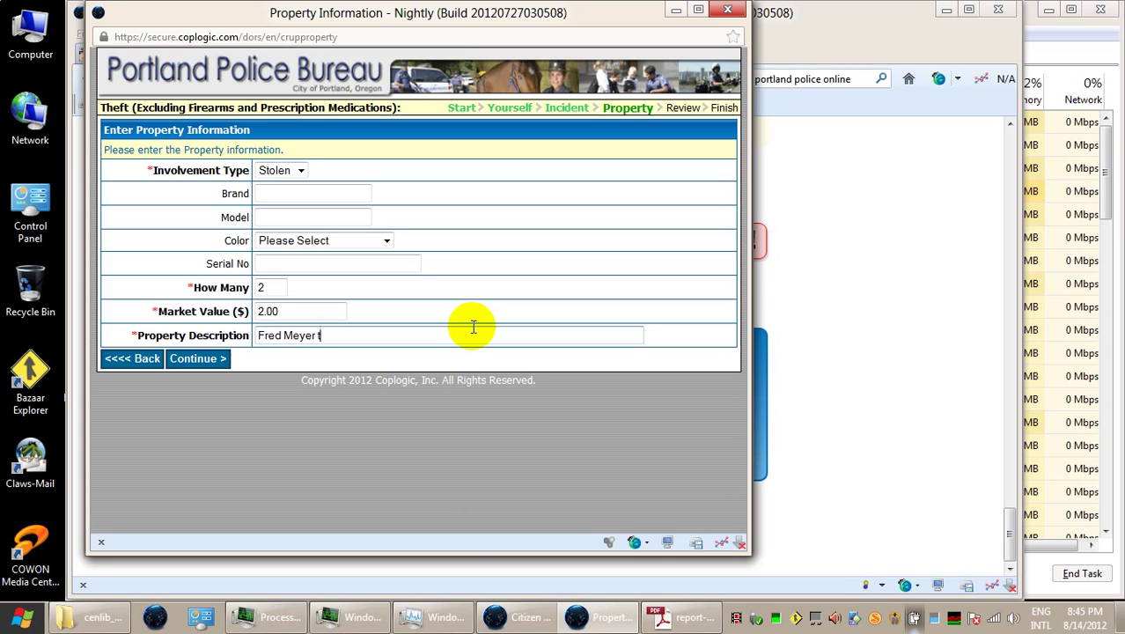
Complete the property description as "Fred Meyer tote bags" and set the market value to 1.98.
{"action": "type", "text": "te bags"}
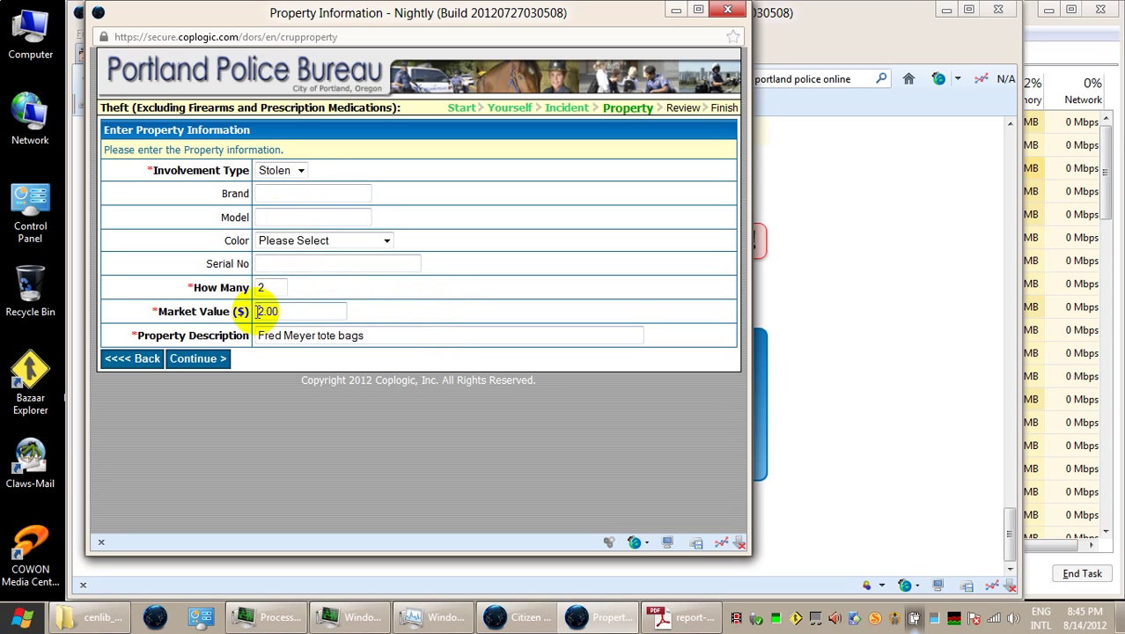
{"action": "double_click", "coordinate": [303, 310]}
{"action": "type", "text": "1"}
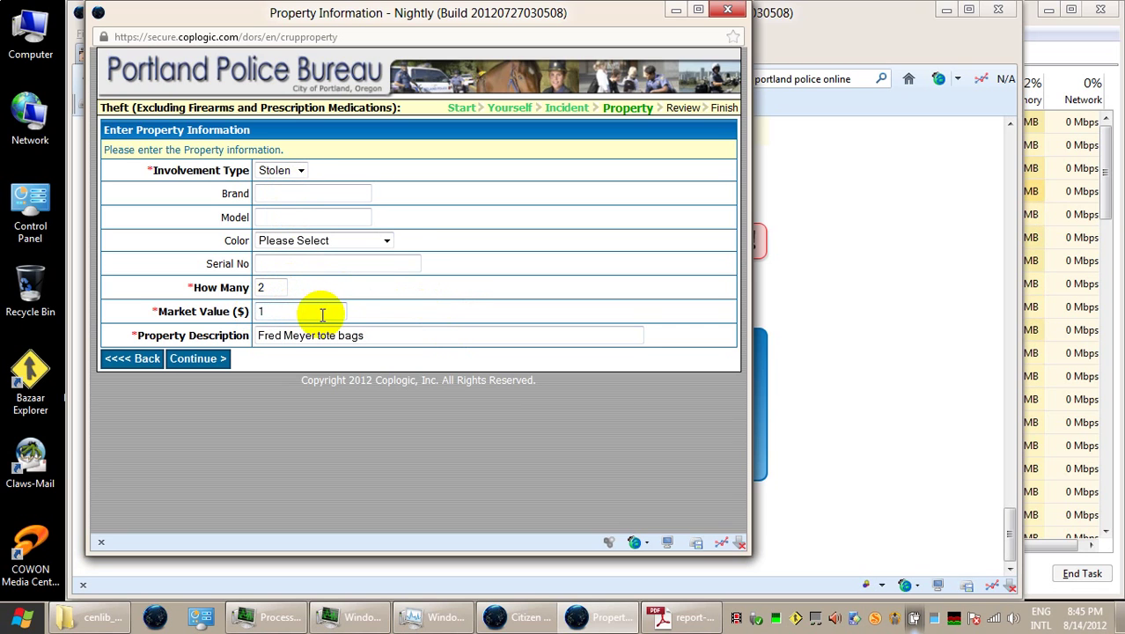
{"action": "type", "text": ".988"}
{"action": "key", "text": "BackSpace"}
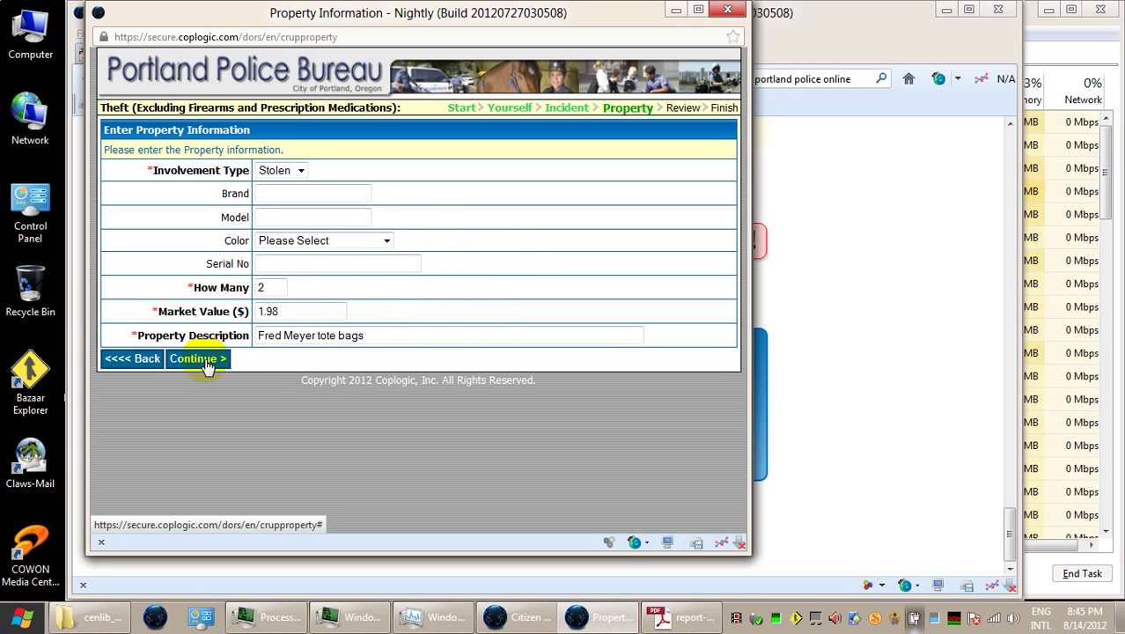
Extend the tote bags' description with ", nested, mismatched handles" and submit the item to the property list.
{"action": "left_click", "coordinate": [465, 336]}
{"action": "type", "text": ","}
{"action": "type", "text": " nested,"}
{"action": "type", "text": " mis"}
{"action": "type", "text": "smat"}
{"action": "key", "text": "BackSpace"}
{"action": "key", "text": "BackSpace"}
{"action": "key", "text": "BackSpace"}
{"action": "key", "text": "BackSpace"}
{"action": "key", "text": "BackSpace"}
{"action": "type", "text": "smate"}
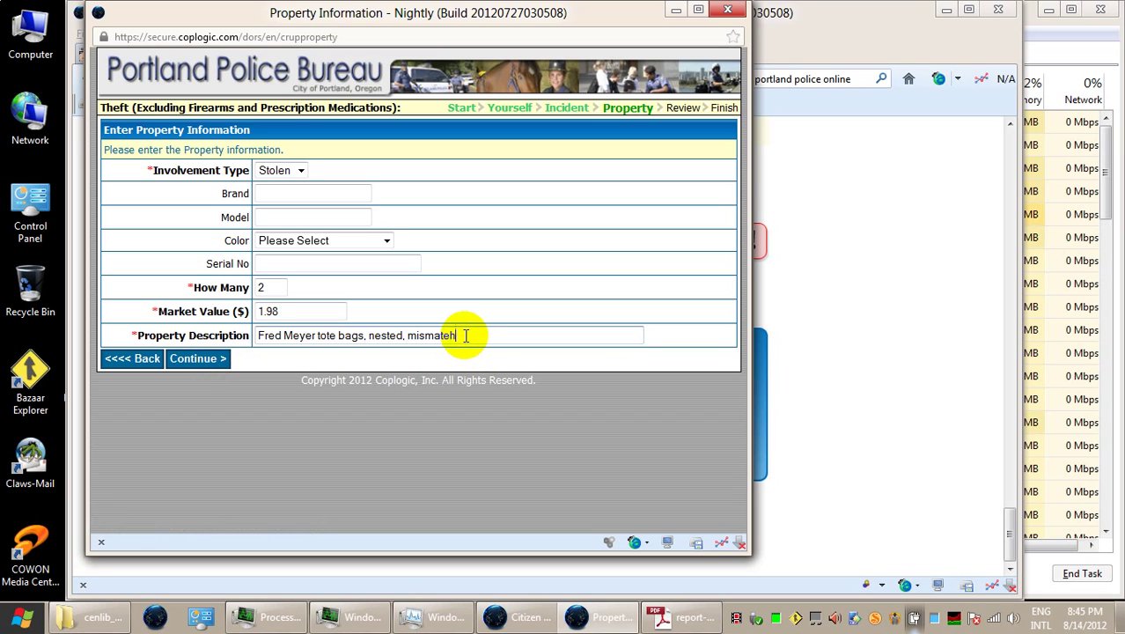
{"action": "type", "text": "ched"}
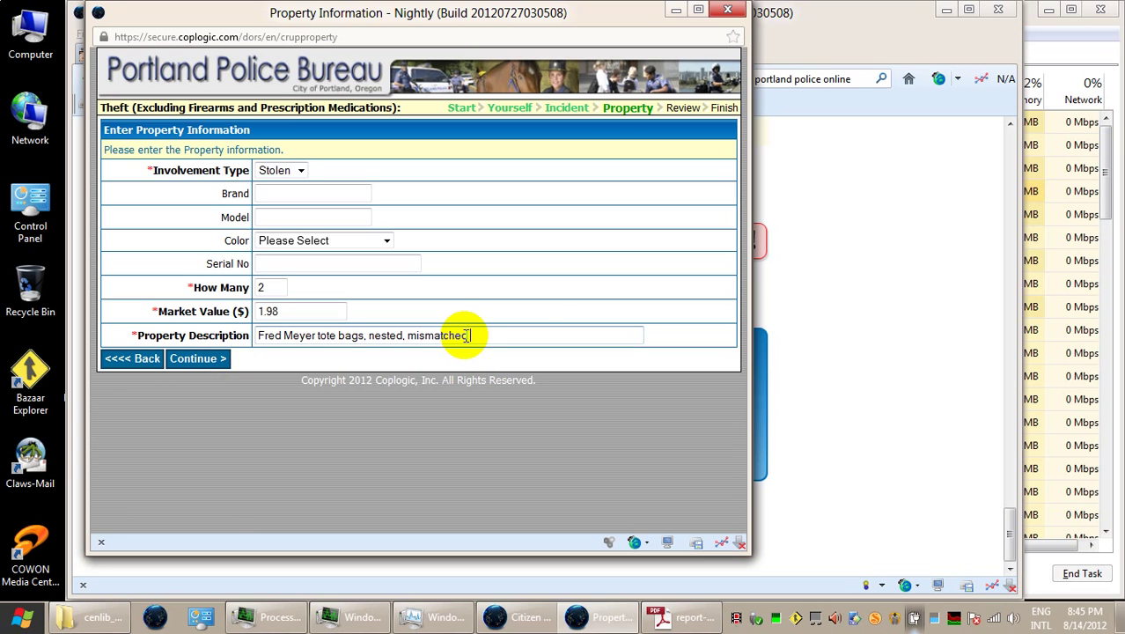
{"action": "type", "text": "handles"}
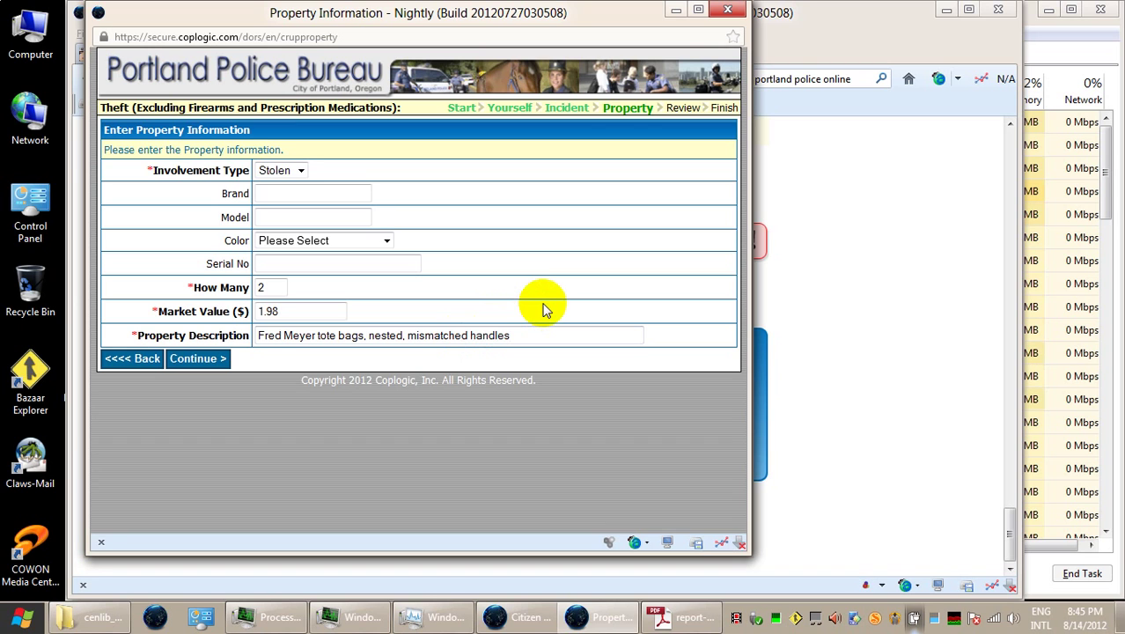
{"action": "left_click", "coordinate": [217, 357]}
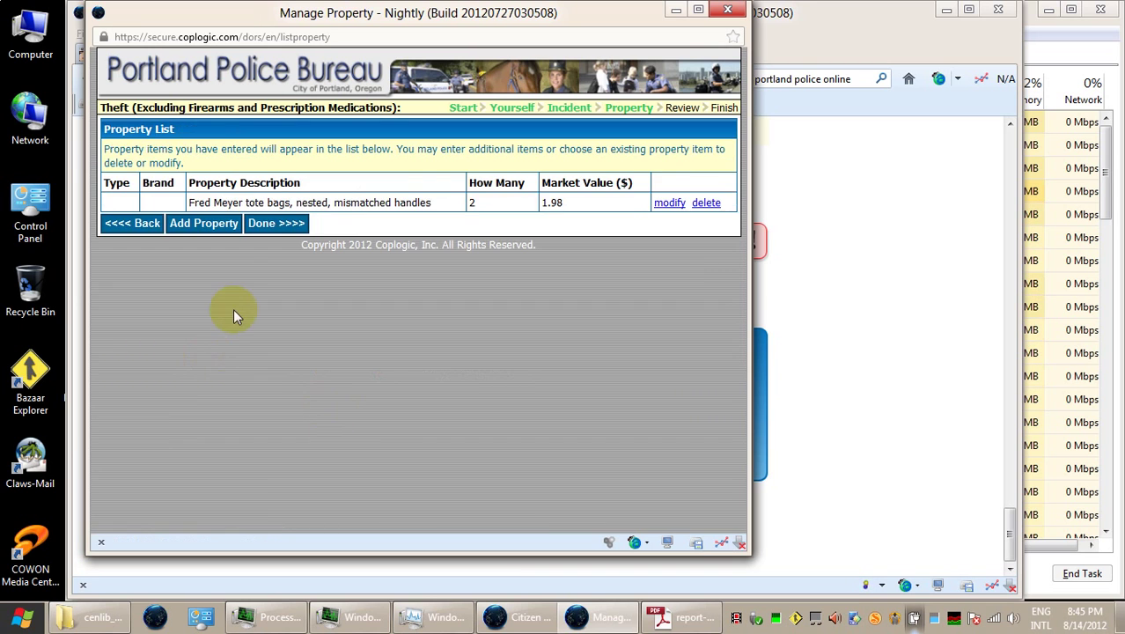
Start a new property item with brand "little debbies", quantity 1 and market value 1.54.
{"action": "left_click", "coordinate": [226, 223]}
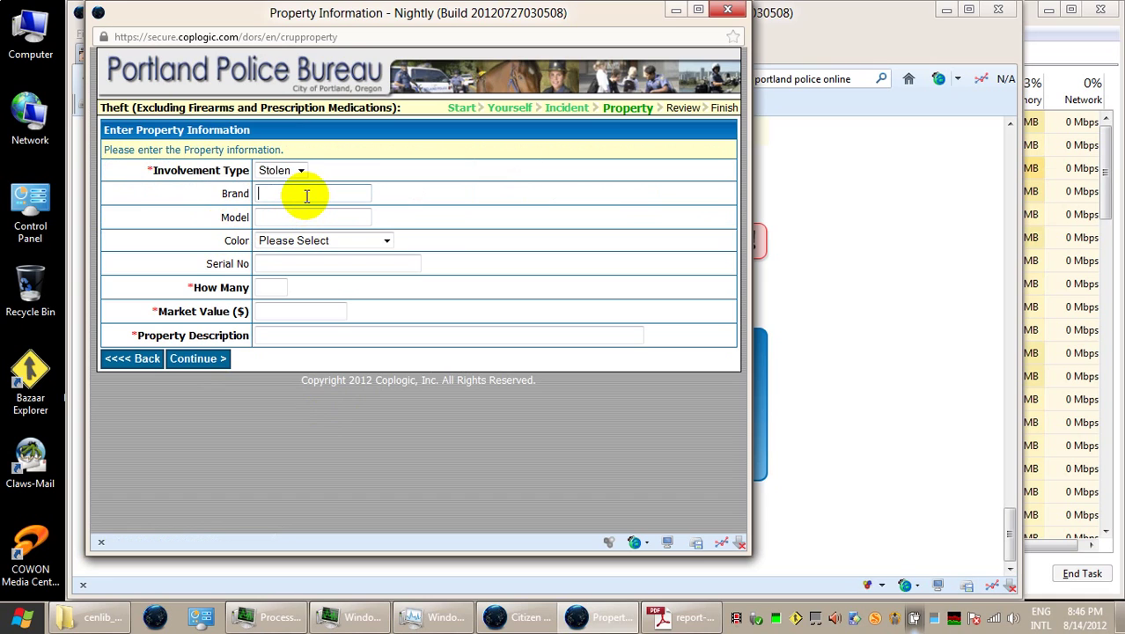
{"action": "type", "text": "ttle"}
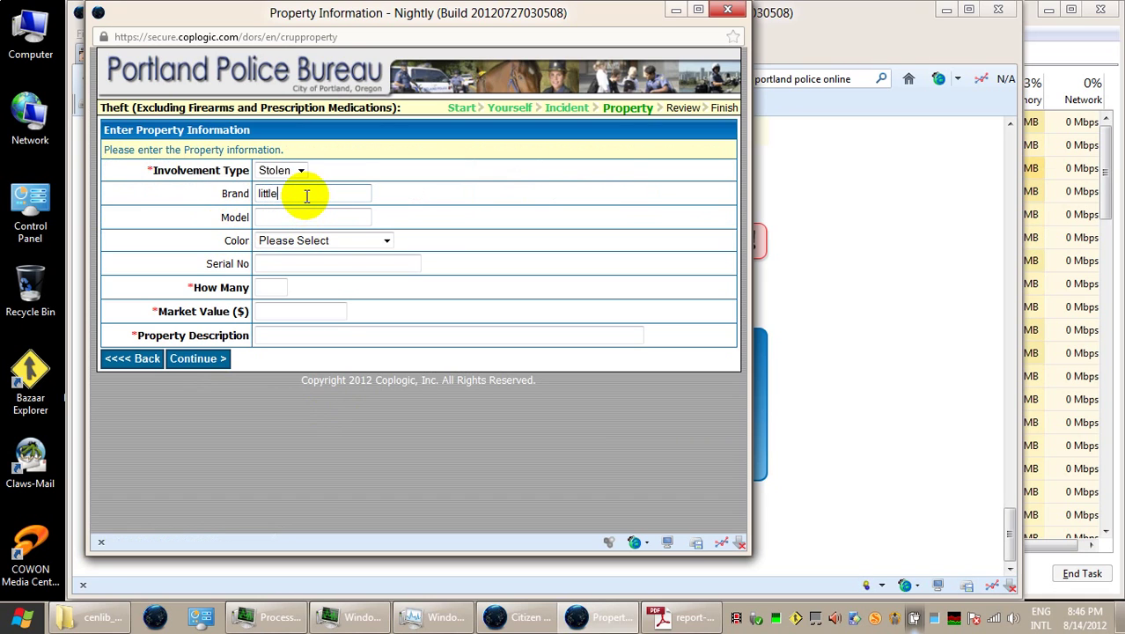
{"action": "type", "text": " debbies"}
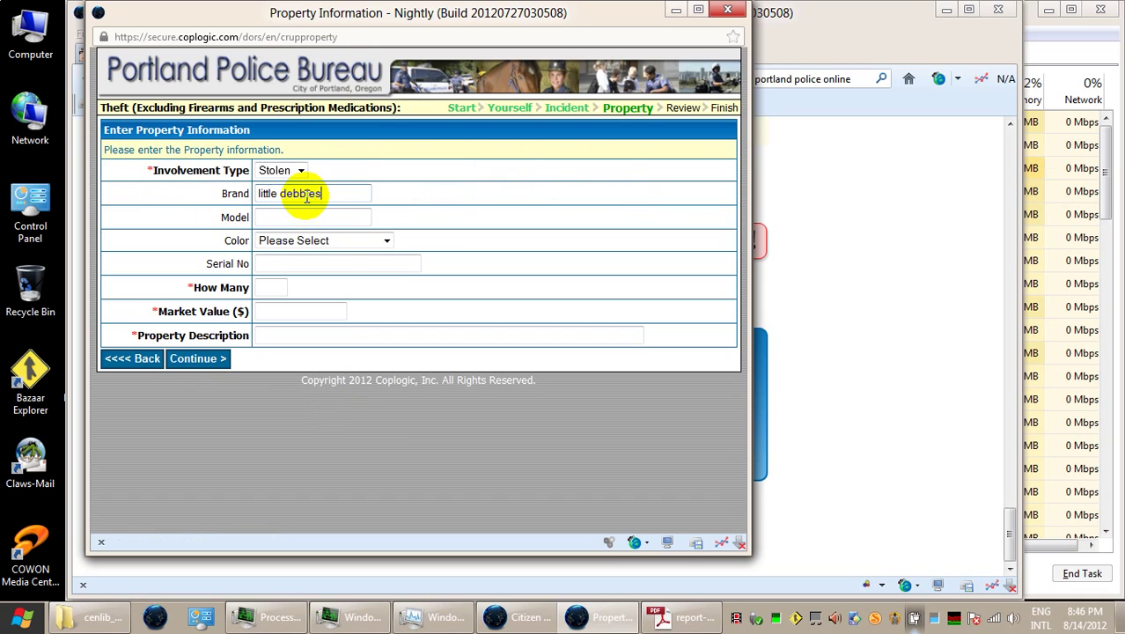
{"action": "left_click", "coordinate": [271, 288]}
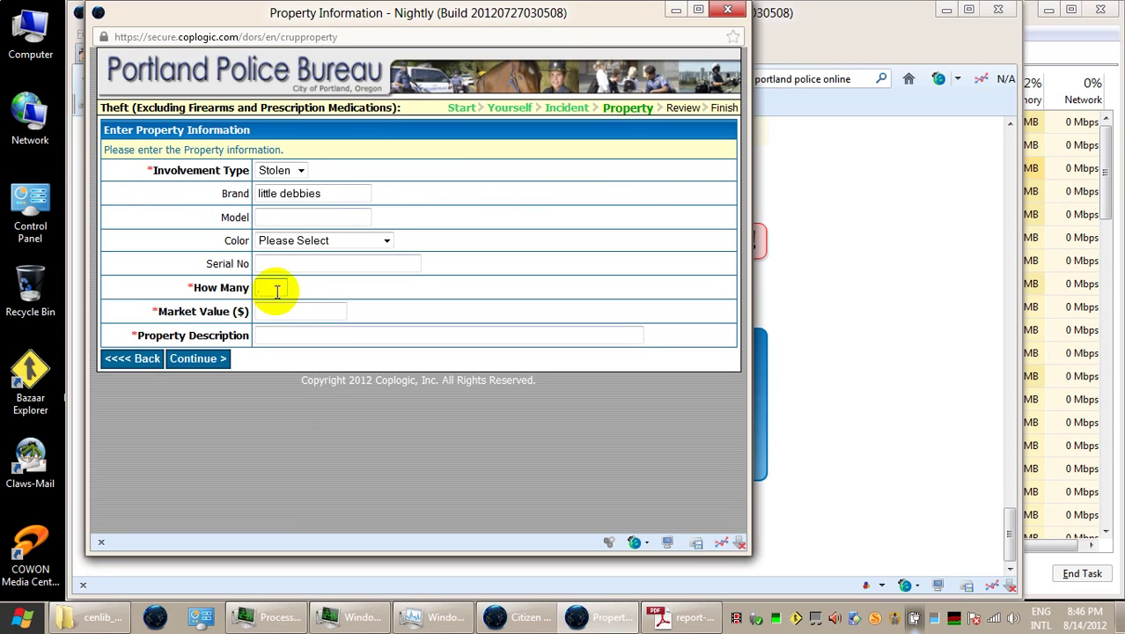
{"action": "type", "text": "1"}
{"action": "left_click", "coordinate": [308, 314]}
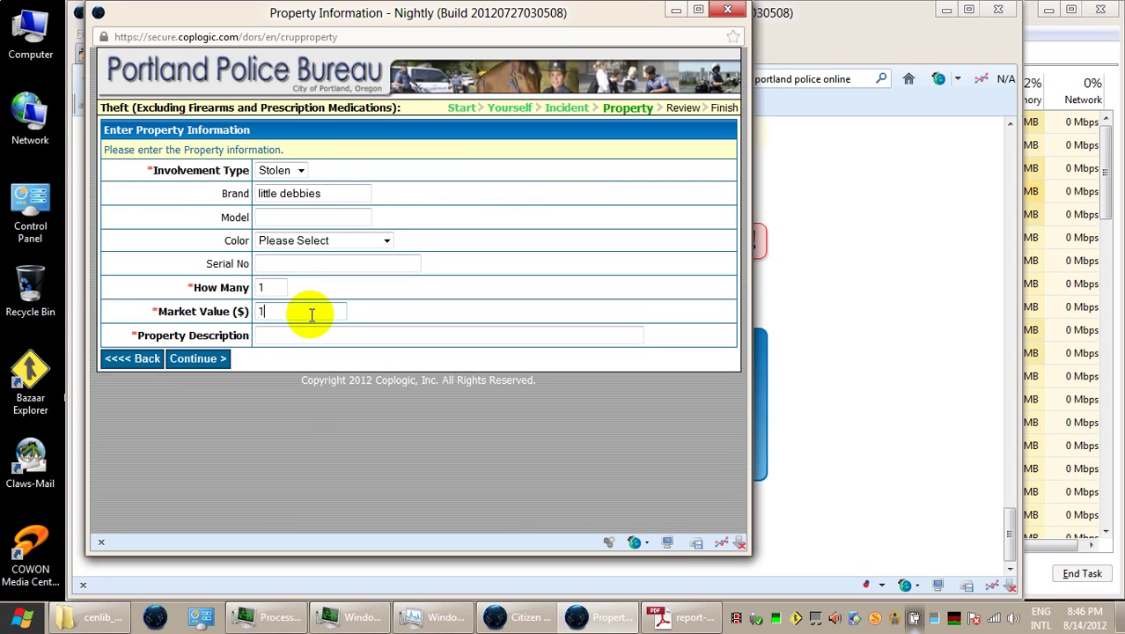
{"action": "type", "text": "1.5"}
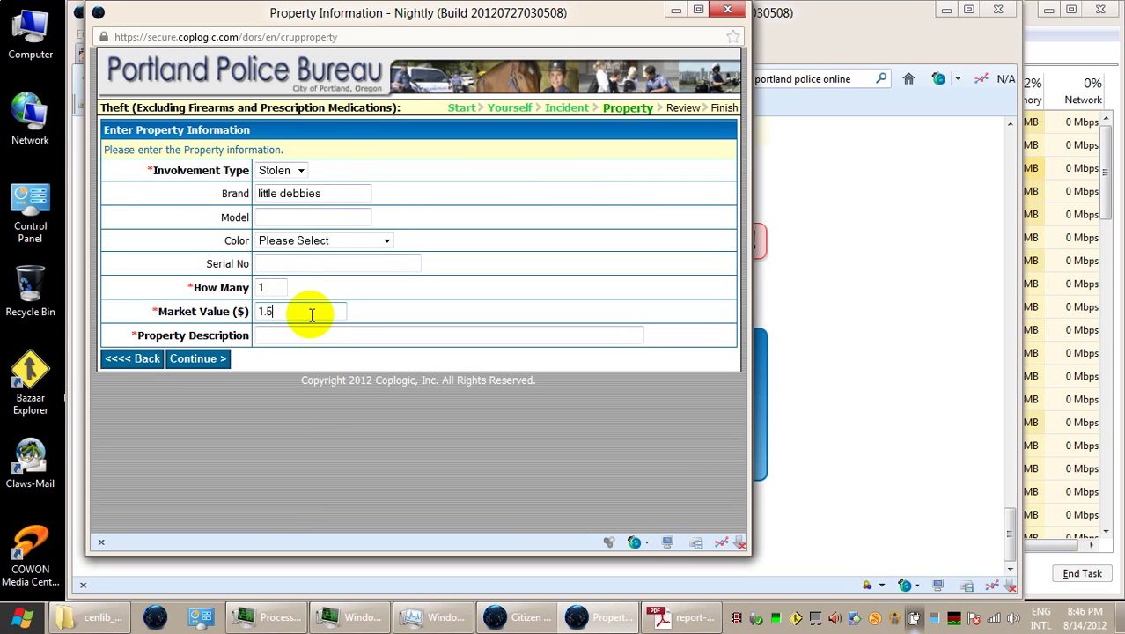
{"action": "type", "text": "4"}
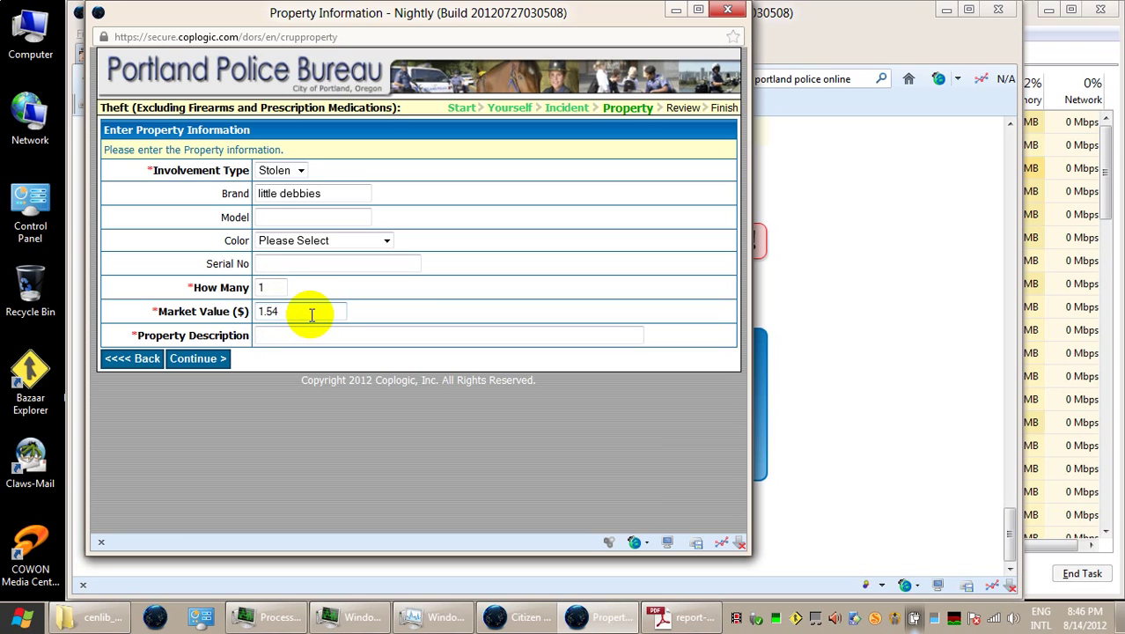
Describe the little debbies item as "box of brownies" and submit it to the property list.
{"action": "left_click", "coordinate": [312, 335]}
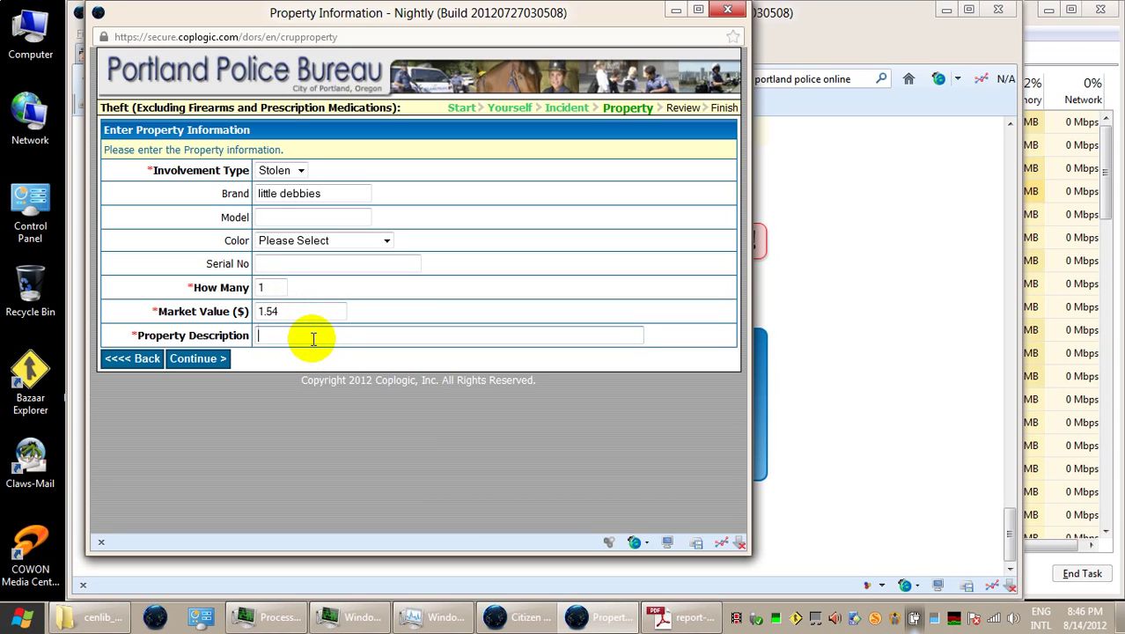
{"action": "type", "text": "bro"}
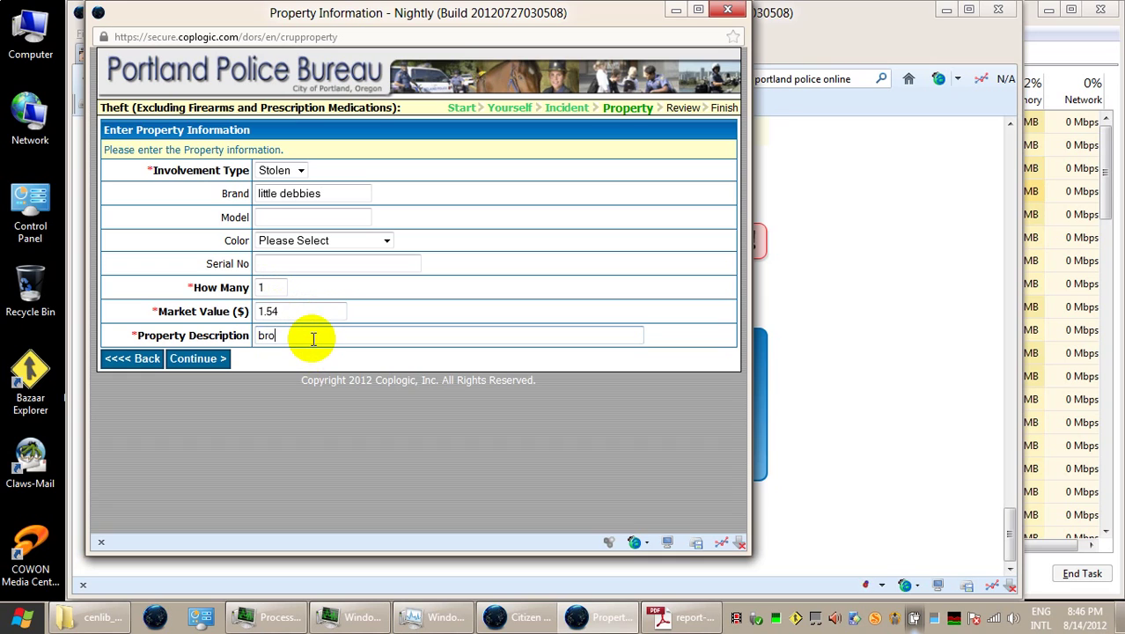
{"action": "type", "text": "wnies"}
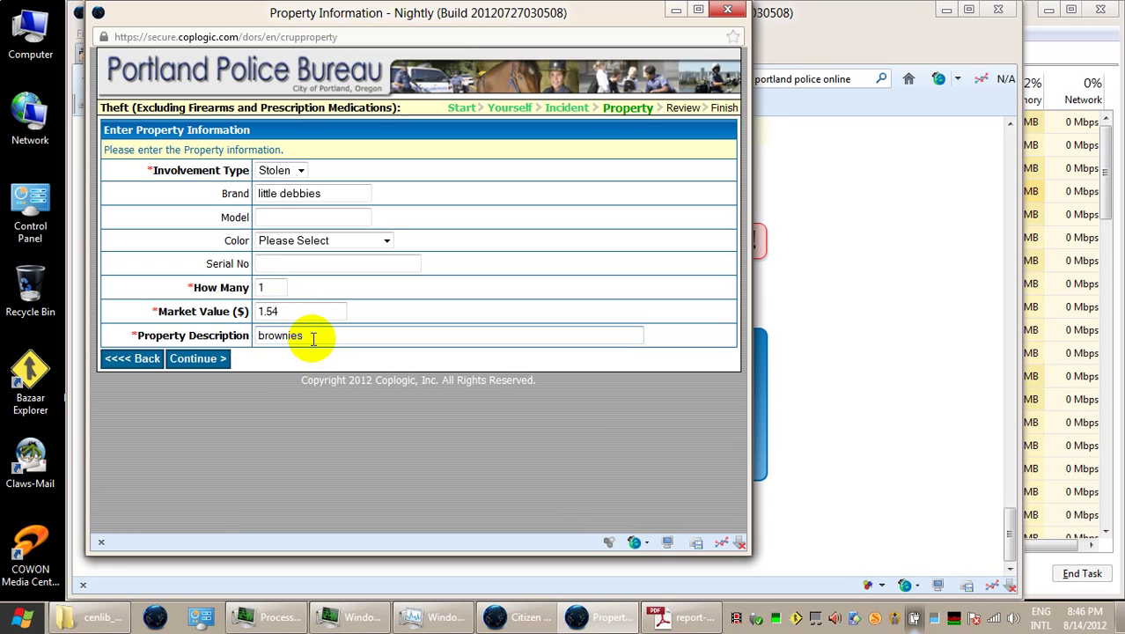
{"action": "key", "text": "Home"}
{"action": "type", "text": "box of"}
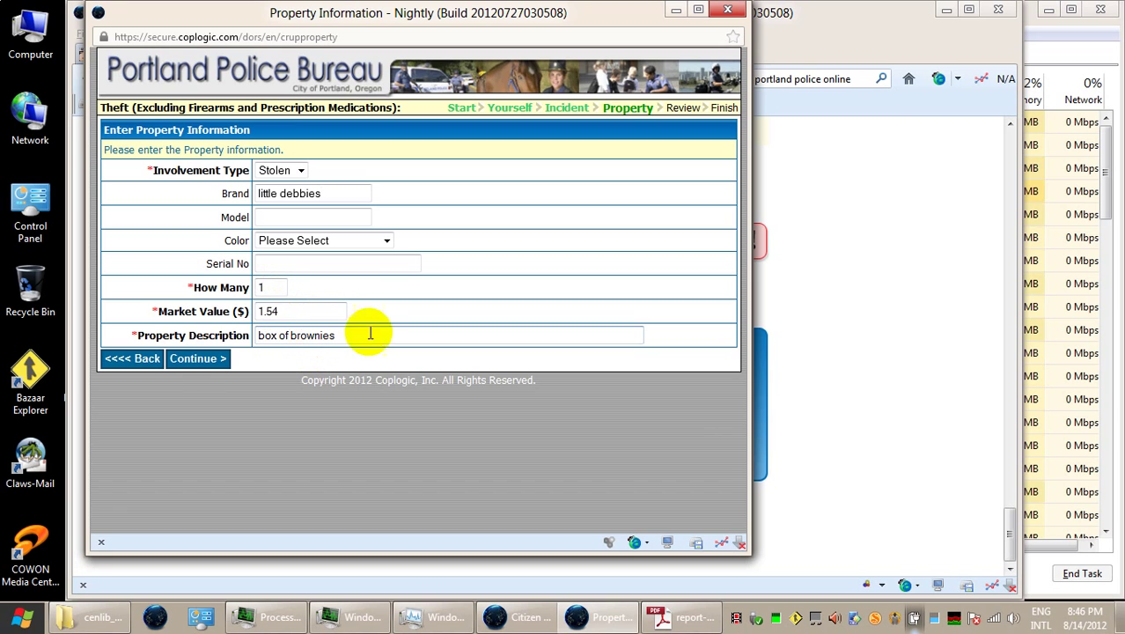
{"action": "left_click", "coordinate": [191, 358]}
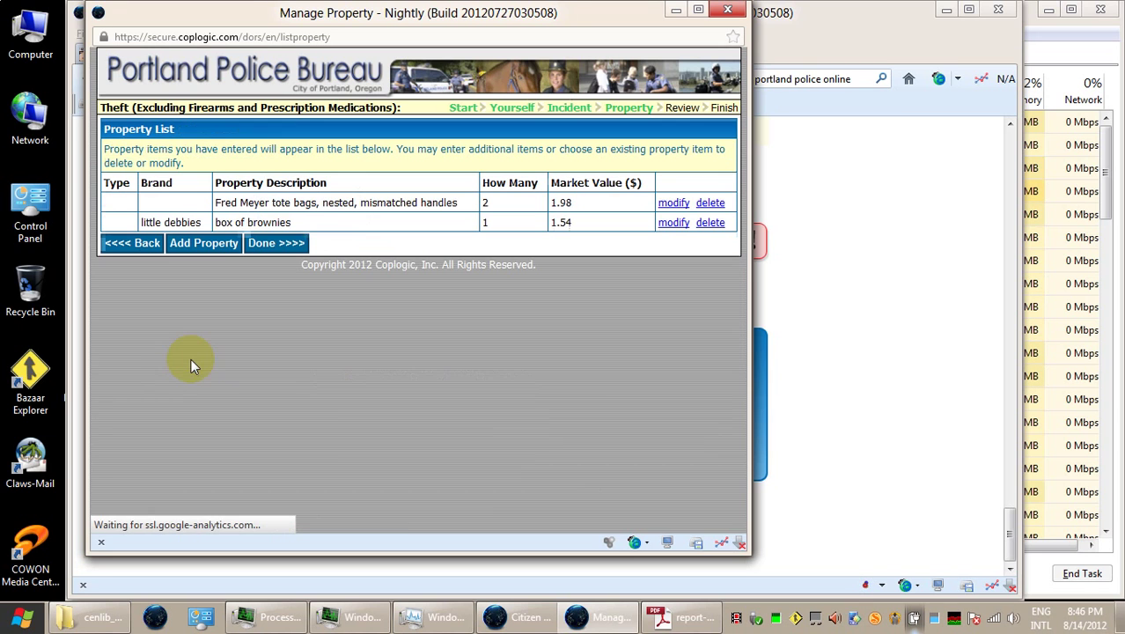
Start another property item with brand "Lawrys", quantity 1 and market value 2.78.
{"action": "left_click", "coordinate": [208, 249]}
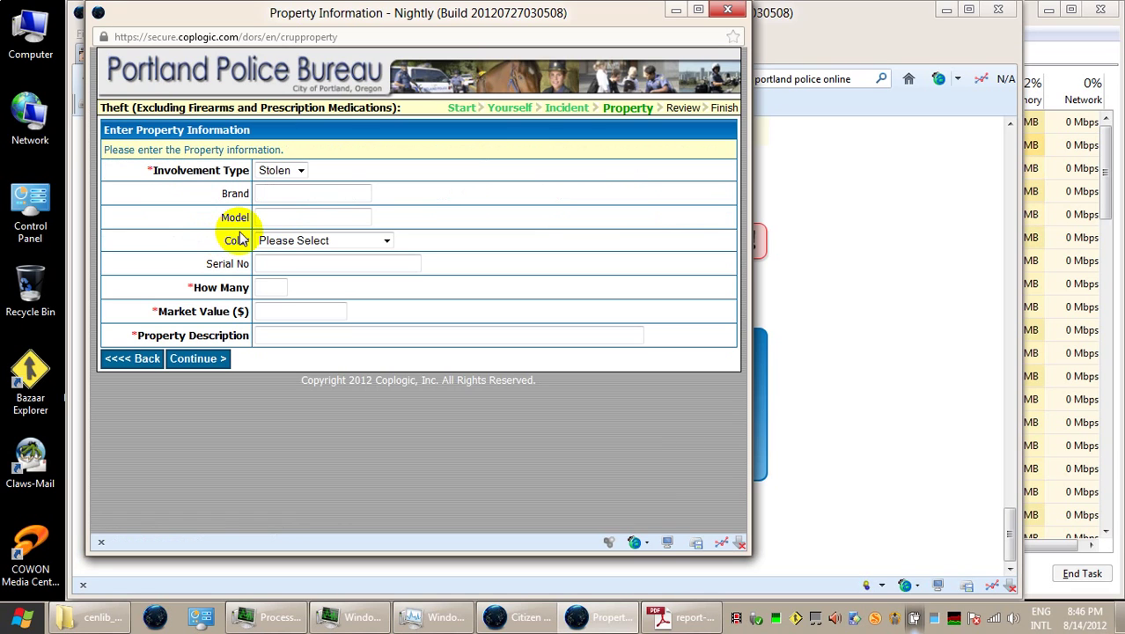
{"action": "left_click", "coordinate": [289, 193]}
{"action": "type", "text": "Lawrys"}
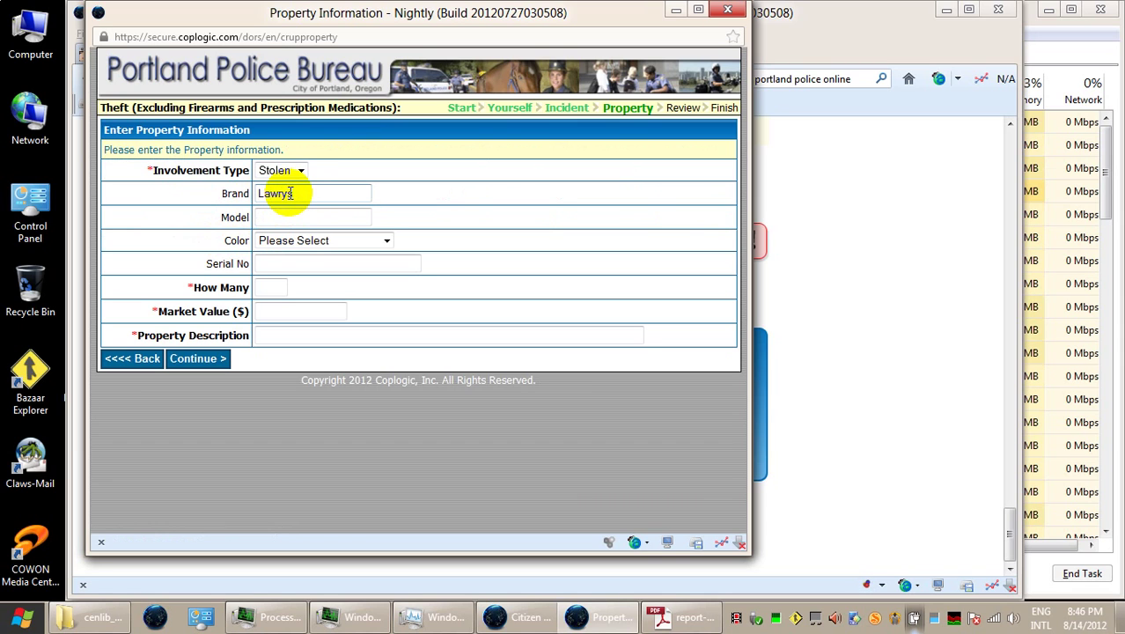
{"action": "left_click", "coordinate": [263, 289]}
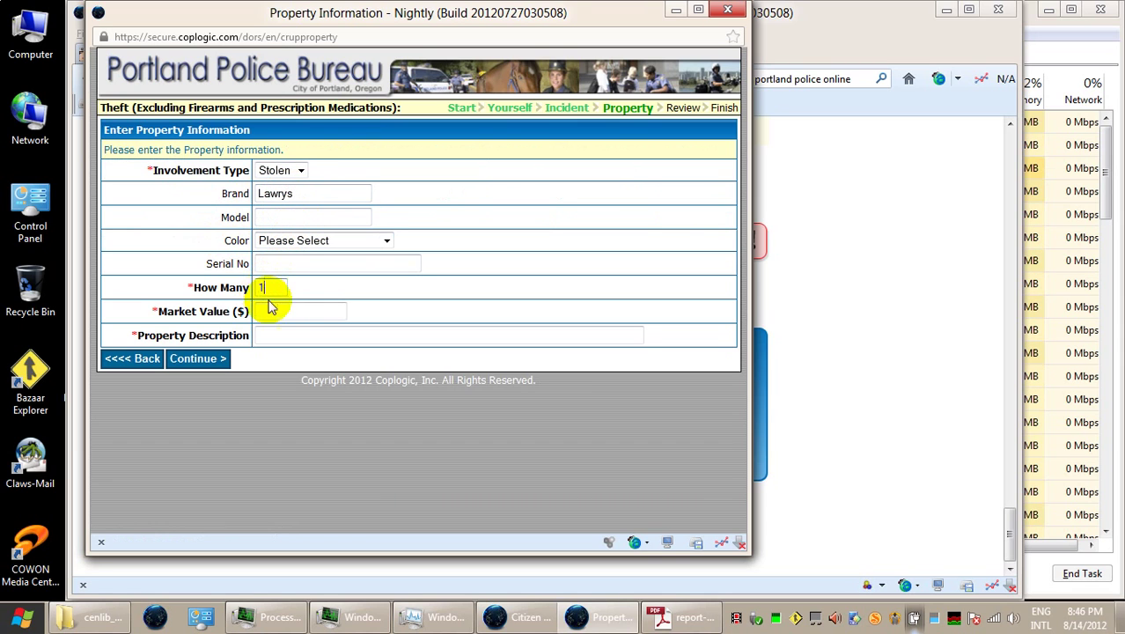
{"action": "type", "text": "1"}
{"action": "left_click", "coordinate": [333, 315]}
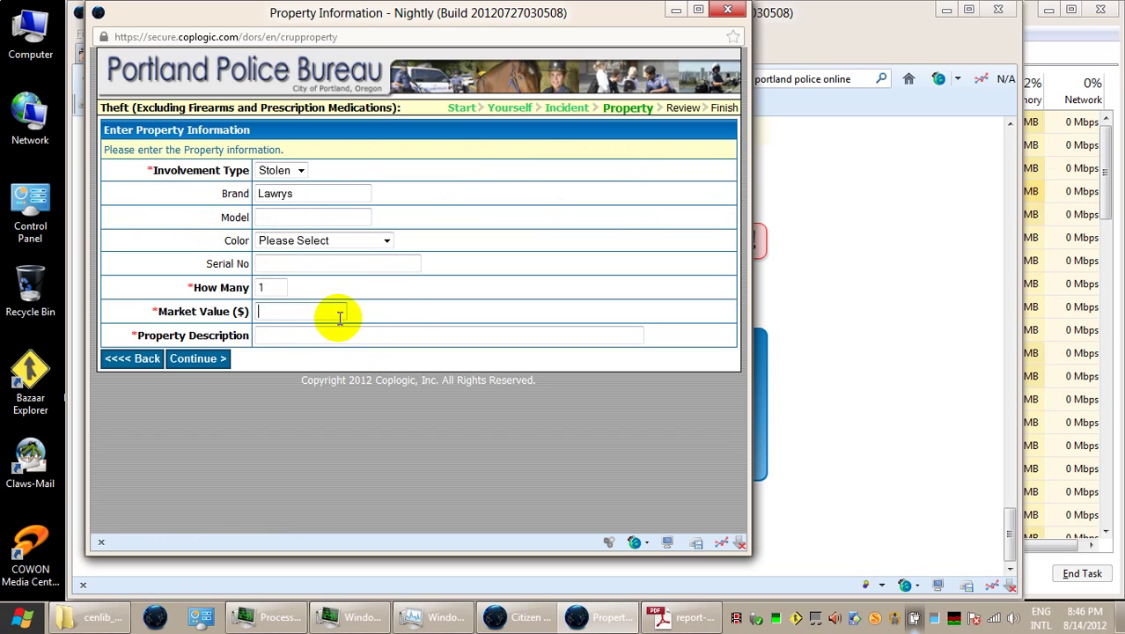
{"action": "type", "text": "2"}
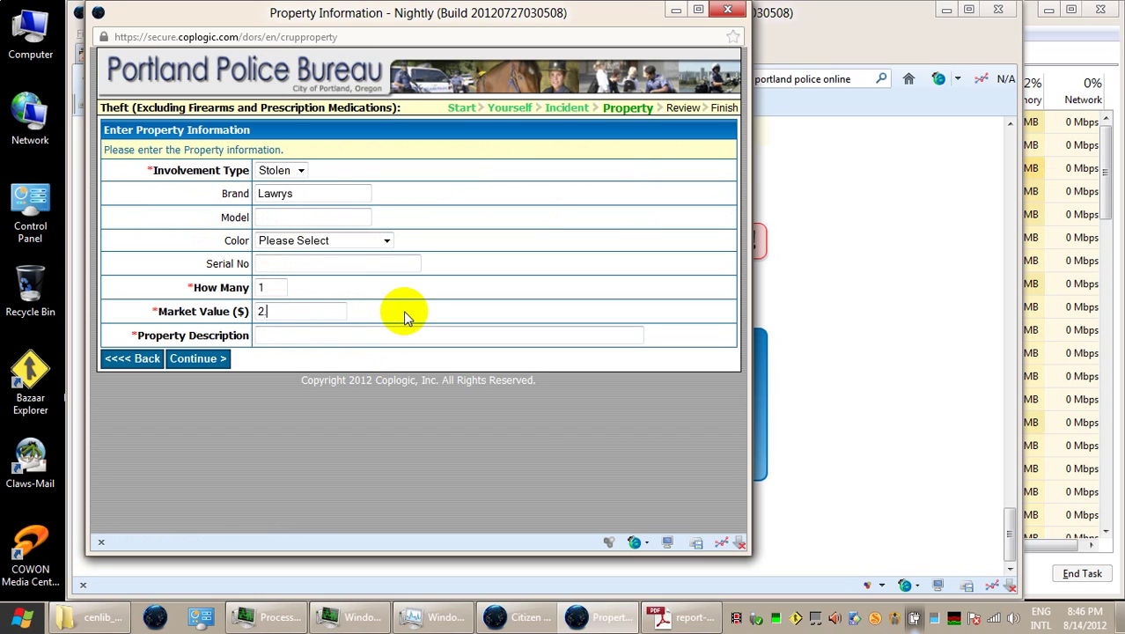
{"action": "type", "text": ".78"}
Describe the Lawrys item as "Lawrys seasoning salt." and submit it to the property list.
{"action": "left_click", "coordinate": [381, 334]}
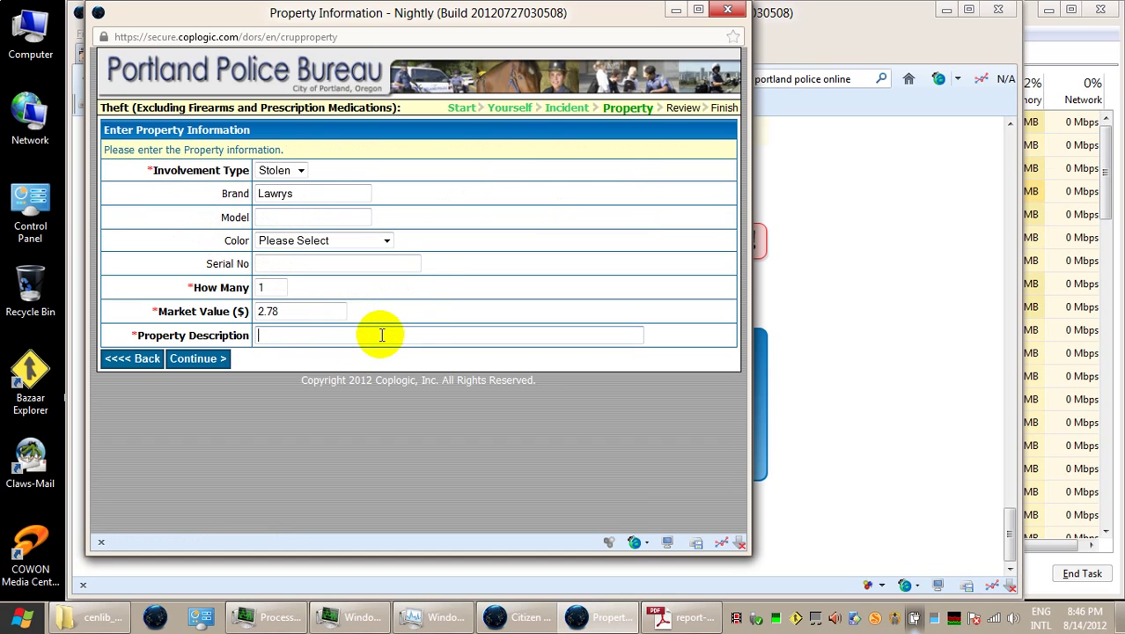
{"action": "type", "text": "S"}
{"action": "double_click", "coordinate": [381, 333]}
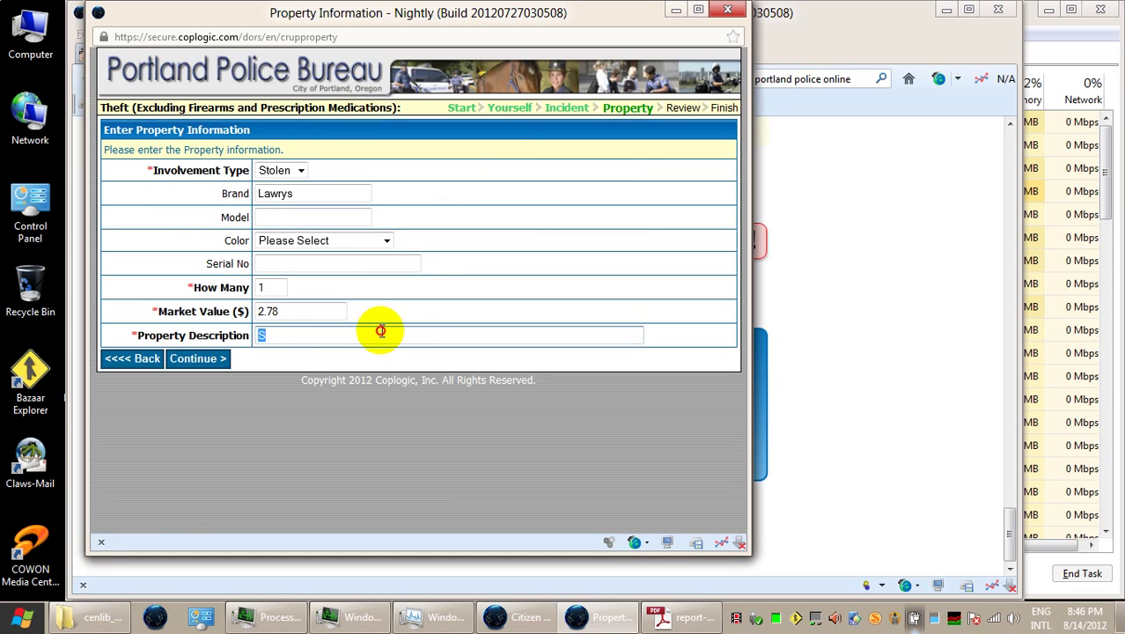
{"action": "key", "text": "BackSpace"}
{"action": "type", "text": "Lawrys seasoning salt."}
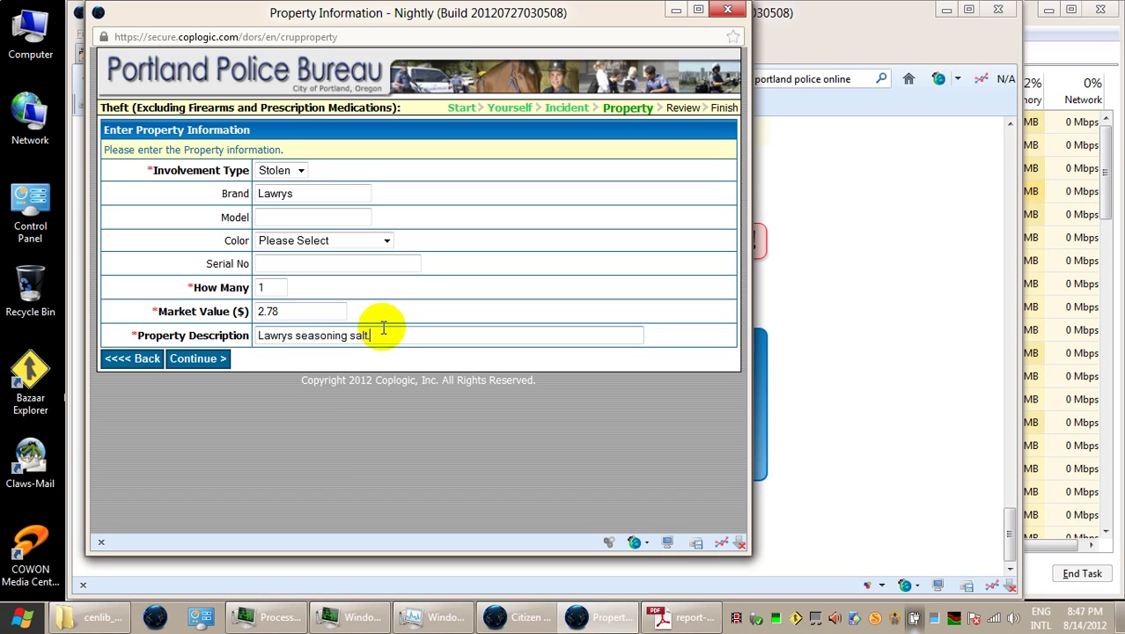
{"action": "left_click", "coordinate": [188, 361]}
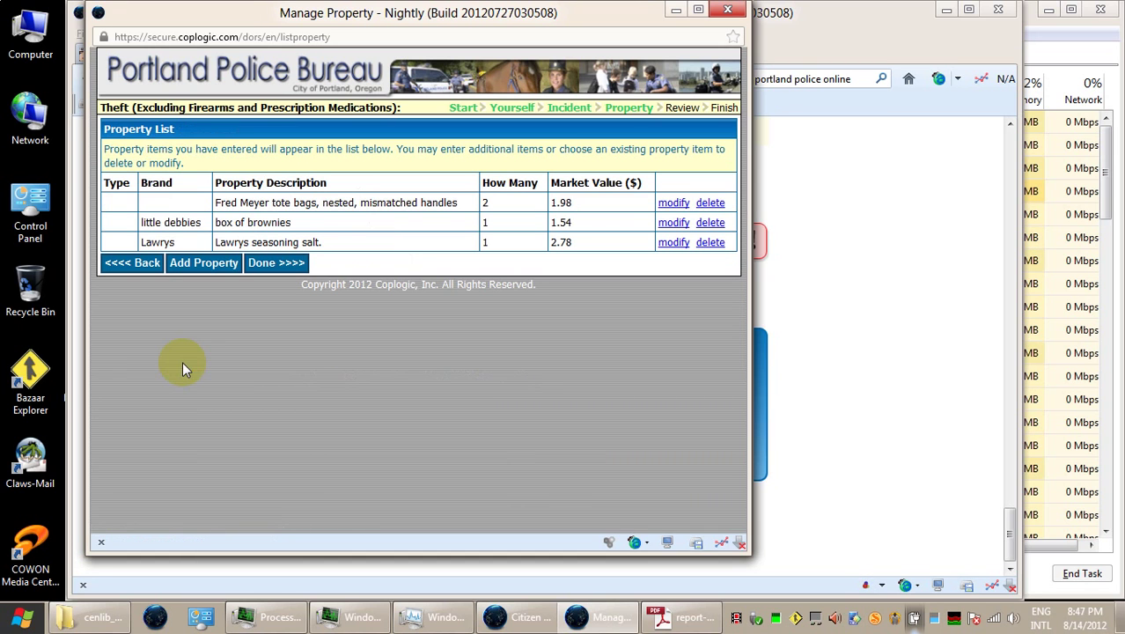
Start a new property item with brand "top raman", quantity 2 and market value 0.33.
{"action": "left_click", "coordinate": [227, 270]}
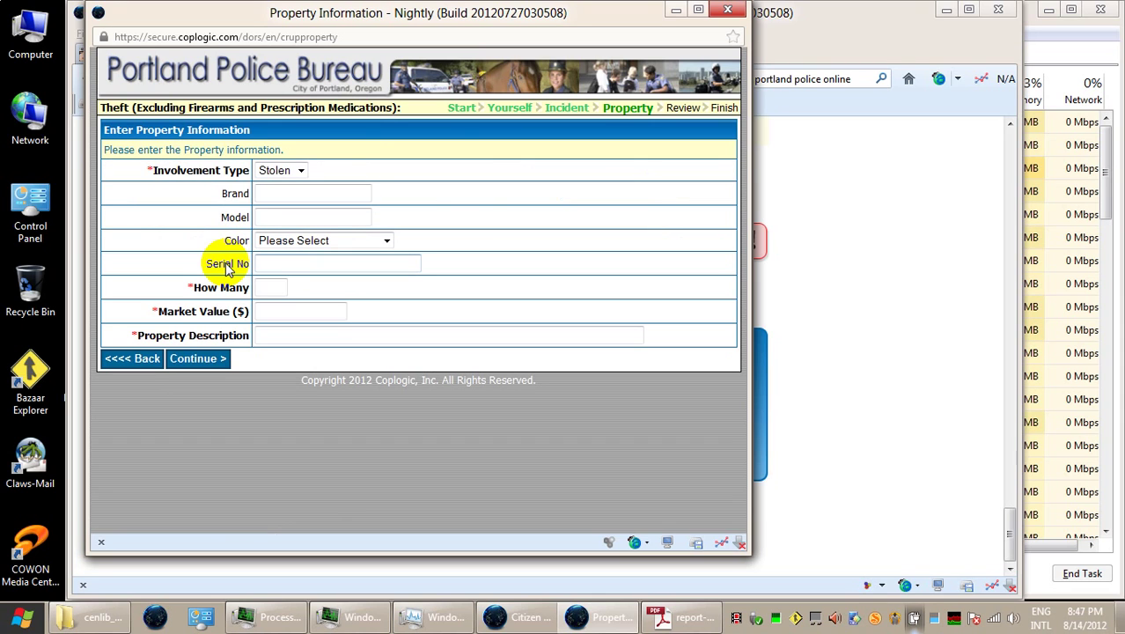
{"action": "left_click", "coordinate": [268, 193]}
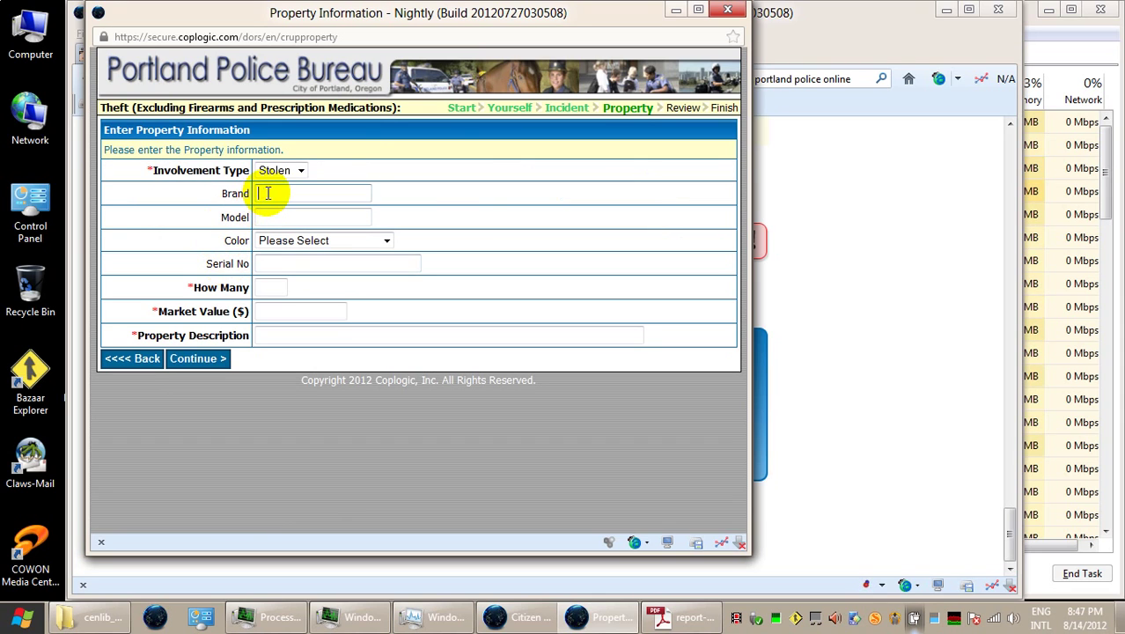
{"action": "type", "text": "top caman"}
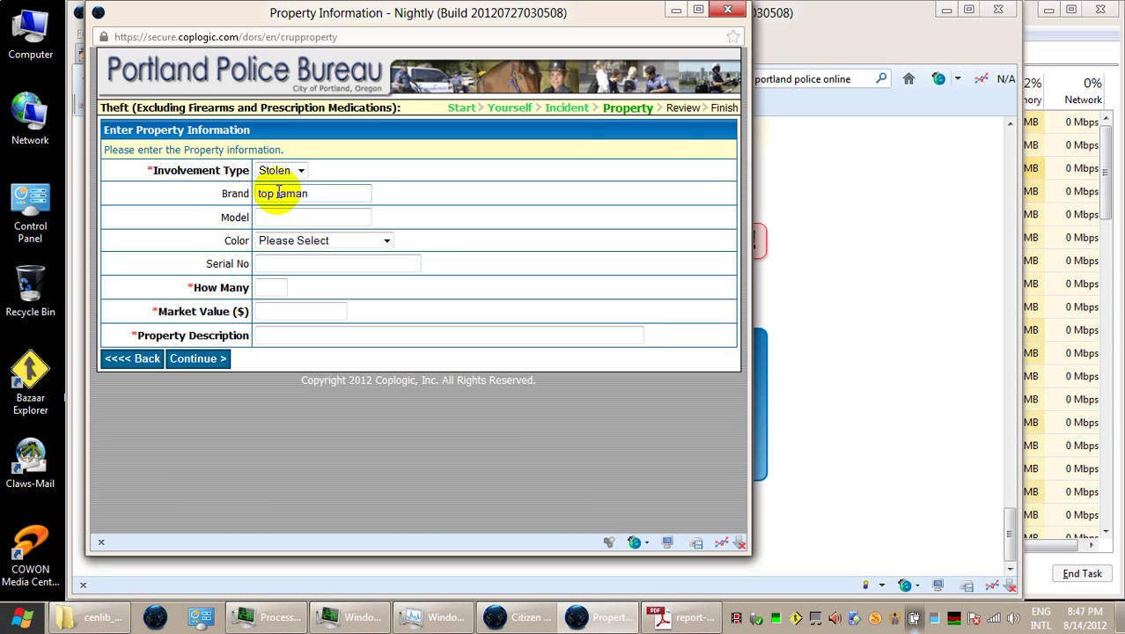
{"action": "double_click", "coordinate": [278, 193]}
{"action": "type", "text": "raman"}
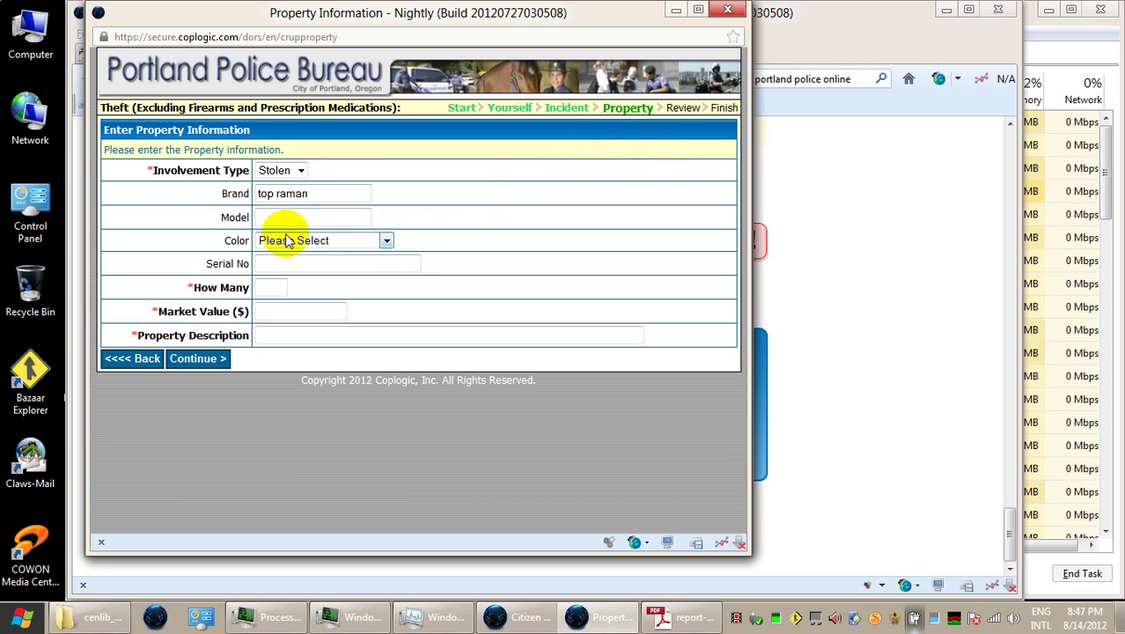
{"action": "left_click", "coordinate": [281, 285]}
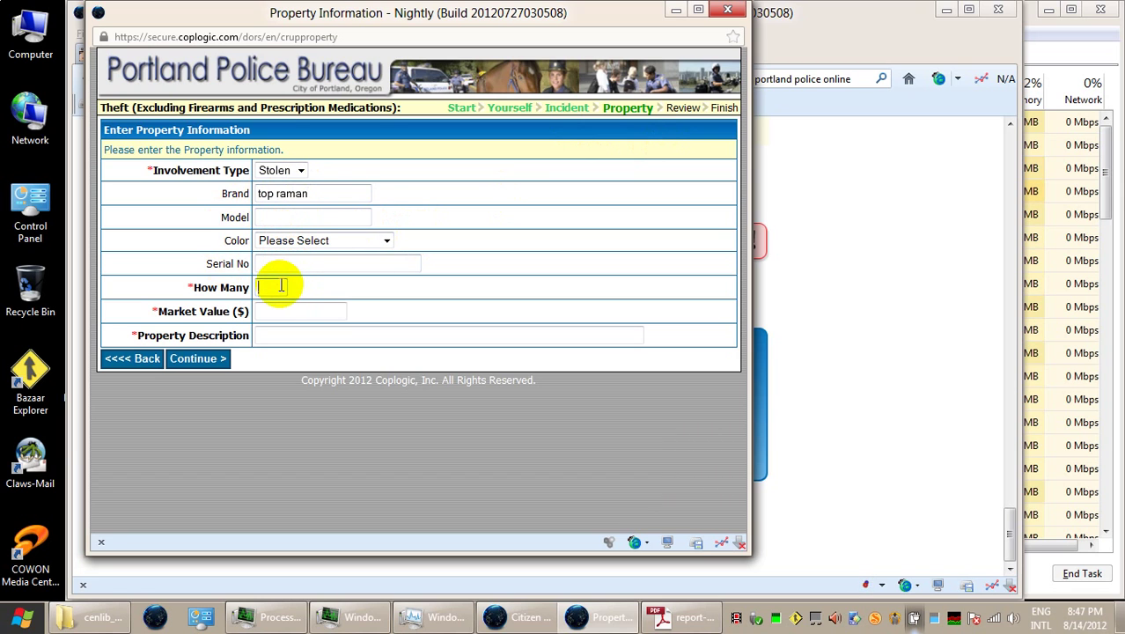
{"action": "type", "text": "2"}
{"action": "left_click", "coordinate": [295, 314]}
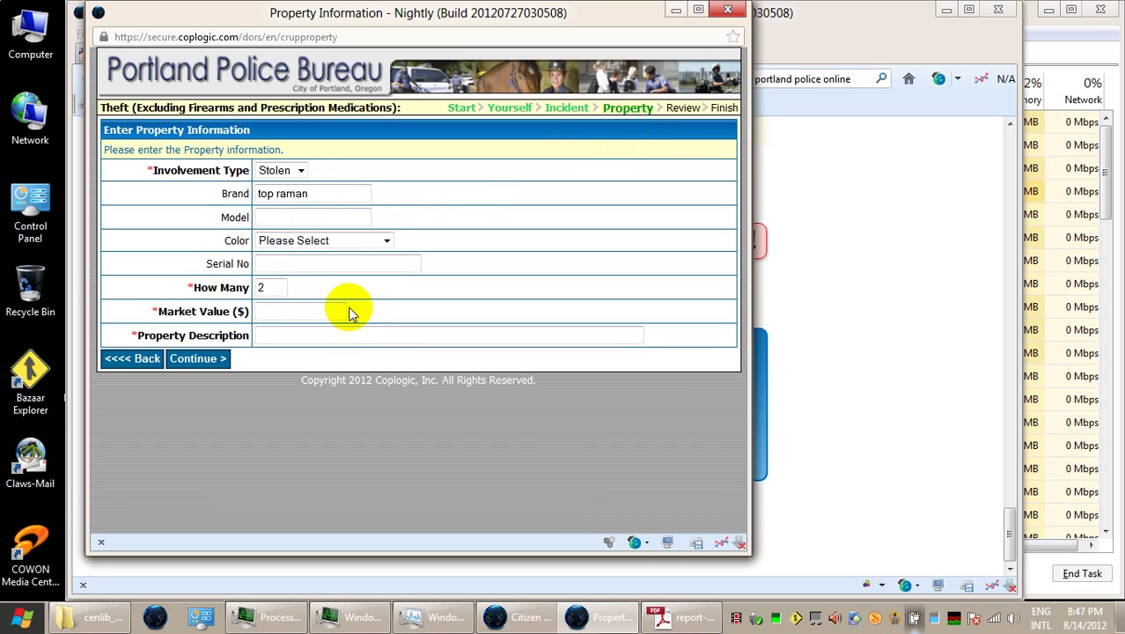
{"action": "type", "text": "0"}
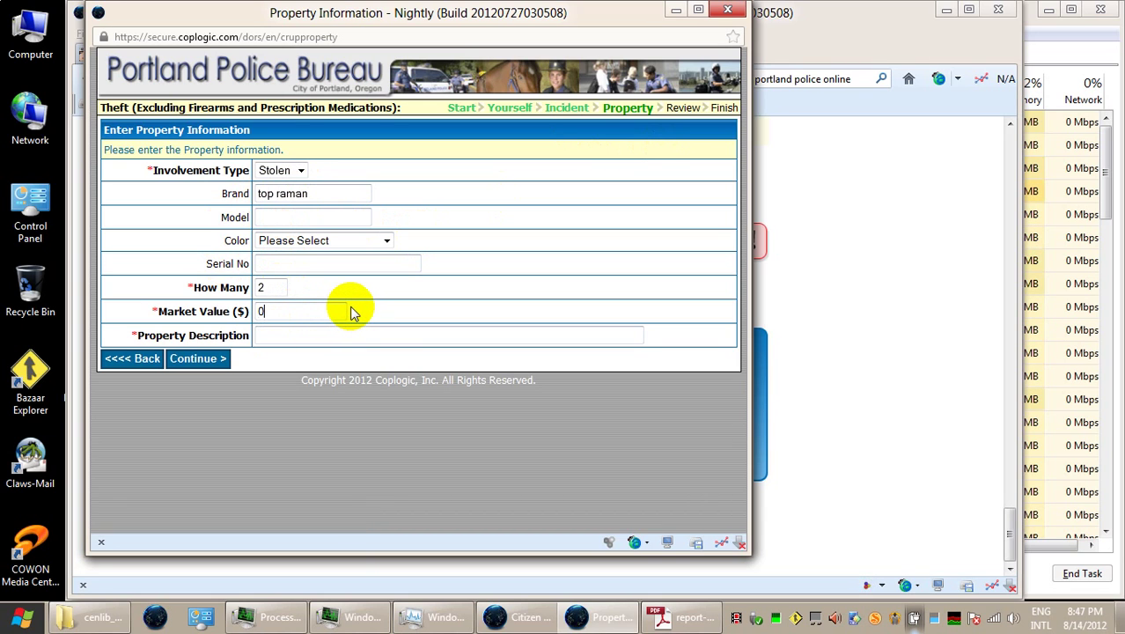
{"action": "type", "text": ".33"}
Enter "Top Ramen" as the property description and correct the brand's spelling to "top ramen".
{"action": "left_click", "coordinate": [348, 338]}
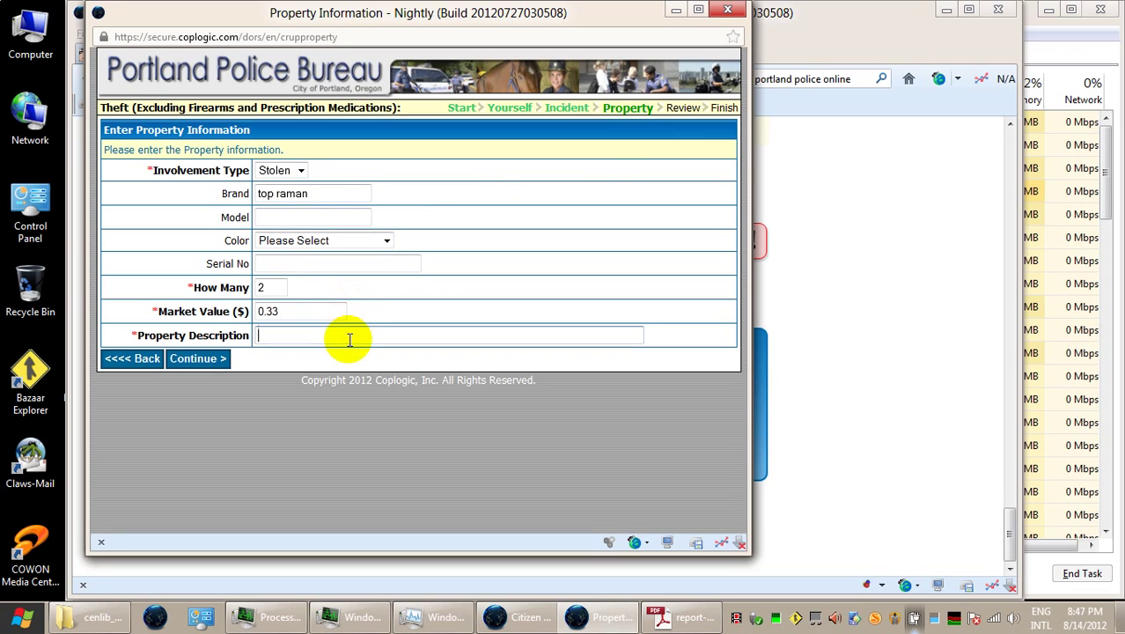
{"action": "type", "text": "Top Ramen"}
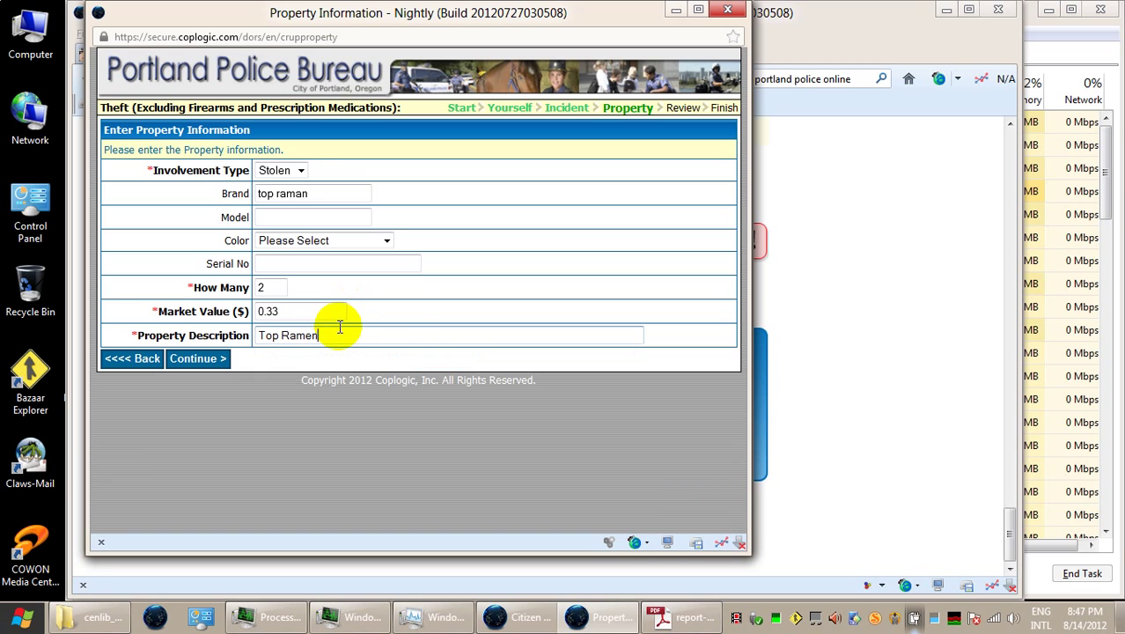
{"action": "left_click", "coordinate": [302, 194]}
{"action": "key", "text": "BackSpace"}
{"action": "type", "text": "e"}
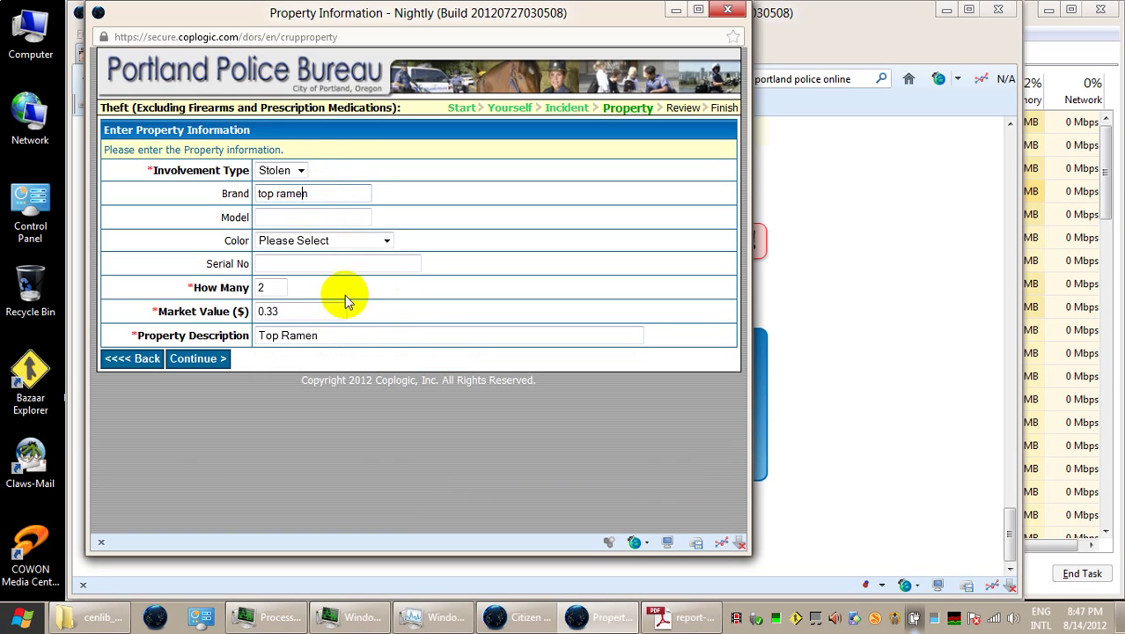
Extend the property description after "Top Ramen" with the Oriental noodle wording.
{"action": "left_click", "coordinate": [351, 335]}
{"action": "type", "text": "Oriental"}
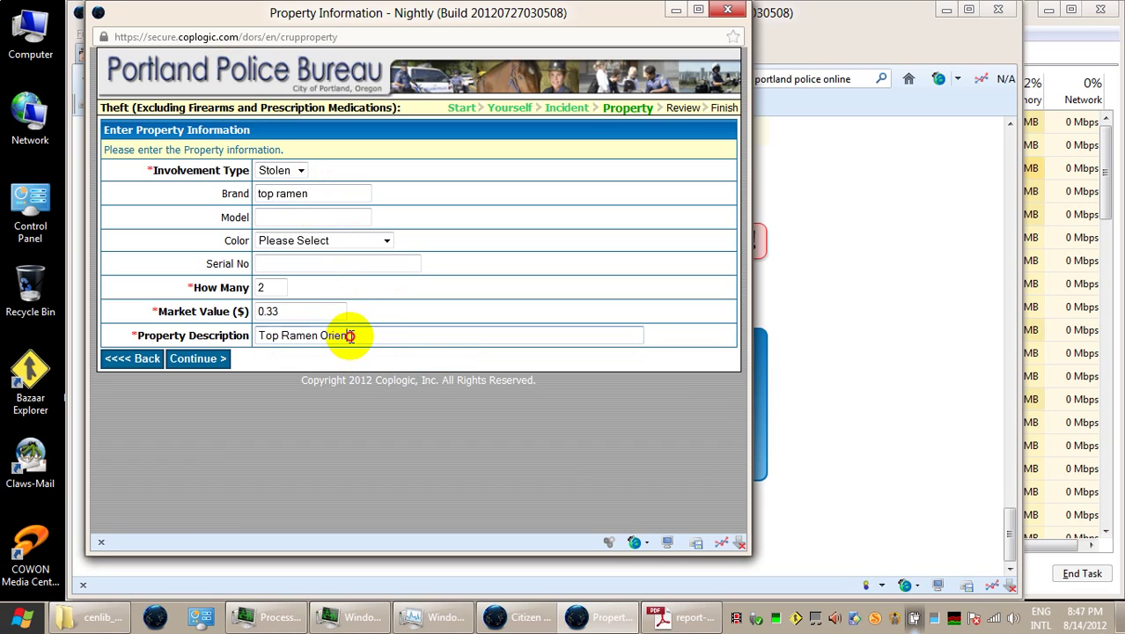
{"action": "type", "text": " Noodl"}
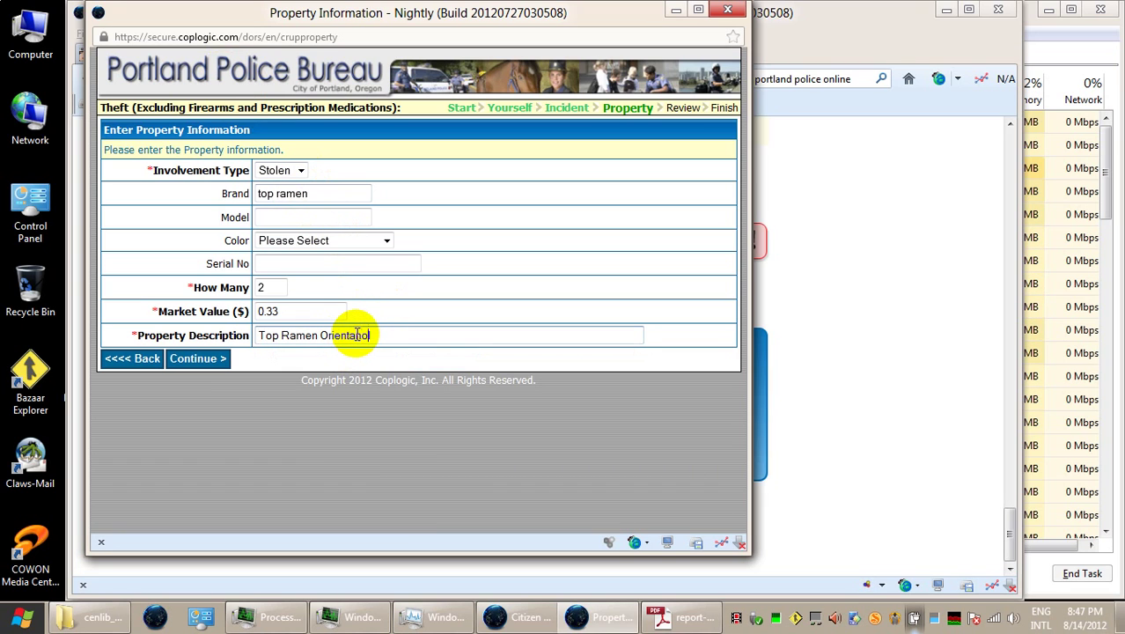
{"action": "key", "text": "ctrl+BackSpace"}
{"action": "key", "text": "ctrl+BackSpace"}
{"action": "type", "text": "s"}
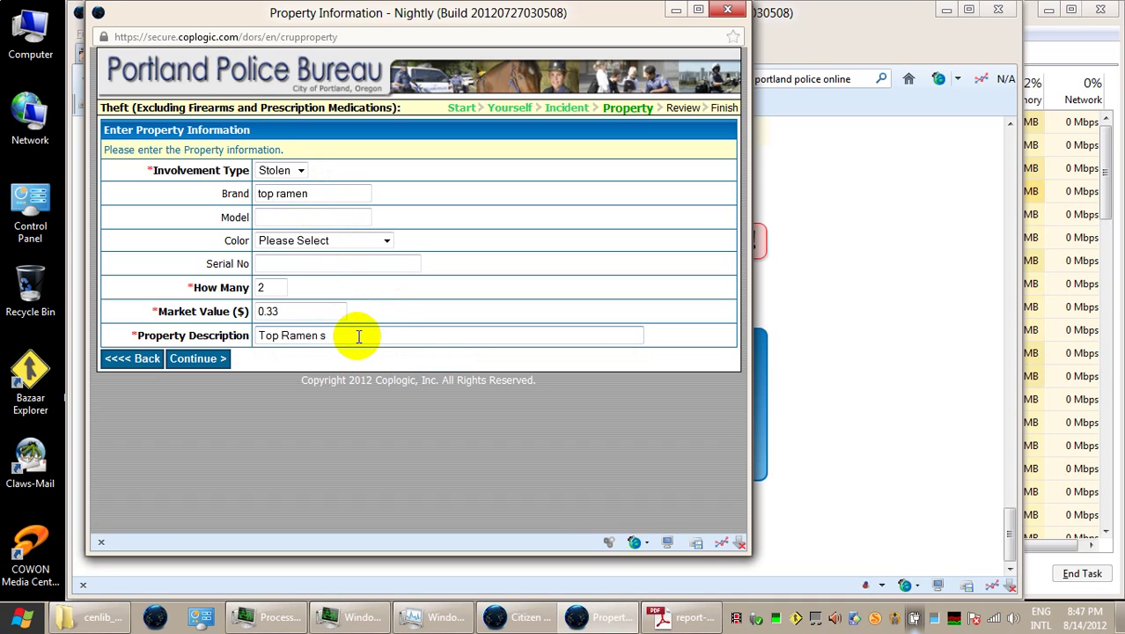
{"action": "key", "text": "ctrl+z"}
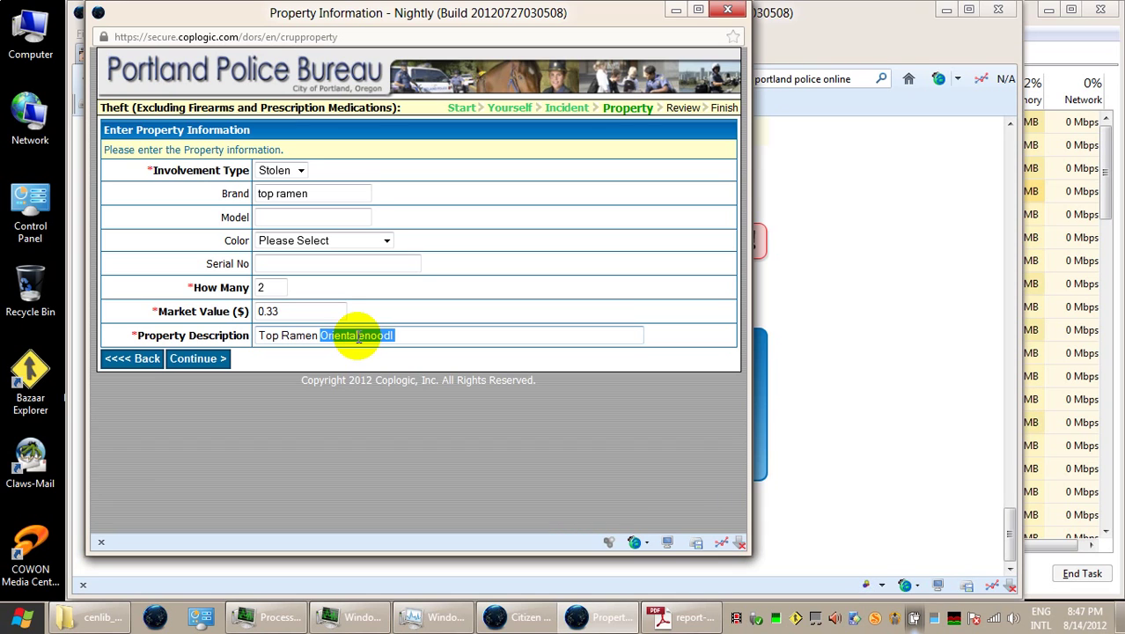
Fix the spacing and spelling of the property description so it reads "Top Ramen Oriental noodles".
{"action": "key", "text": "End"}
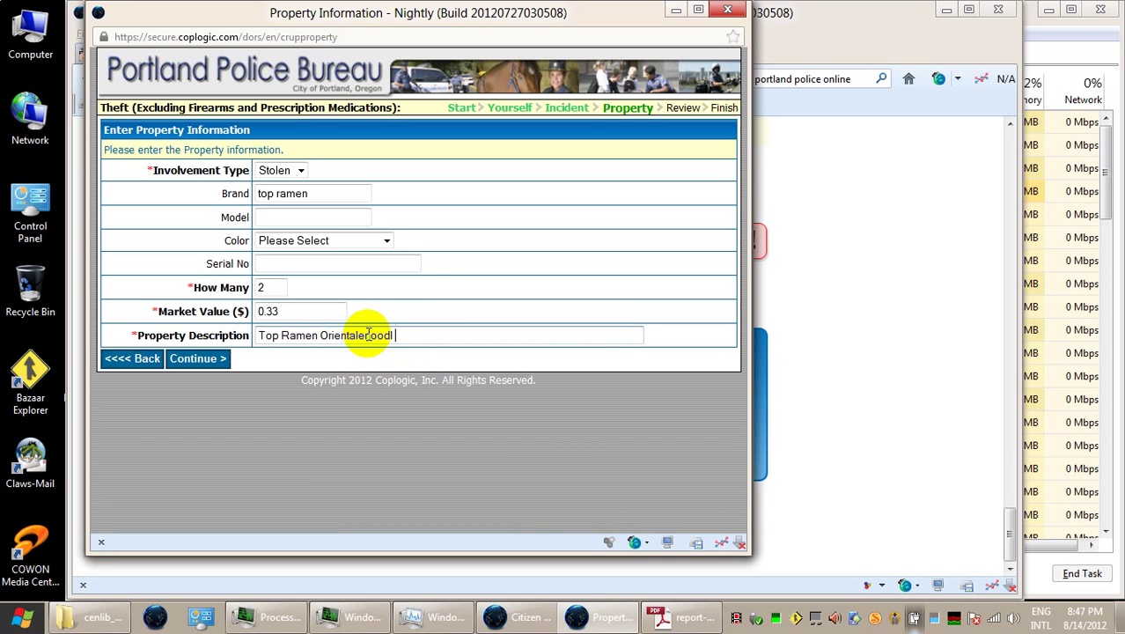
{"action": "left_click_drag", "start_coordinate": [366, 335], "coordinate": [372, 335]}
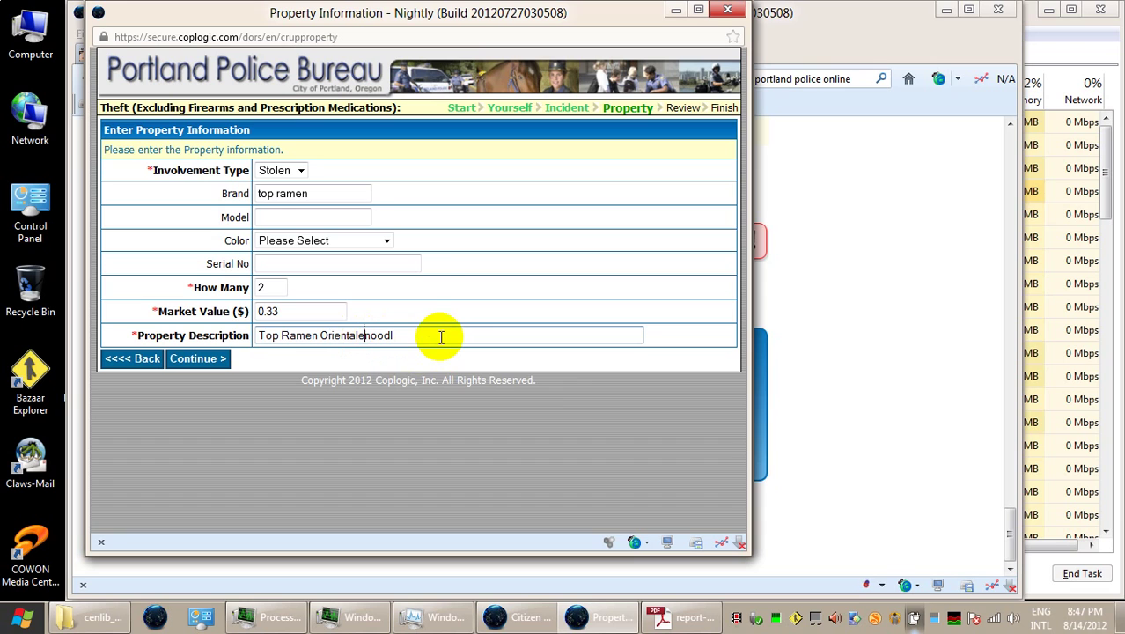
{"action": "key", "text": "End"}
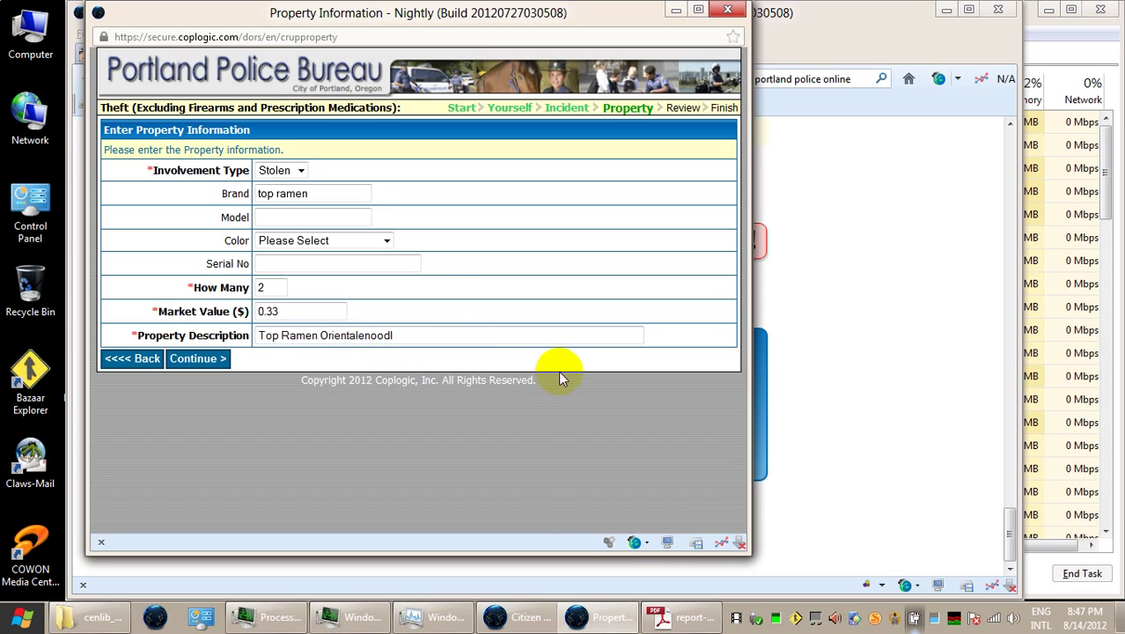
{"action": "left_click", "coordinate": [367, 336]}
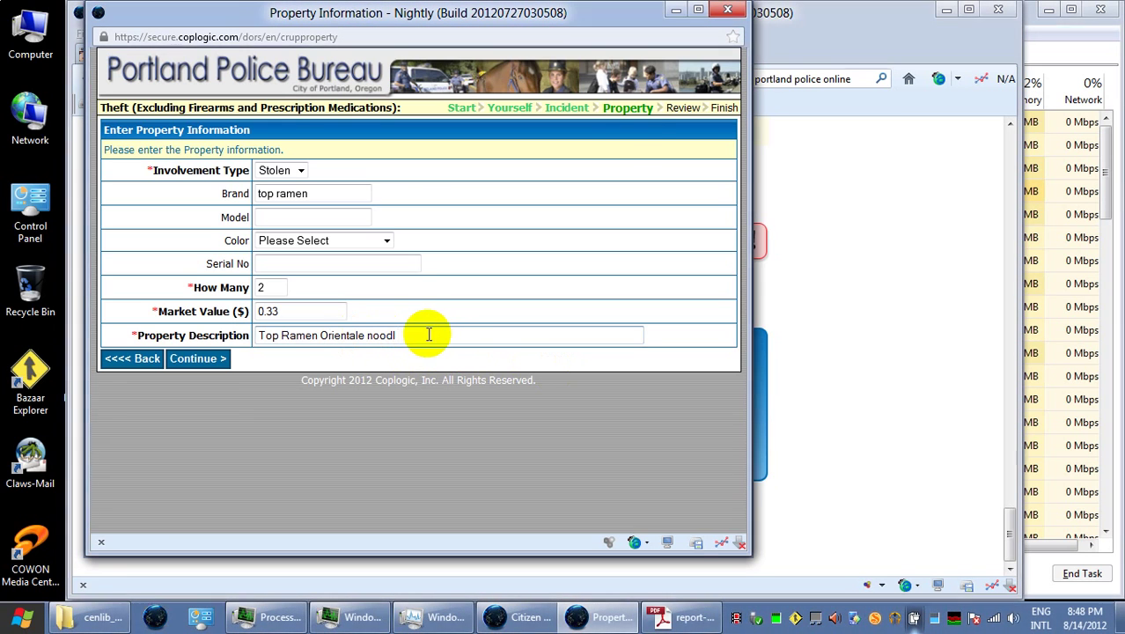
{"action": "type", "text": "es"}
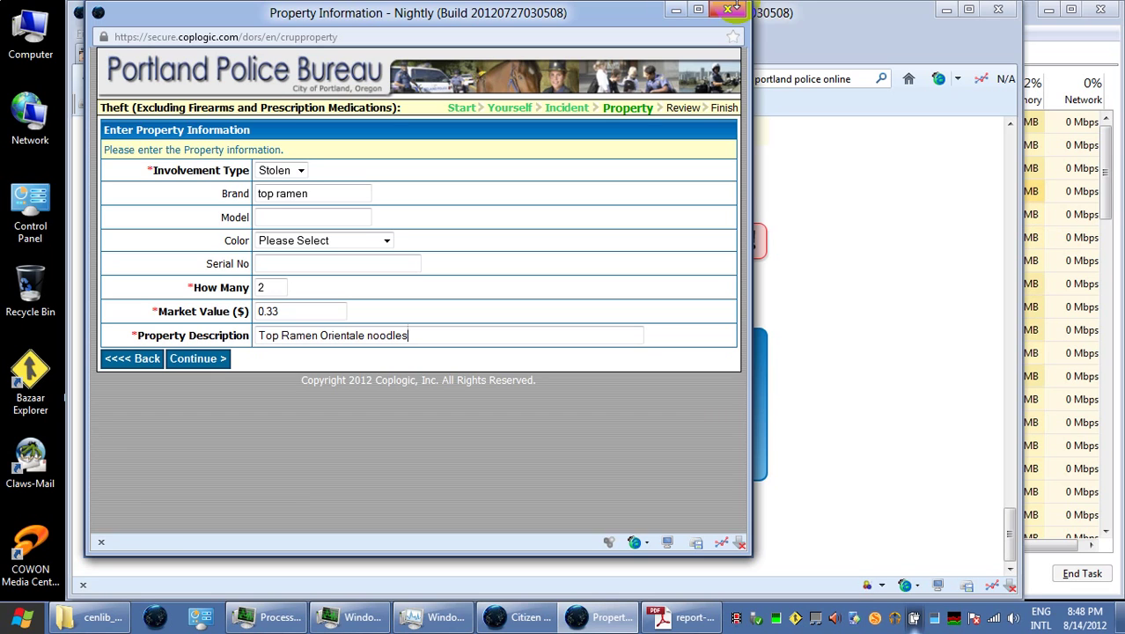
{"action": "left_click", "coordinate": [361, 335]}
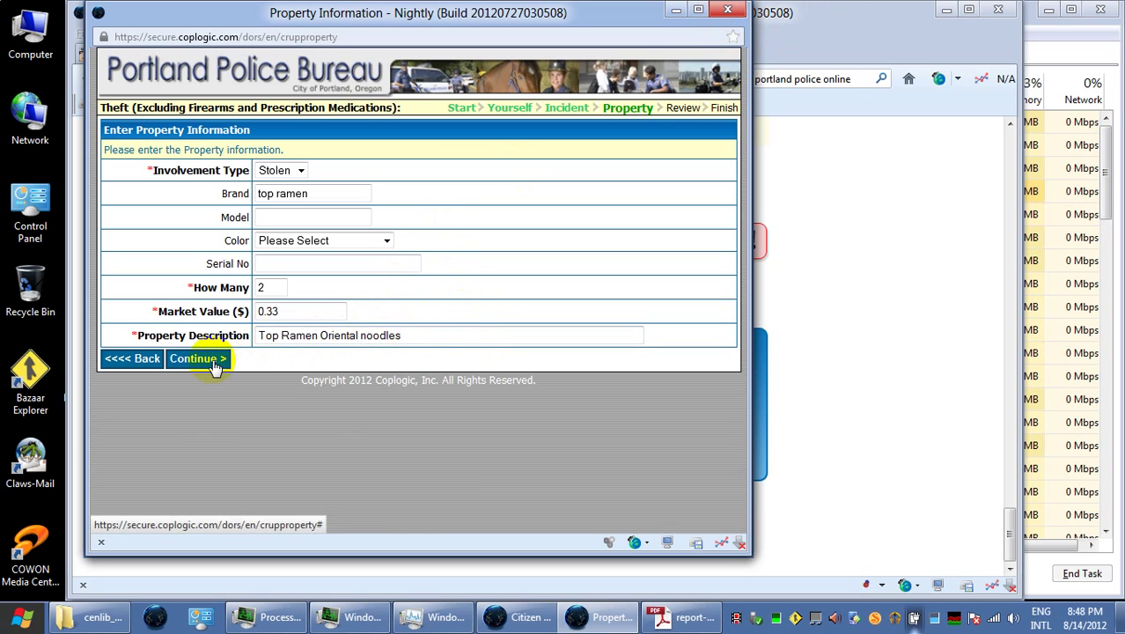
Set the top ramen item's quantity to 3 and market value to 0.45, and submit it to the property list.
{"action": "left_click_drag", "start_coordinate": [273, 287], "coordinate": [253, 287]}
{"action": "type", "text": "3"}
{"action": "left_click_drag", "start_coordinate": [268, 312], "coordinate": [310, 310]}
{"action": "type", "text": "45"}
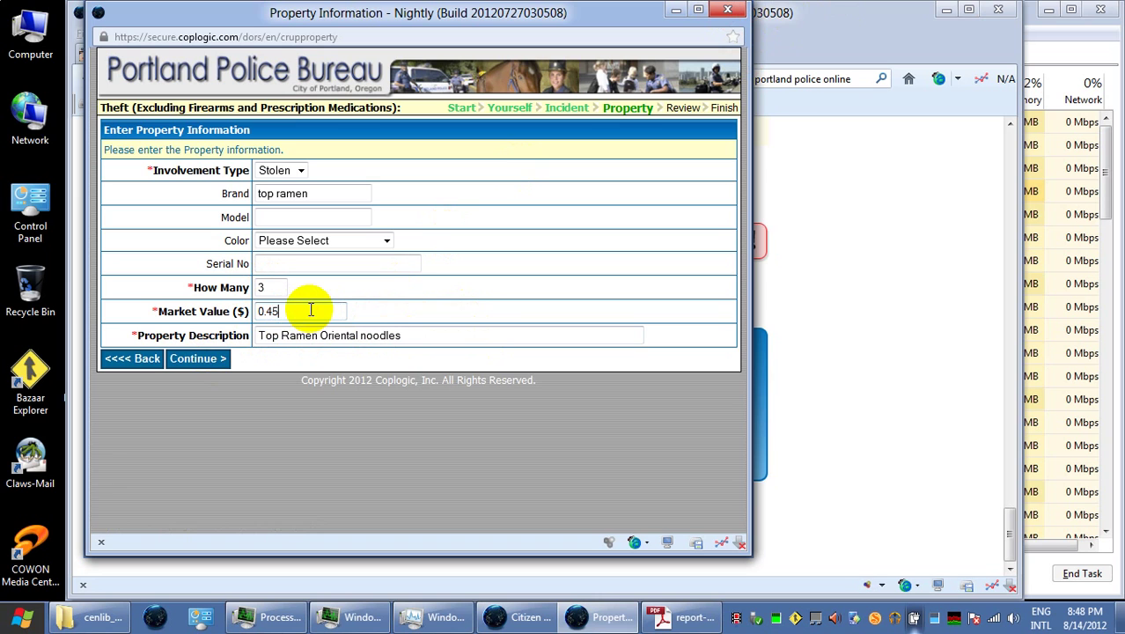
{"action": "left_click", "coordinate": [227, 361]}
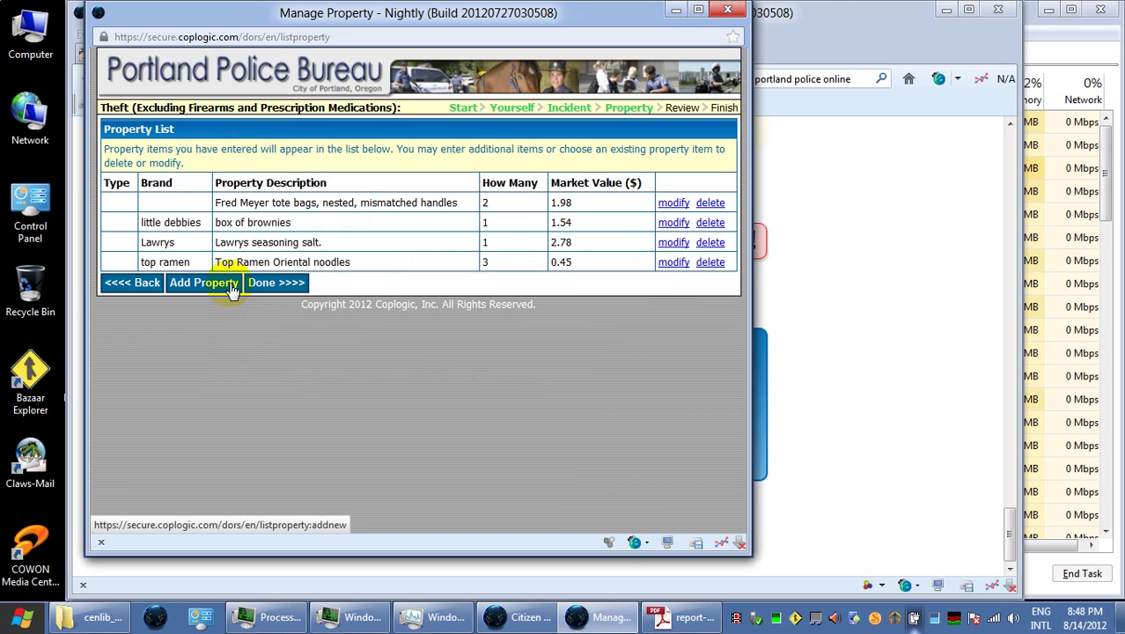
Start another property item with brand "tillamook", quantity 1 and market value 5.50.
{"action": "left_click", "coordinate": [231, 286]}
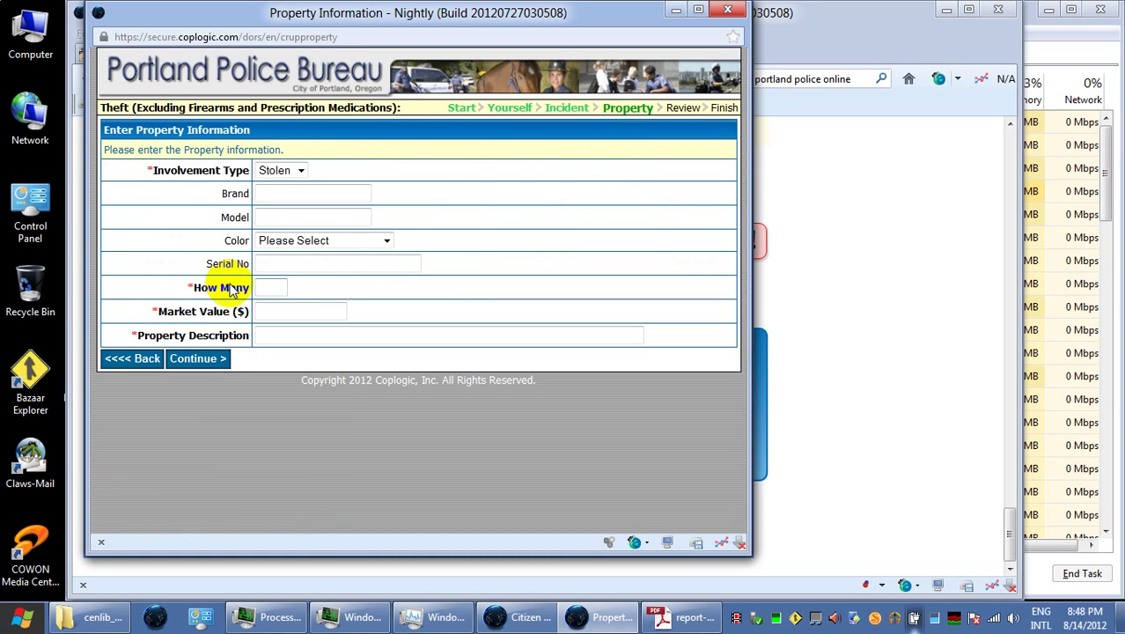
{"action": "left_click", "coordinate": [279, 193]}
{"action": "type", "text": "tillam"}
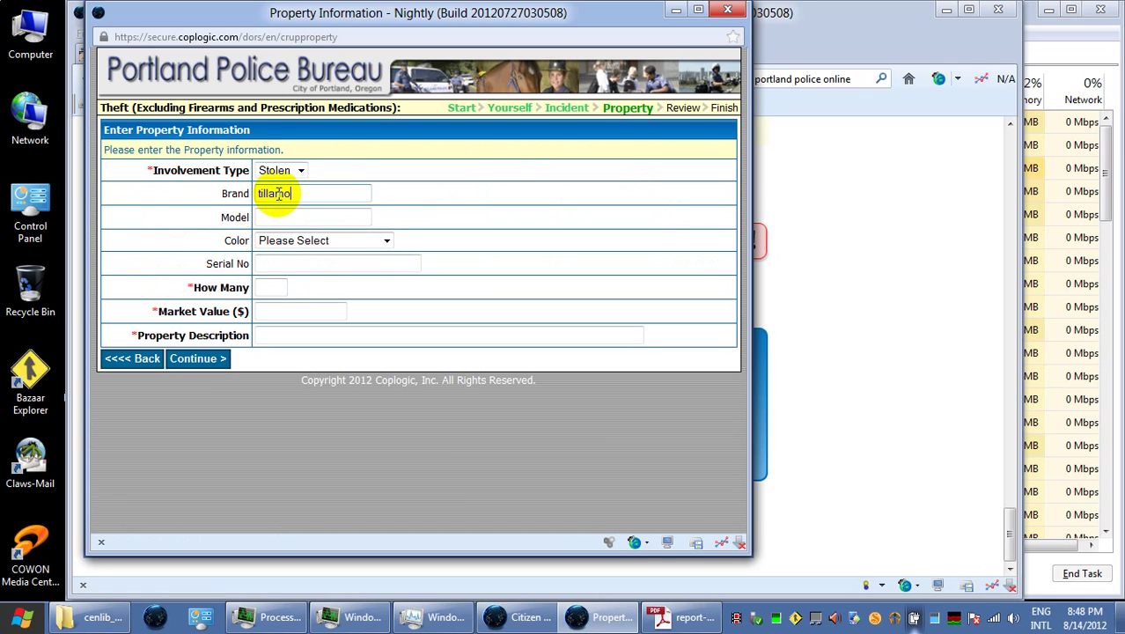
{"action": "type", "text": "ook"}
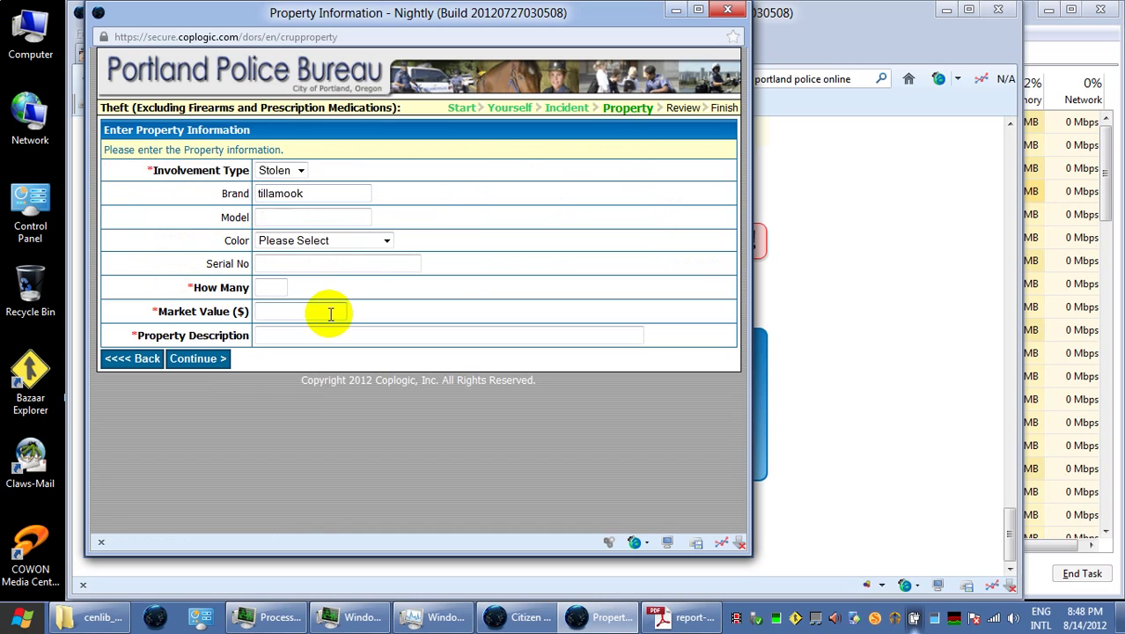
{"action": "left_click", "coordinate": [280, 289]}
{"action": "type", "text": "1"}
{"action": "left_click", "coordinate": [287, 313]}
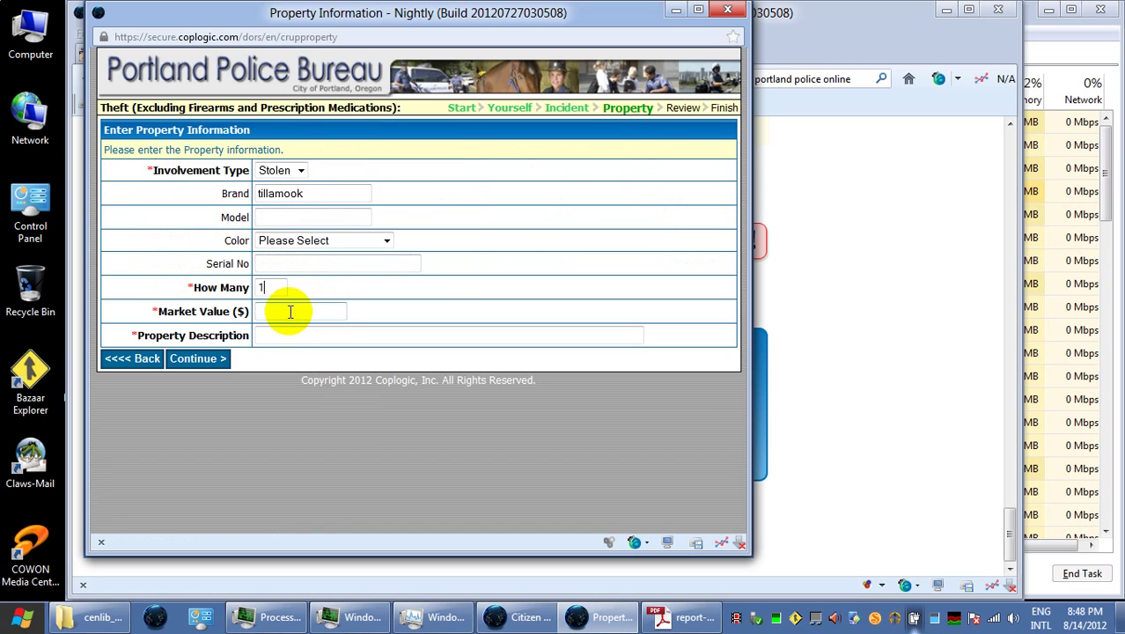
{"action": "type", "text": "5"}
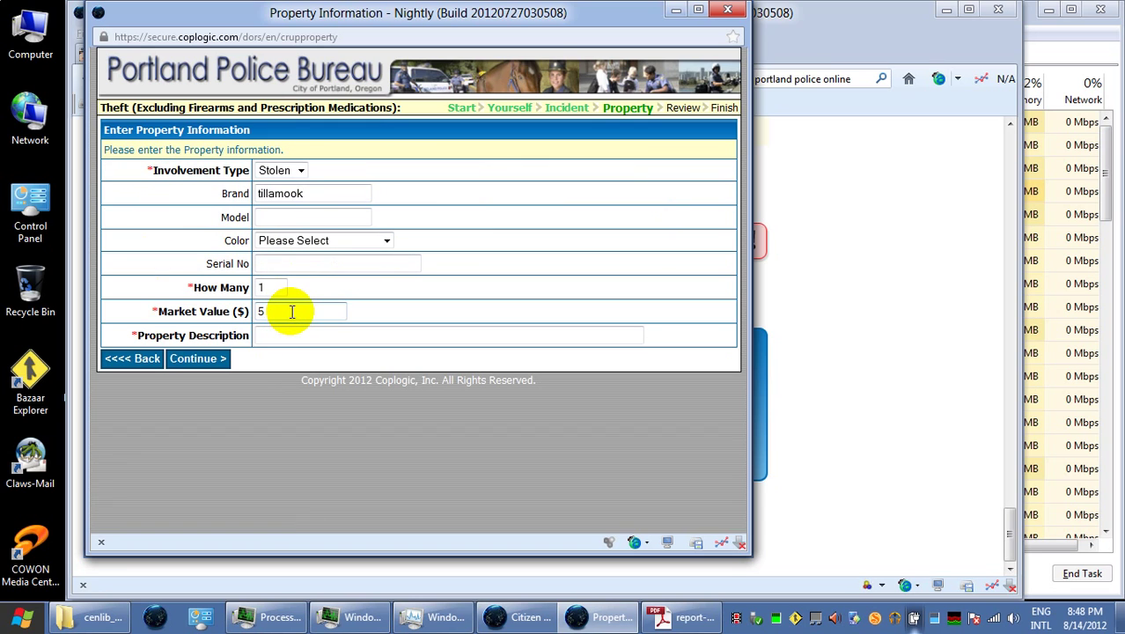
{"action": "type", "text": ".50"}
Describe the tillamook item as "pack of sliced cheddar cheese" and submit it to the property list.
{"action": "key", "text": "Tab"}
{"action": "type", "text": "pac"}
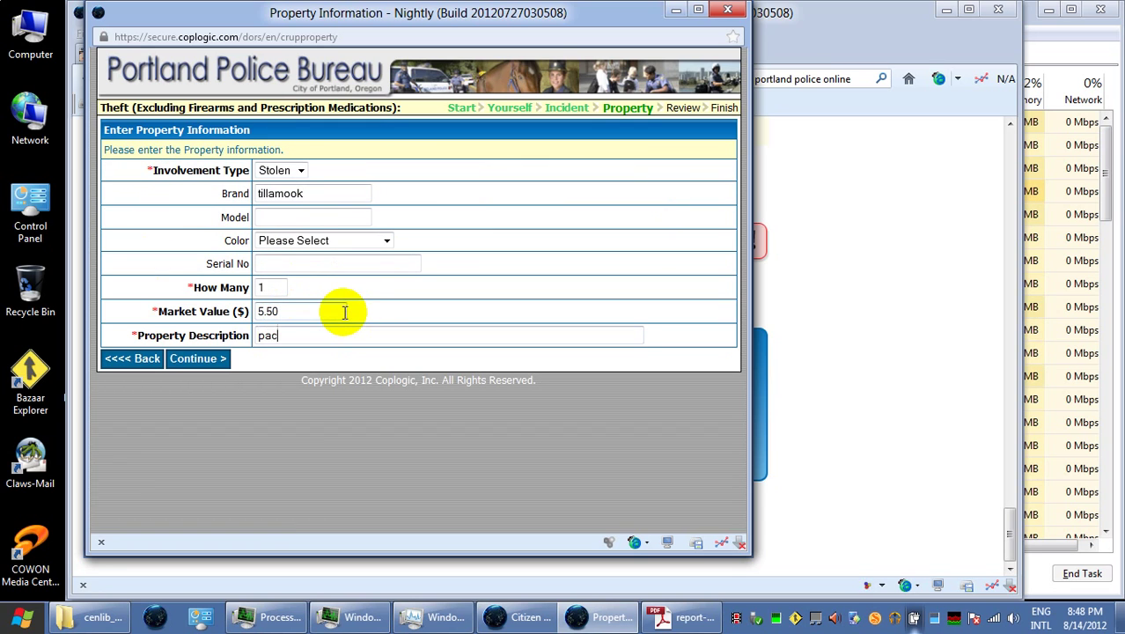
{"action": "type", "text": "k of sli"}
{"action": "left_click", "coordinate": [341, 311]}
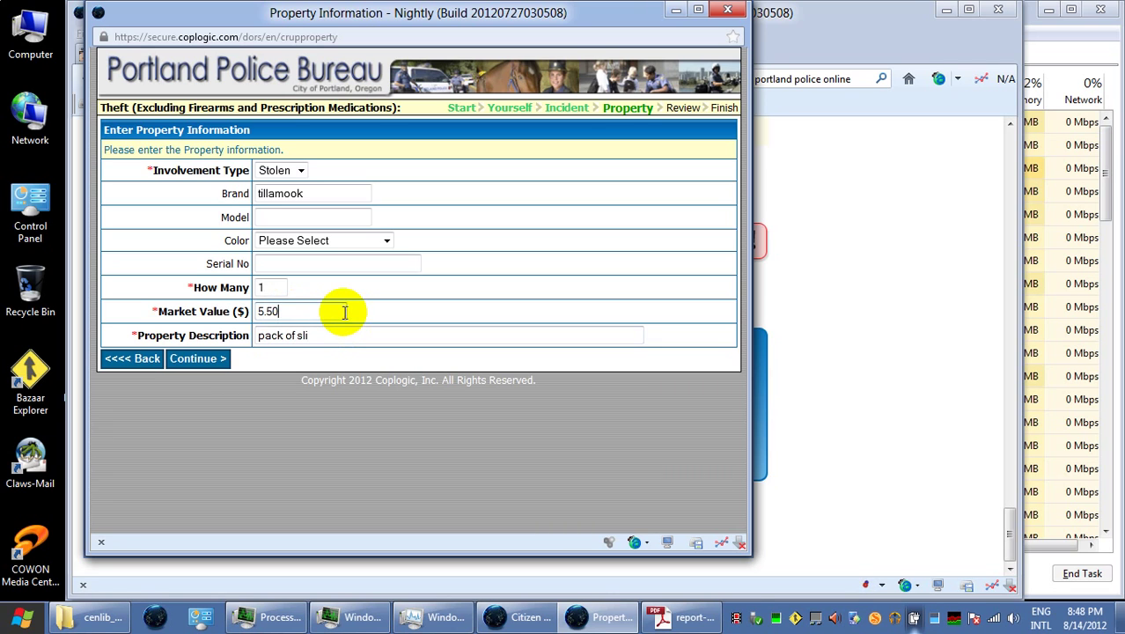
{"action": "left_click", "coordinate": [326, 334]}
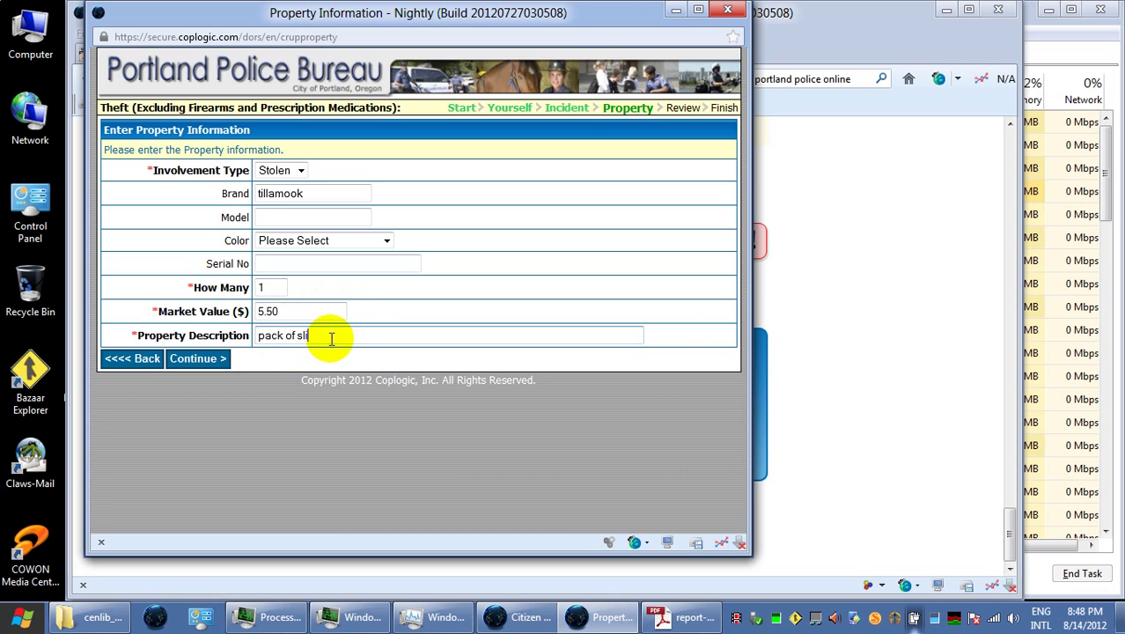
{"action": "type", "text": "ced c"}
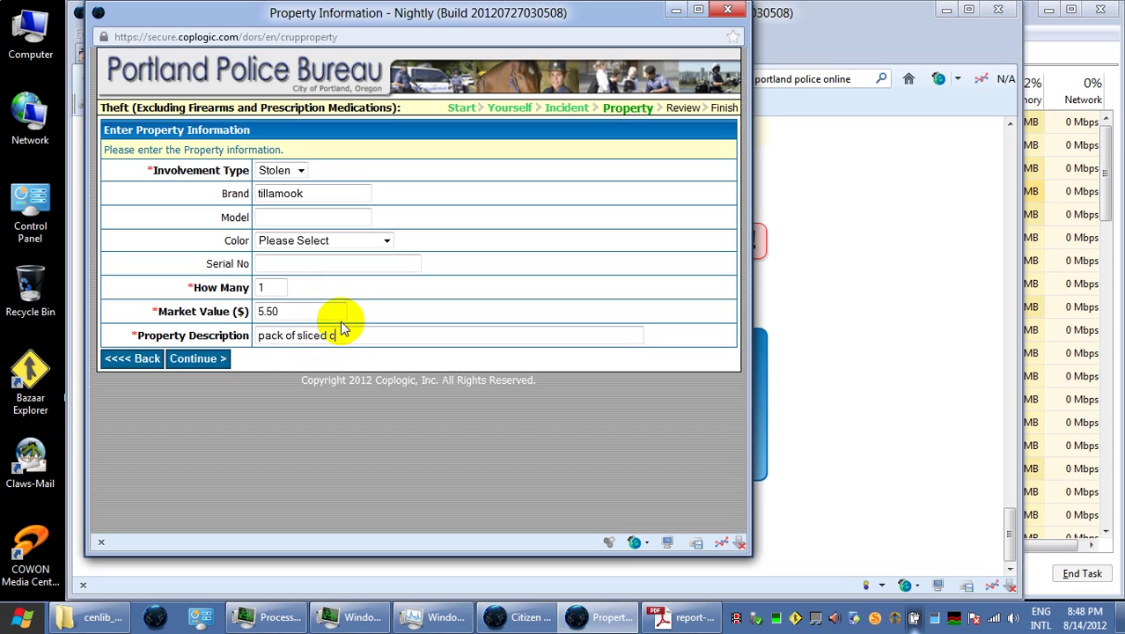
{"action": "type", "text": "hedd"}
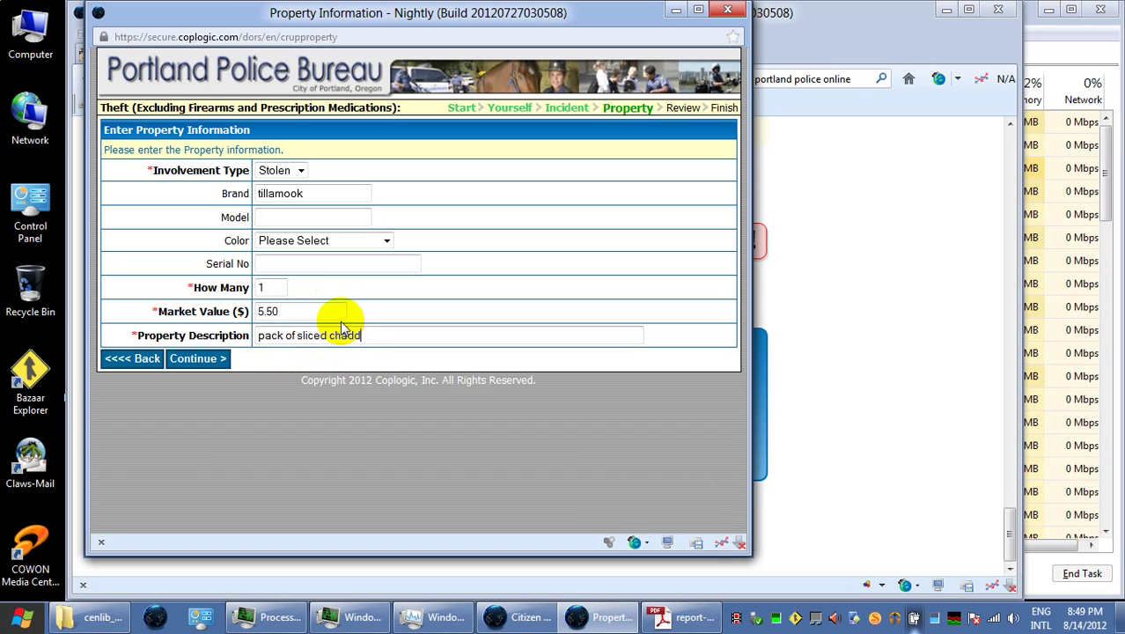
{"action": "type", "text": "ar cheese"}
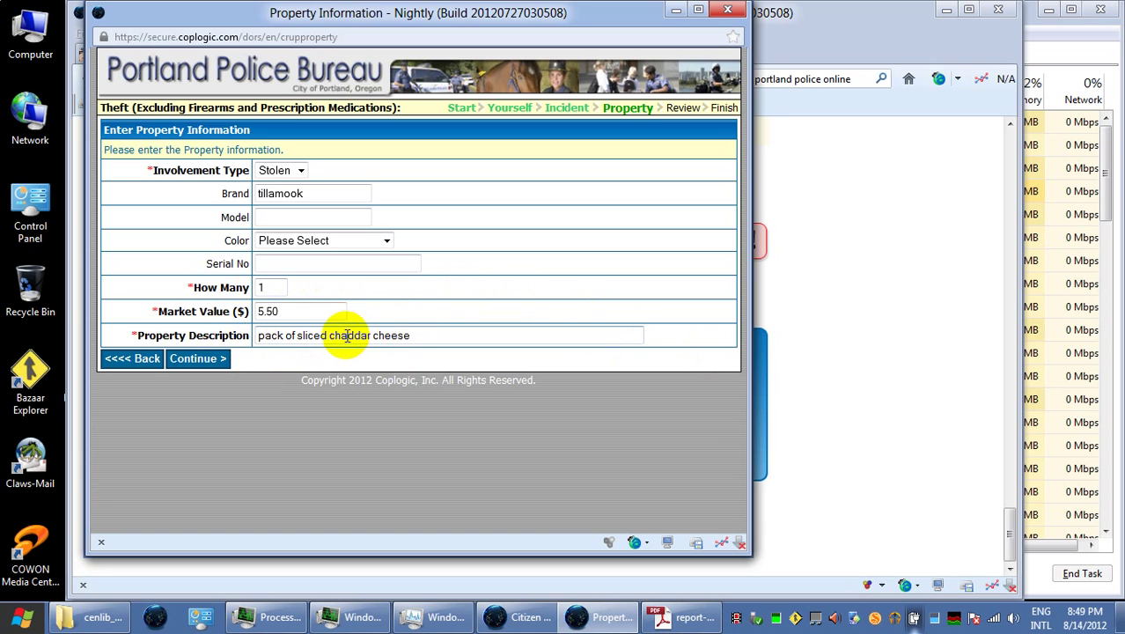
{"action": "left_click_drag", "start_coordinate": [339, 335], "coordinate": [348, 335]}
{"action": "type", "text": "e"}
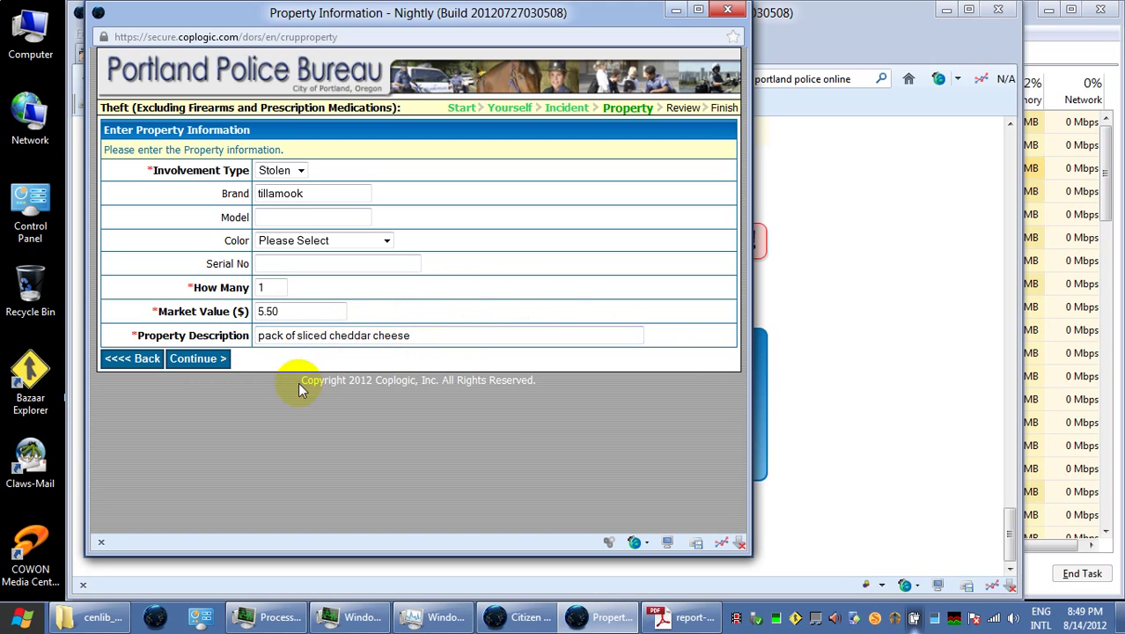
{"action": "left_click", "coordinate": [197, 363]}
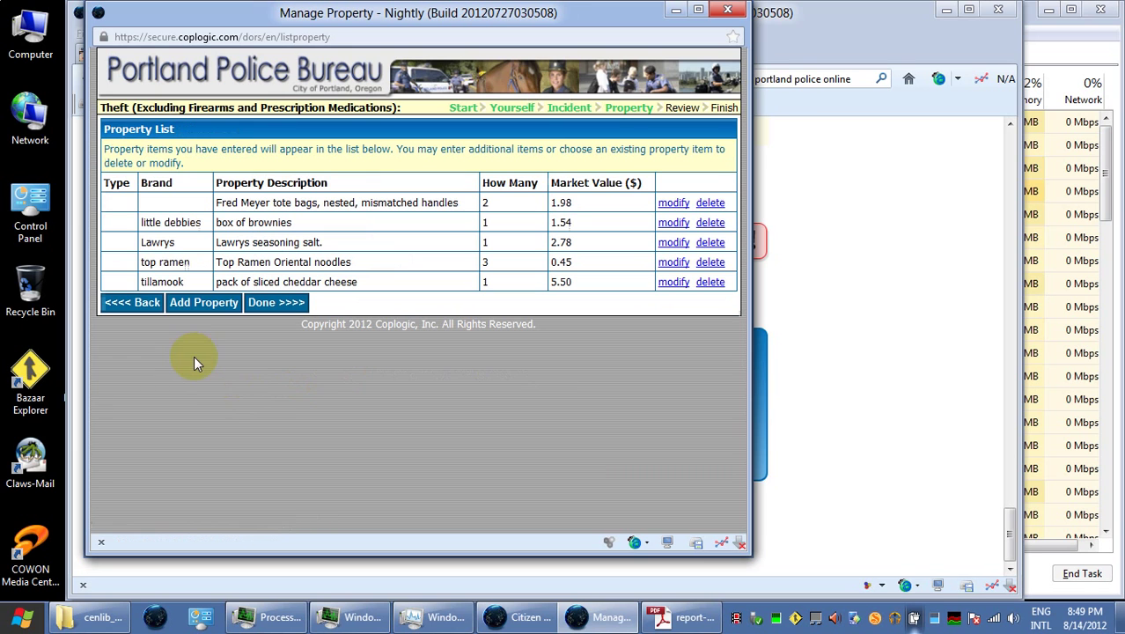
Start another property item with brand "top flight", quantity 1 and market value 0.20.
{"action": "left_click", "coordinate": [217, 308]}
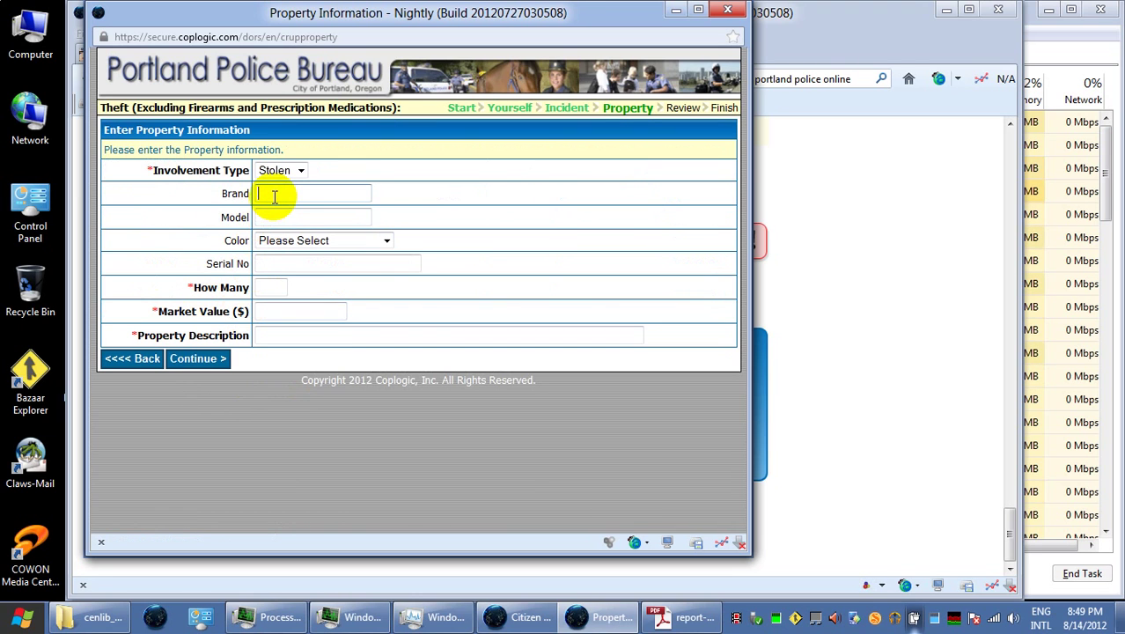
{"action": "type", "text": "top"}
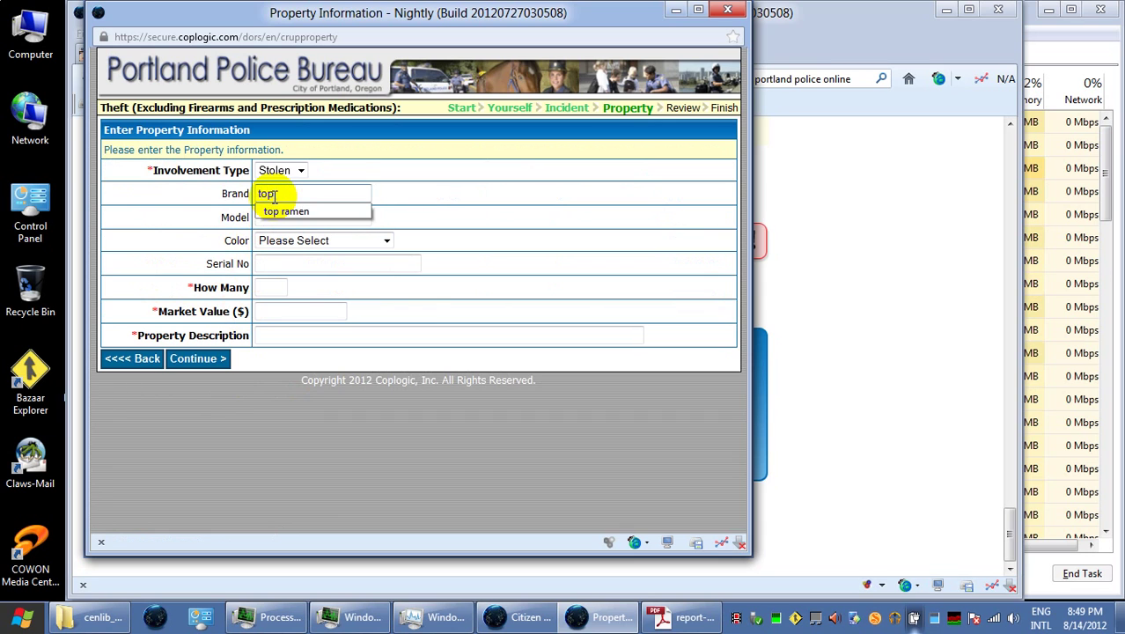
{"action": "type", "text": " flight"}
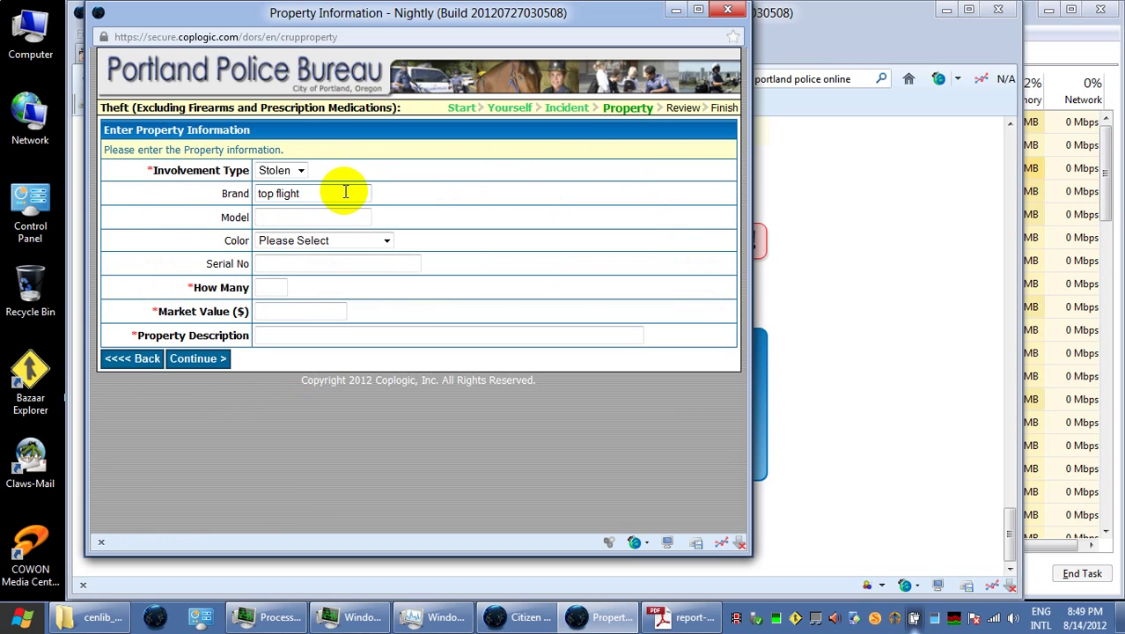
{"action": "left_click", "coordinate": [278, 288]}
{"action": "type", "text": "1"}
{"action": "left_click", "coordinate": [311, 312]}
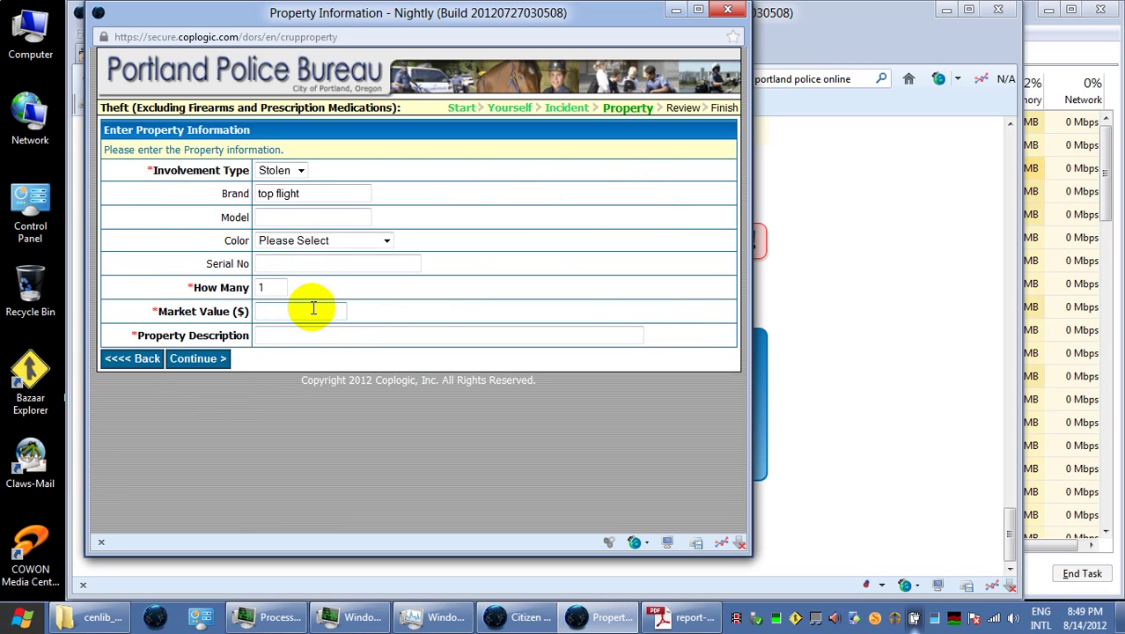
{"action": "type", "text": "0.20"}
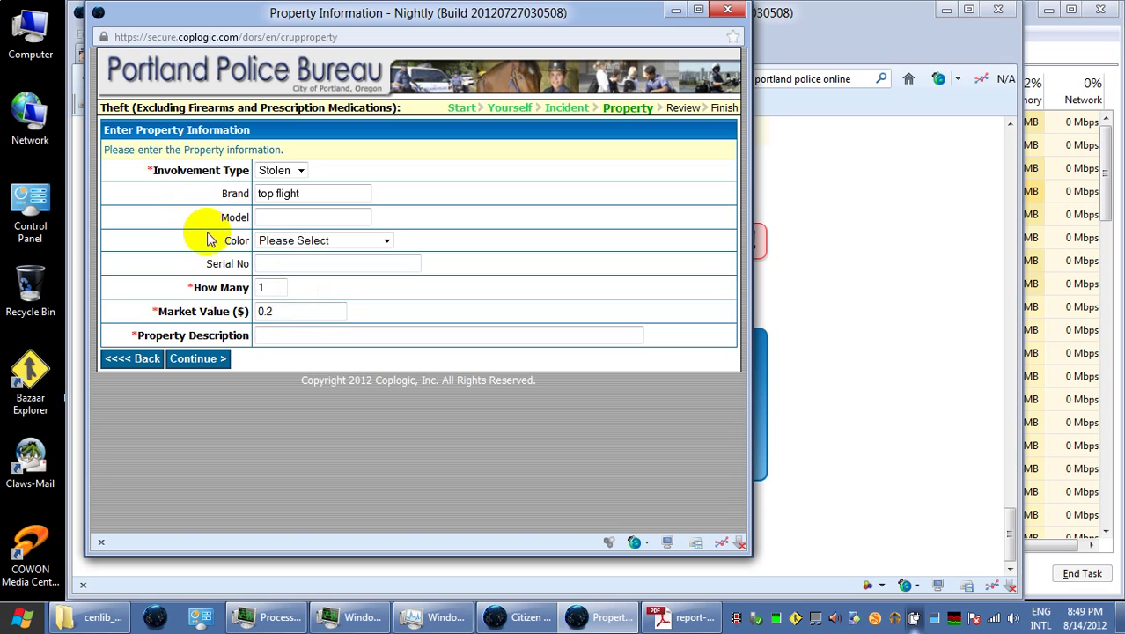
Replace the top flight item's market value with 6000.00.
{"action": "left_click", "coordinate": [304, 338]}
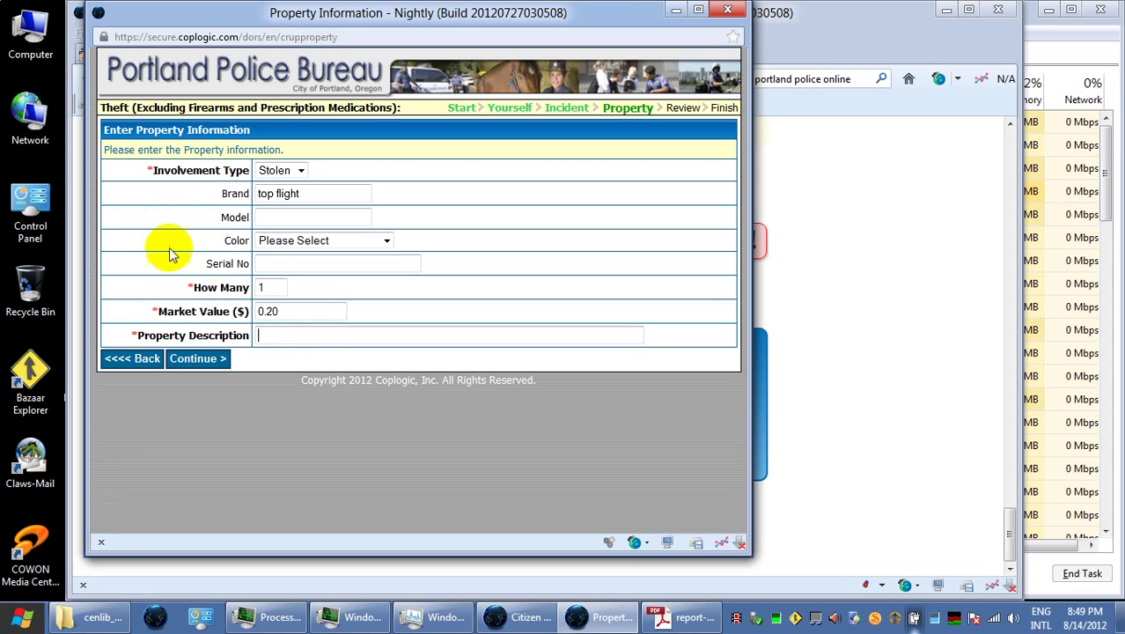
{"action": "left_click_drag", "start_coordinate": [276, 313], "coordinate": [239, 310]}
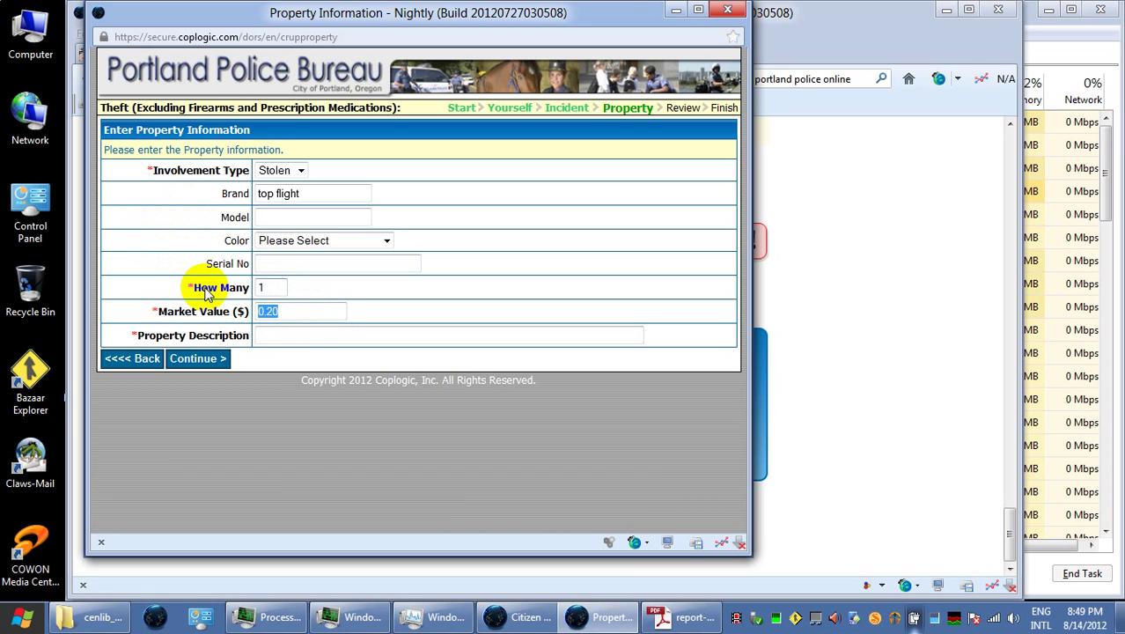
{"action": "type", "text": "6000"}
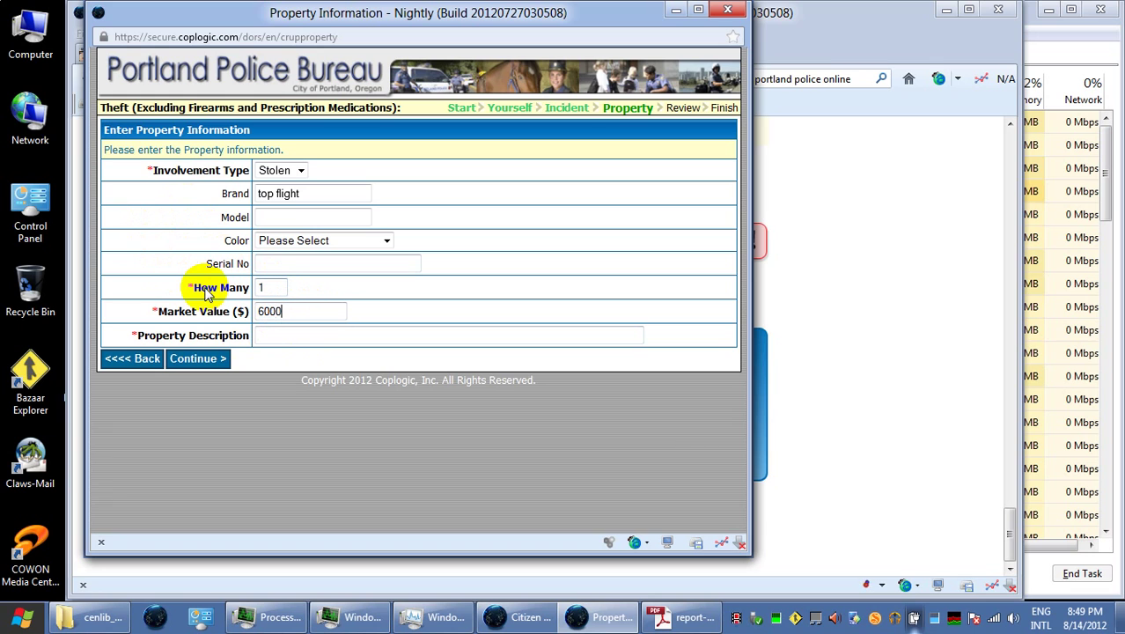
{"action": "type", "text": ".00"}
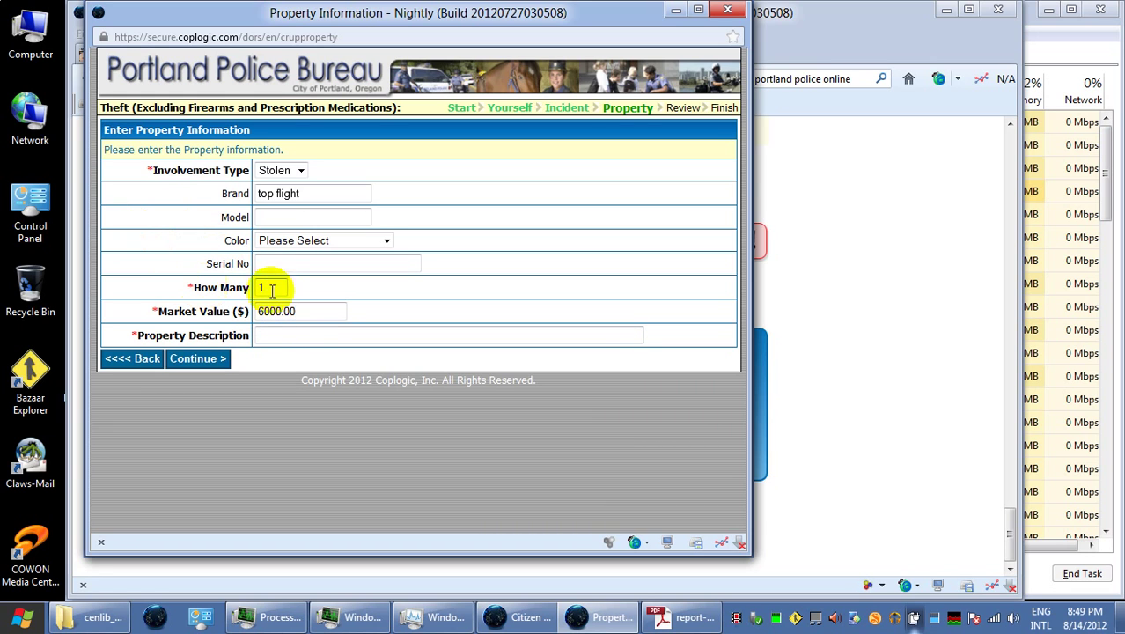
Describe the top flight item as "My notes in a Fred Meyer Top Flight notebook" and submit it to the property list.
{"action": "left_click", "coordinate": [321, 336]}
{"action": "left_click", "coordinate": [318, 338]}
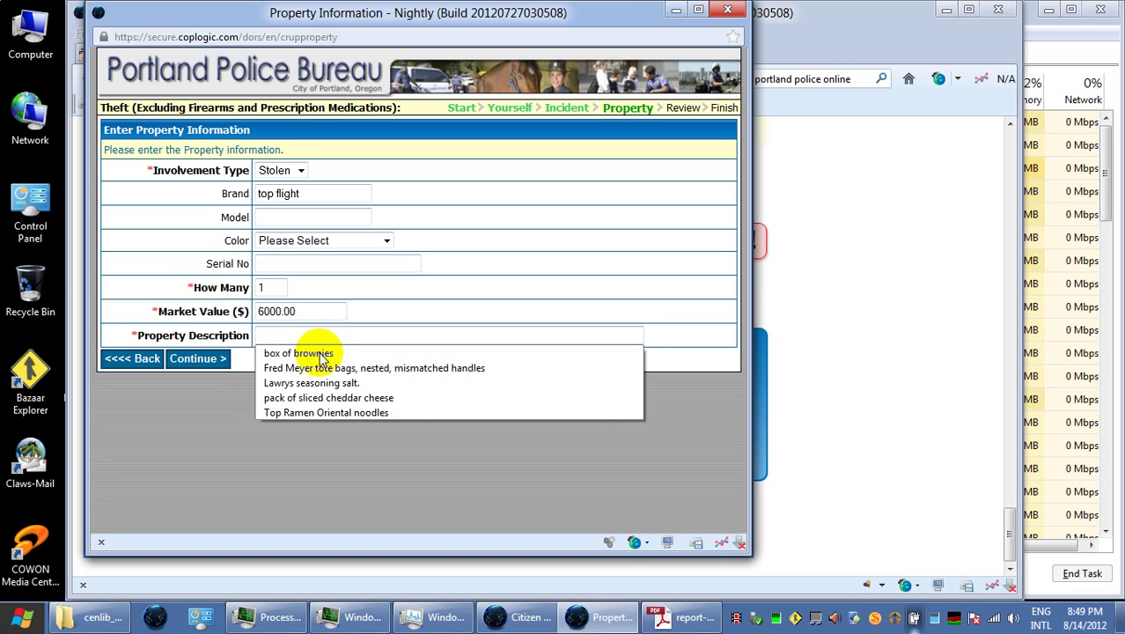
{"action": "type", "text": "My notes in a Fred Meyer"}
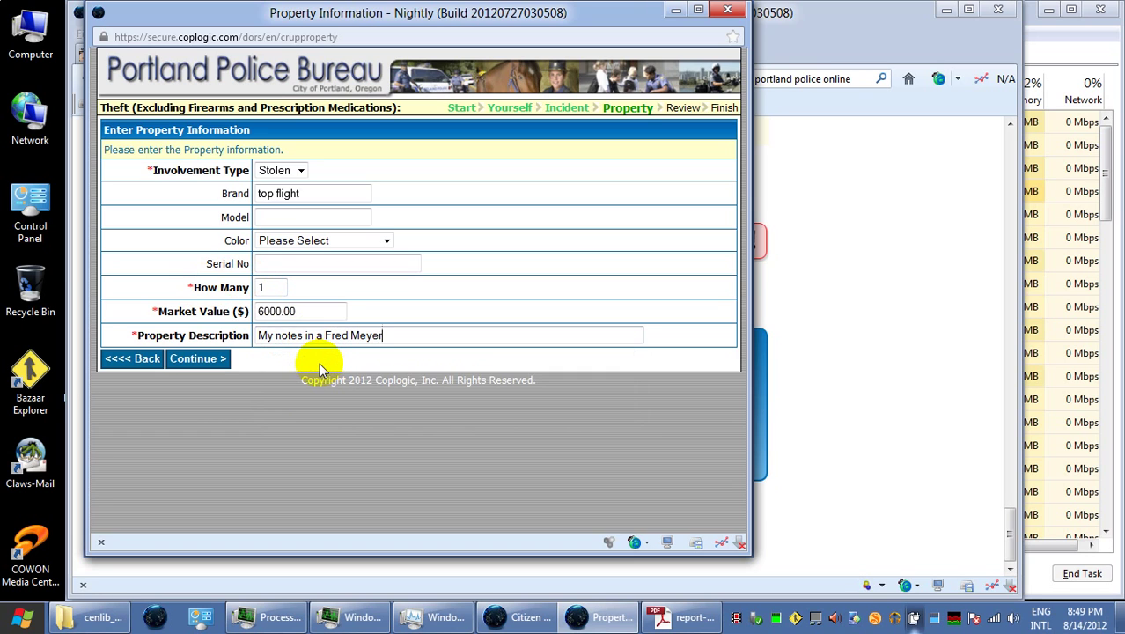
{"action": "type", "text": " Top"}
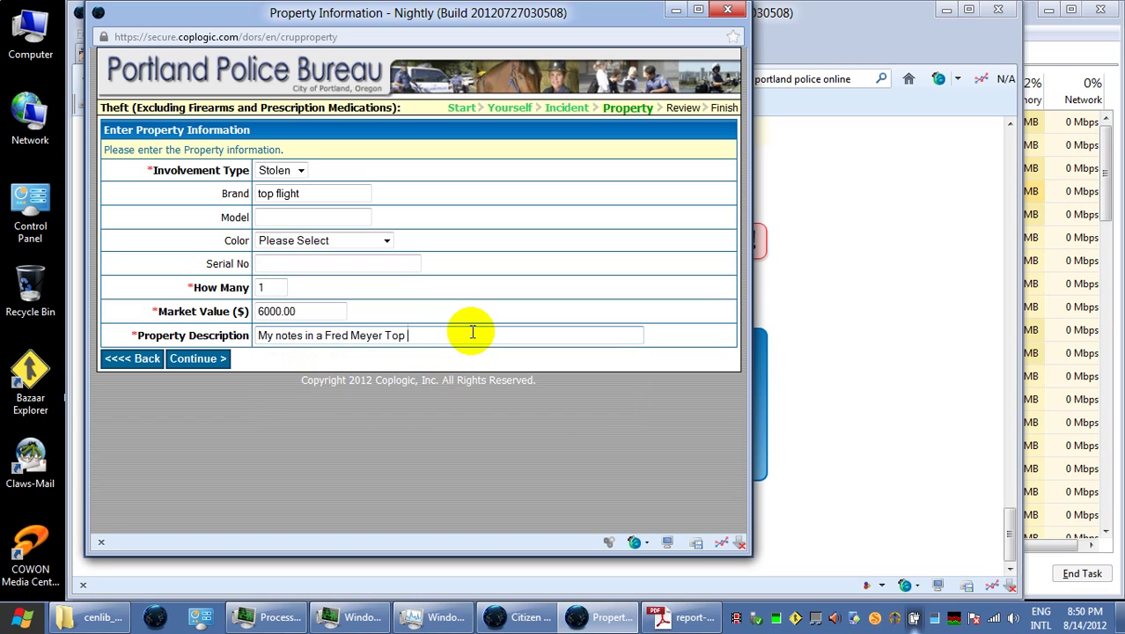
{"action": "type", "text": " Fligh"}
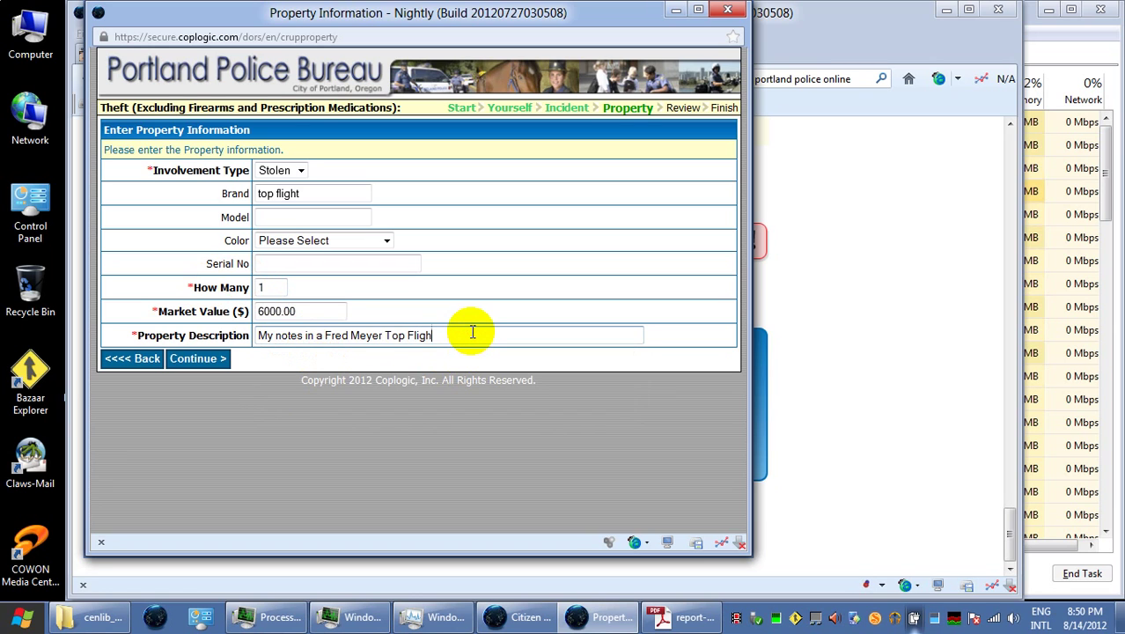
{"action": "type", "text": "t notebook"}
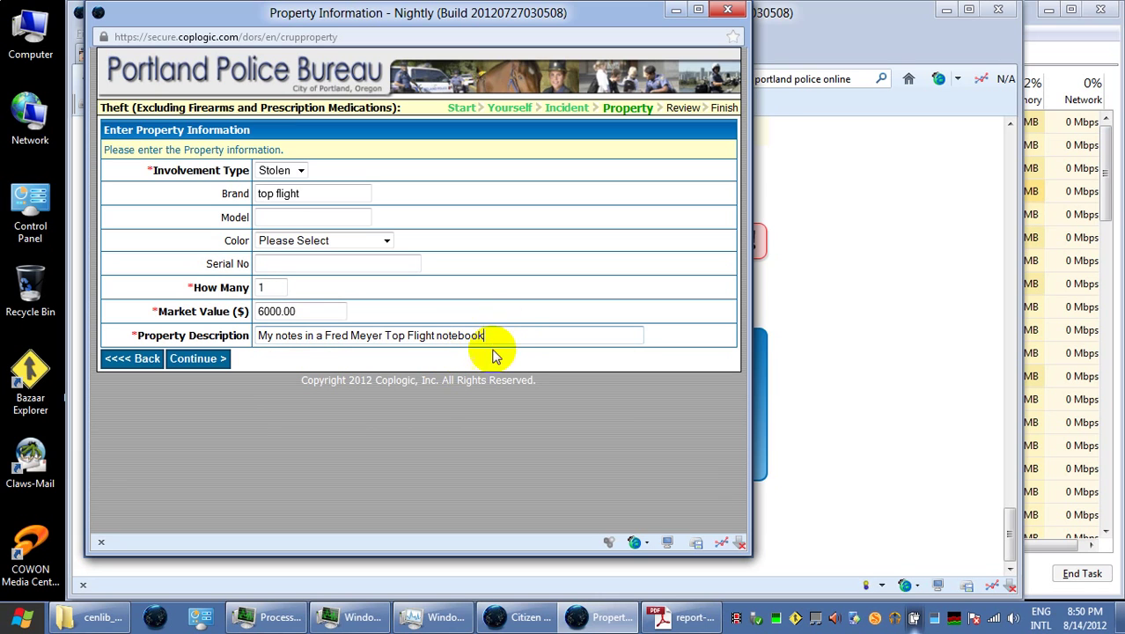
{"action": "left_click", "coordinate": [204, 359]}
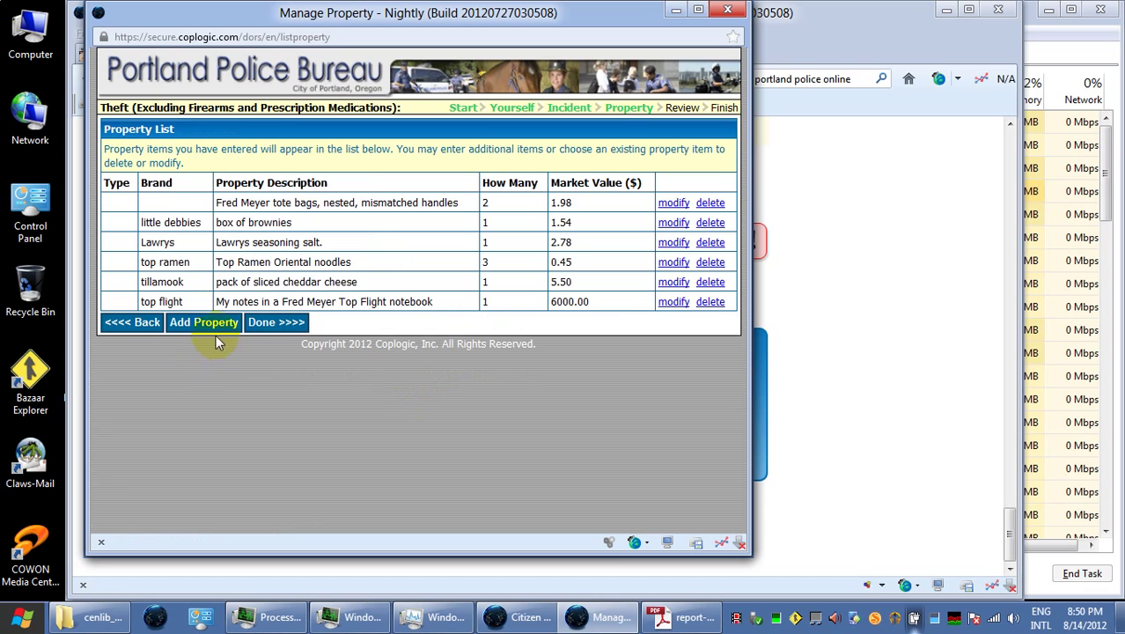
Start another property item with brand "Doritos", quantity 1 and market value 2.50.
{"action": "left_click", "coordinate": [223, 323]}
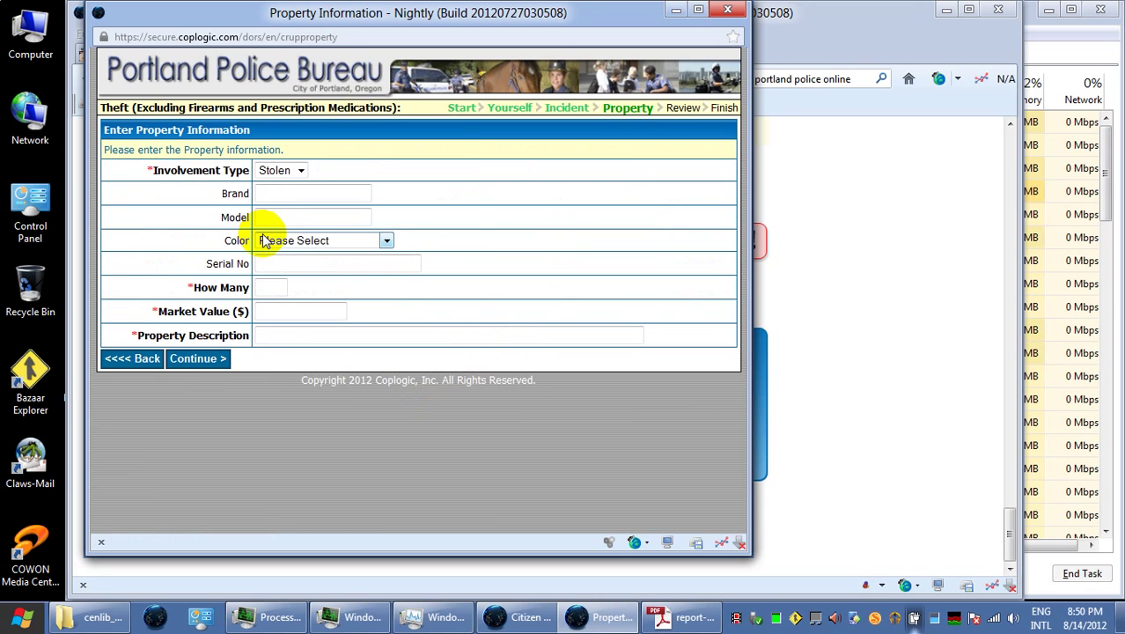
{"action": "left_click", "coordinate": [299, 197]}
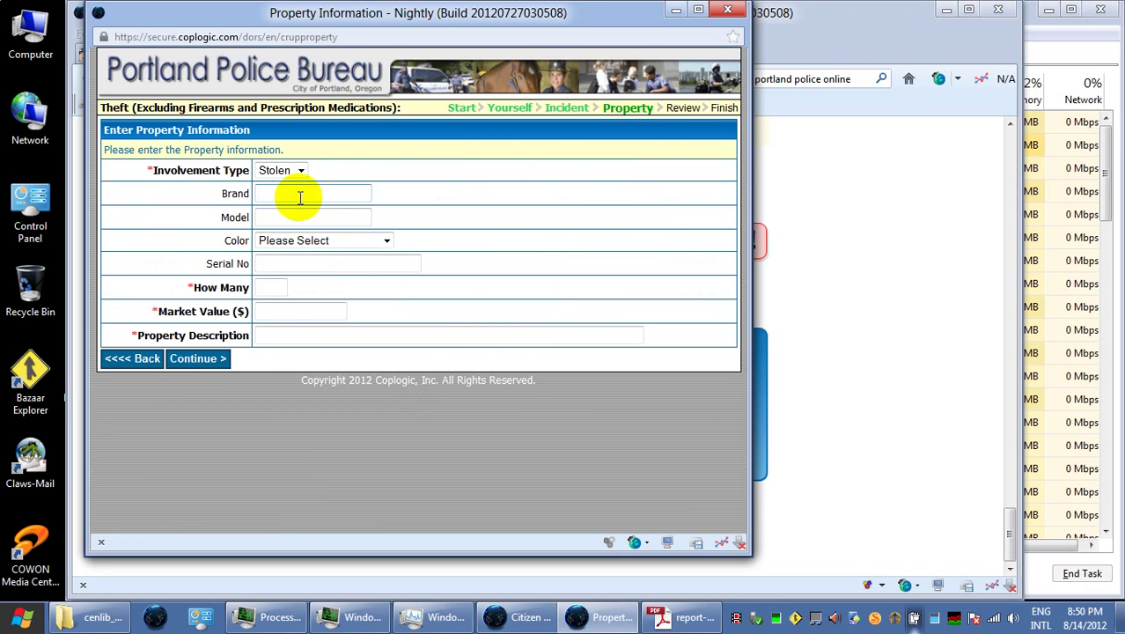
{"action": "type", "text": "Doritos"}
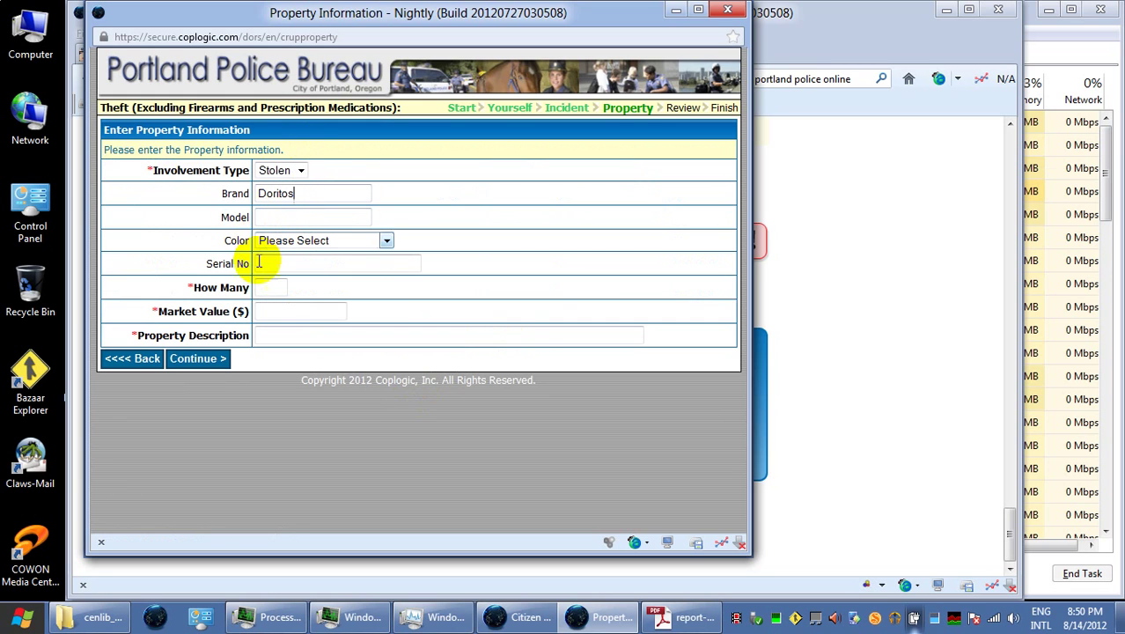
{"action": "left_click", "coordinate": [274, 286]}
{"action": "type", "text": "1"}
{"action": "left_click", "coordinate": [297, 311]}
{"action": "type", "text": "2.50"}
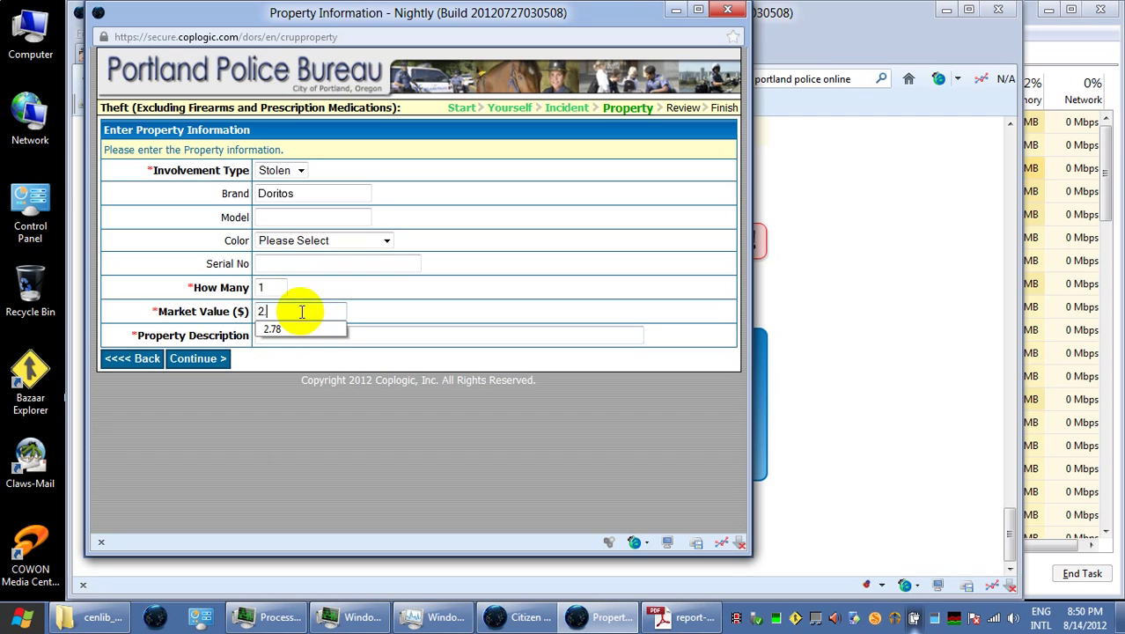
Describe the Doritos item as "Bag of chips." and submit it to the property list.
{"action": "left_click", "coordinate": [335, 335]}
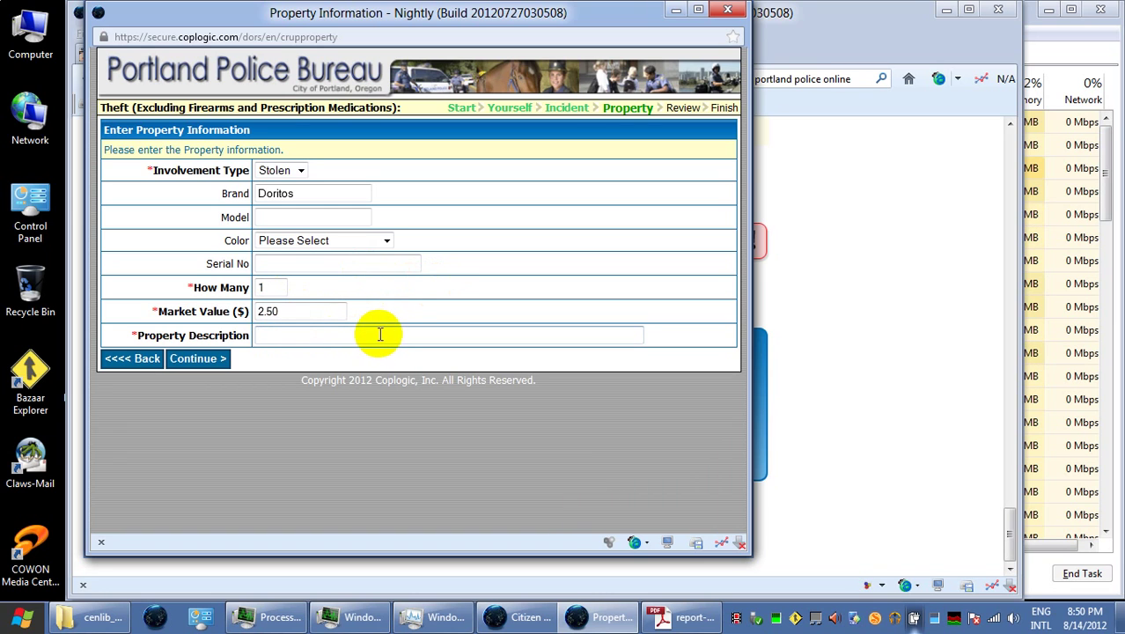
{"action": "type", "text": "Bag o"}
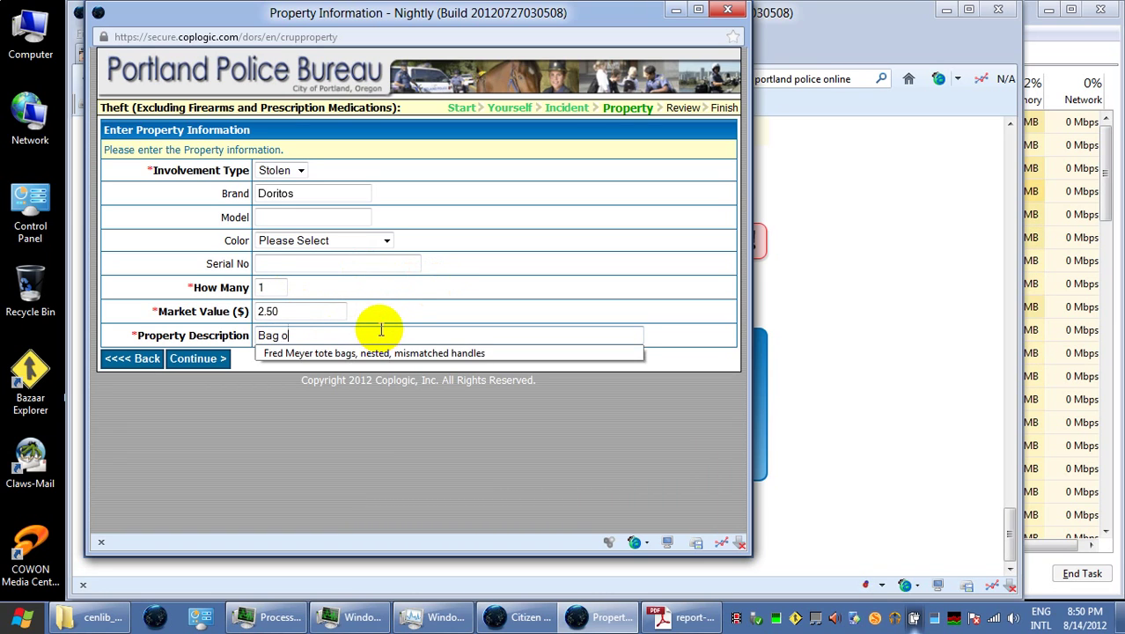
{"action": "type", "text": "n"}
{"action": "key", "text": "BackSpace"}
{"action": "type", "text": "f chips."}
{"action": "left_click", "coordinate": [209, 362]}
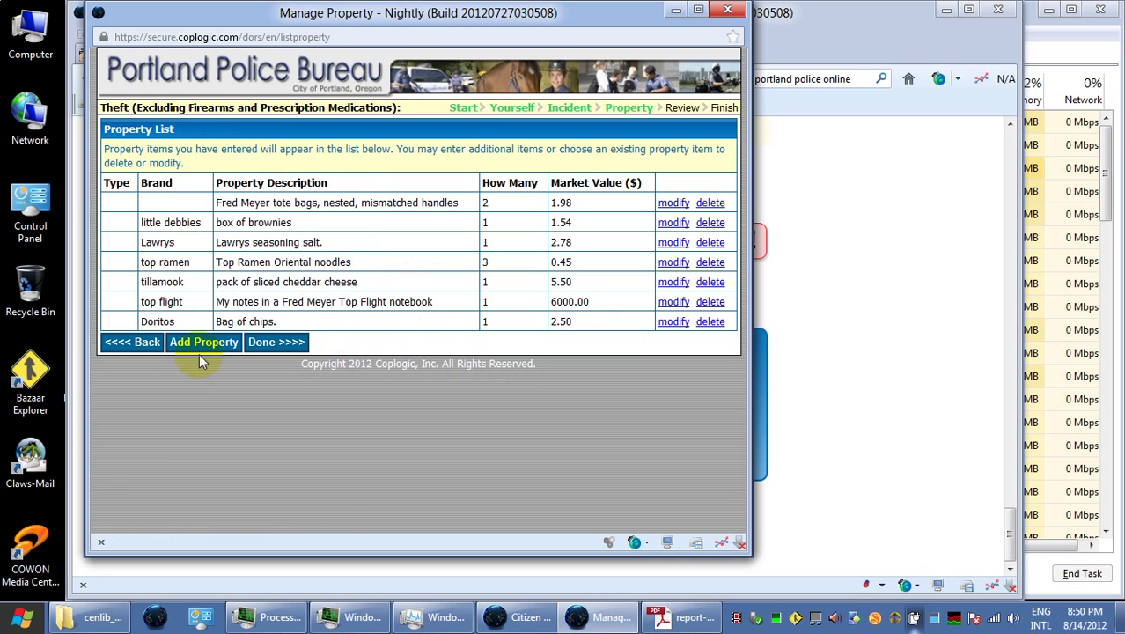
Start another property item without a brand, with quantity 1 and market value 2.00.
{"action": "left_click", "coordinate": [227, 343]}
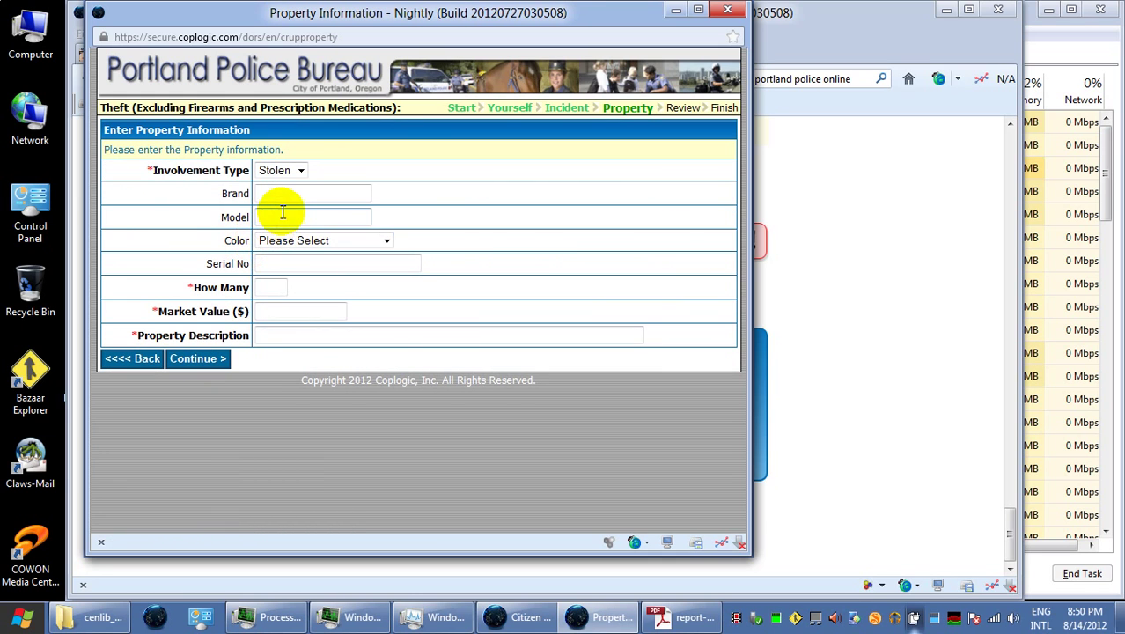
{"action": "left_click", "coordinate": [277, 286]}
{"action": "type", "text": "1"}
{"action": "left_click", "coordinate": [289, 310]}
{"action": "type", "text": "2.00"}
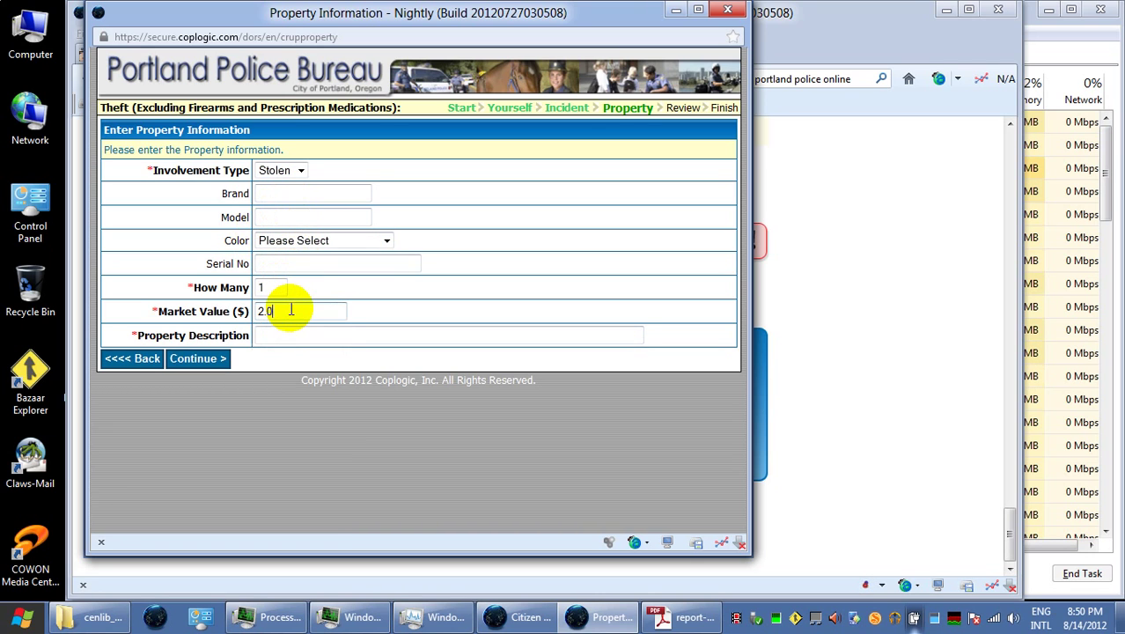
Describe the unbranded item as "dollar tree foot powder and sanitizer" and submit it to the property list.
{"action": "left_click", "coordinate": [306, 331]}
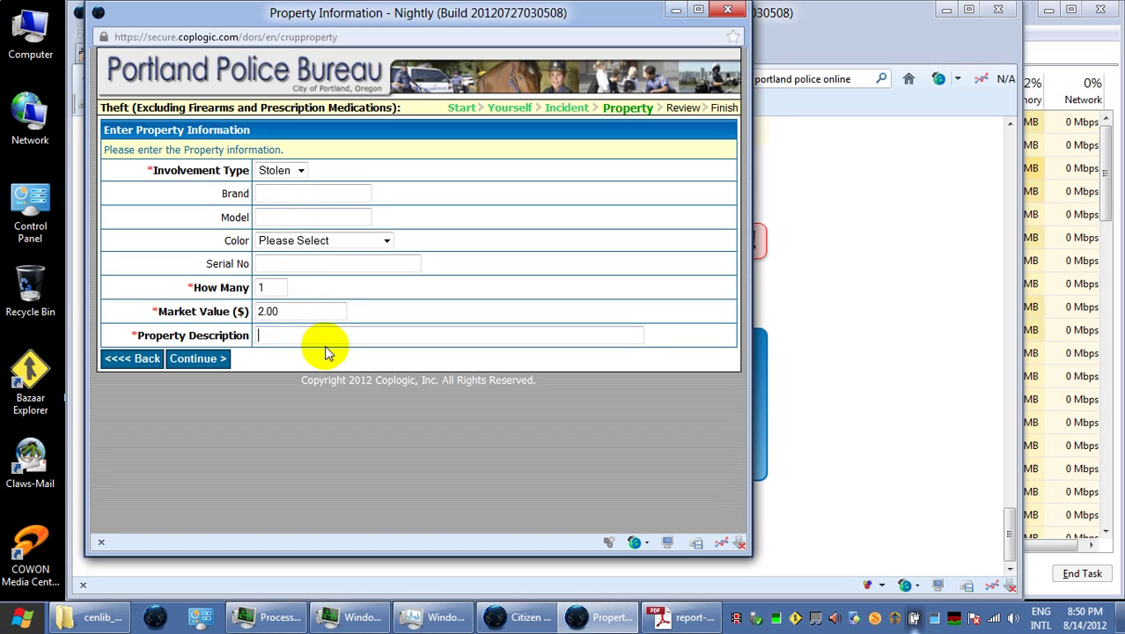
{"action": "type", "text": "do"}
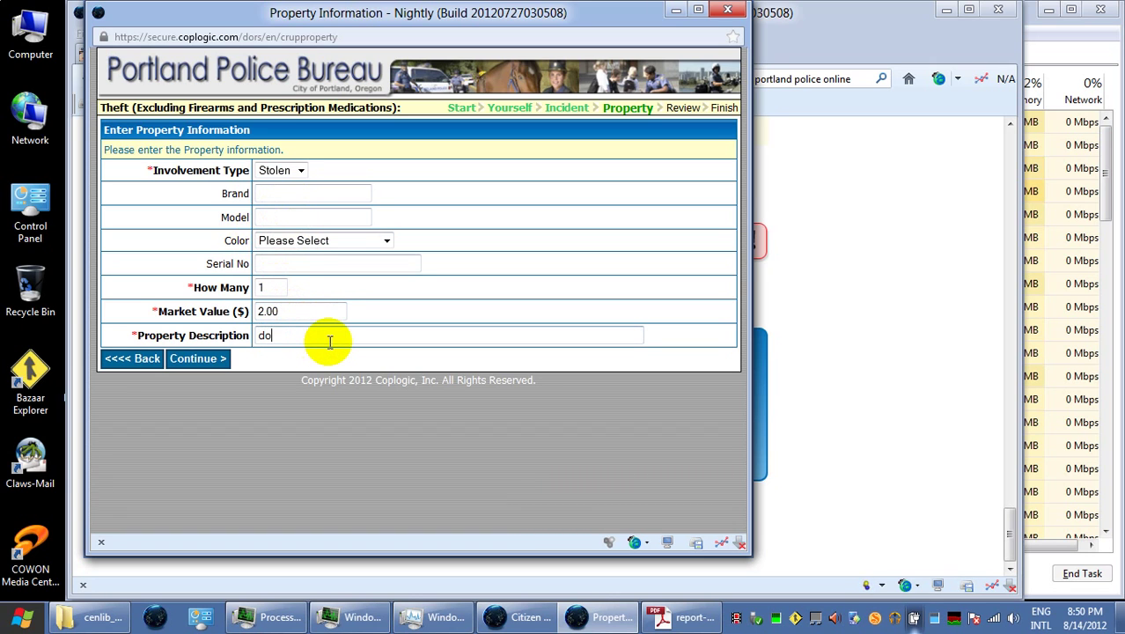
{"action": "type", "text": "llar tree "}
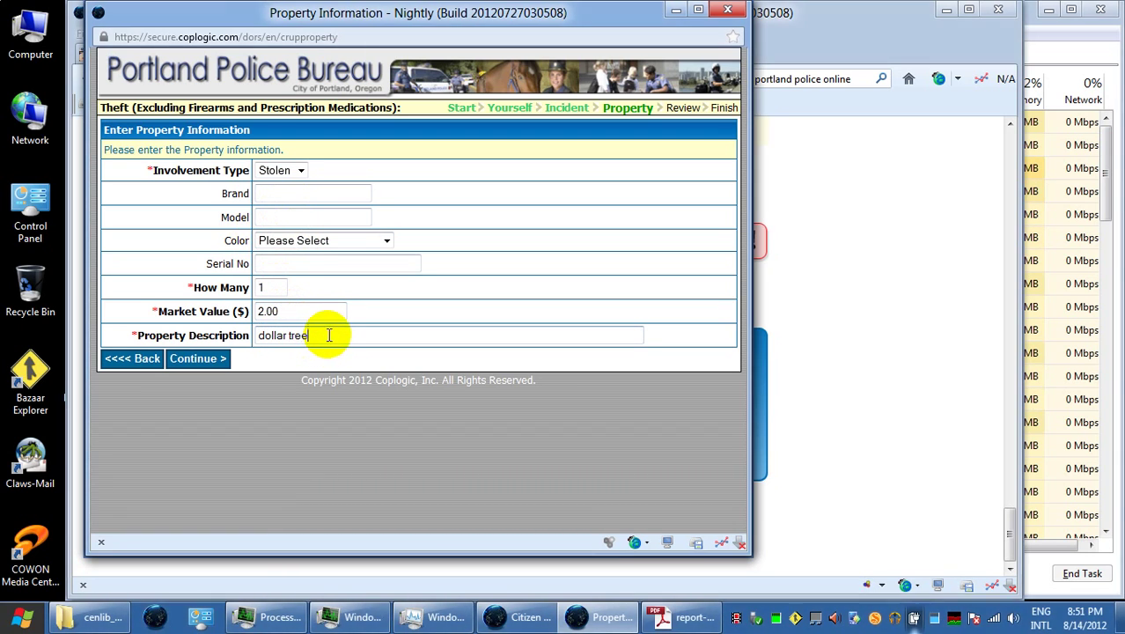
{"action": "type", "text": "foot"}
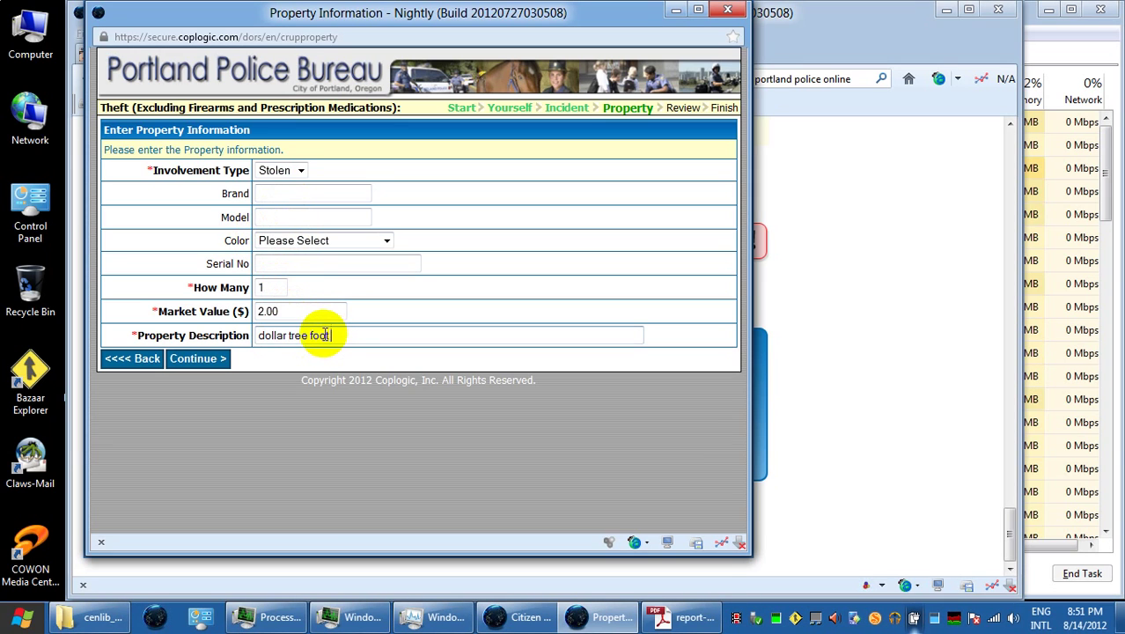
{"action": "type", "text": "poweder an"}
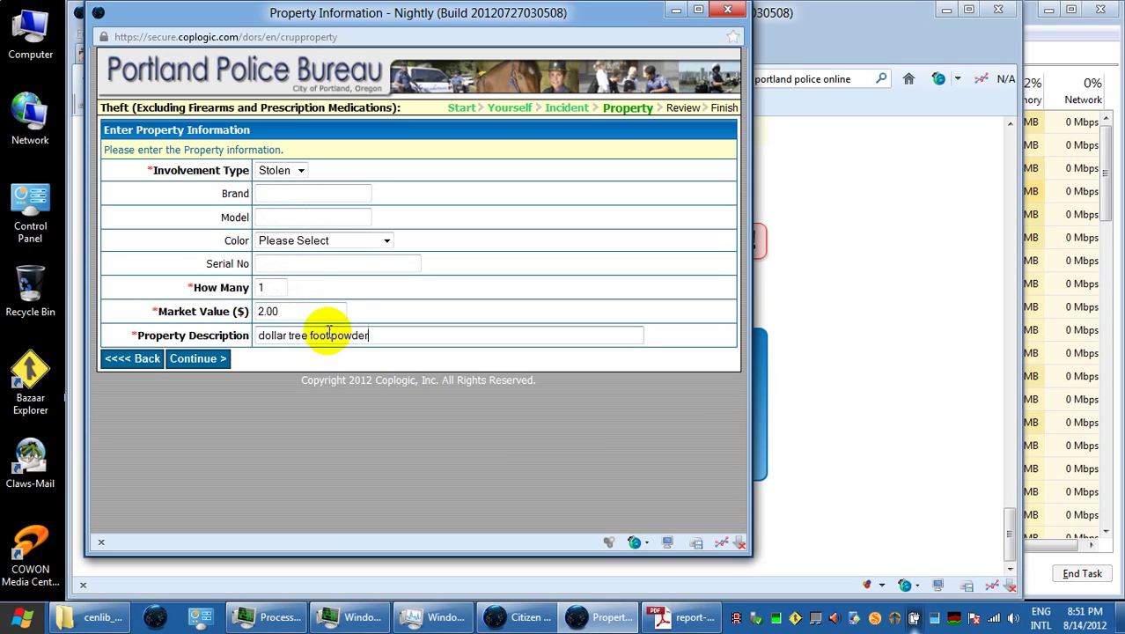
{"action": "type", "text": "d sani"}
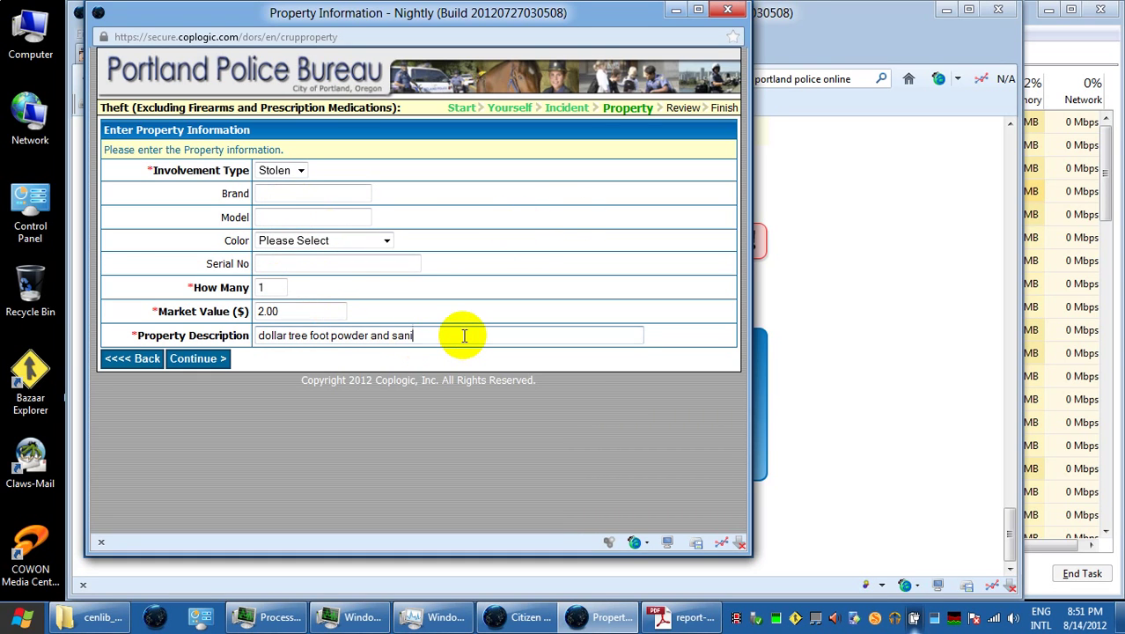
{"action": "type", "text": "tizer"}
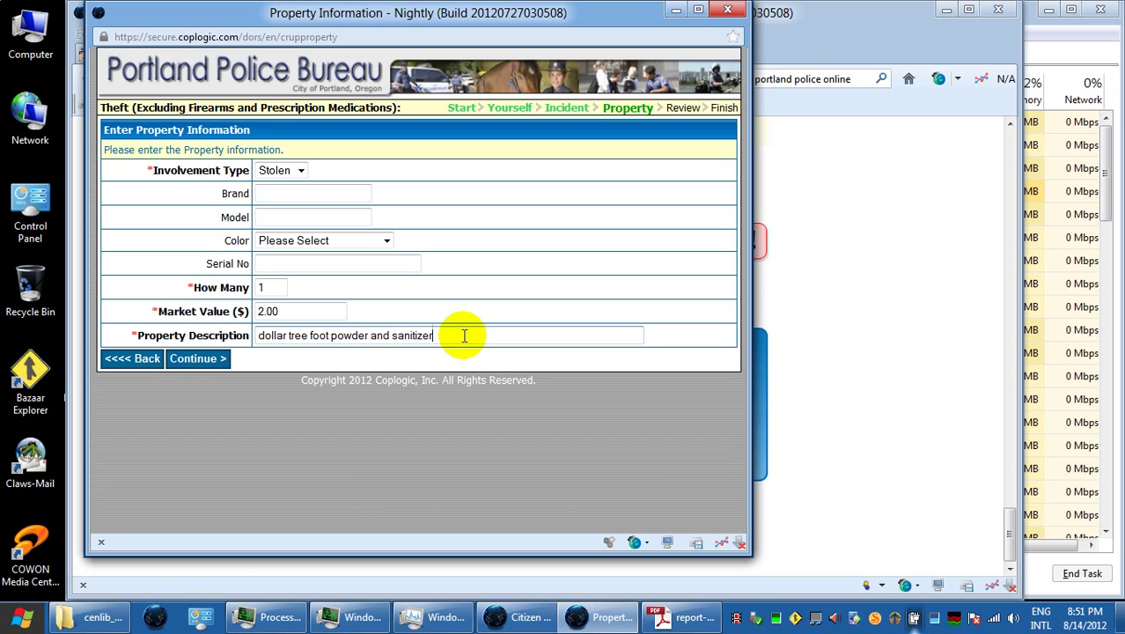
{"action": "left_click", "coordinate": [196, 361]}
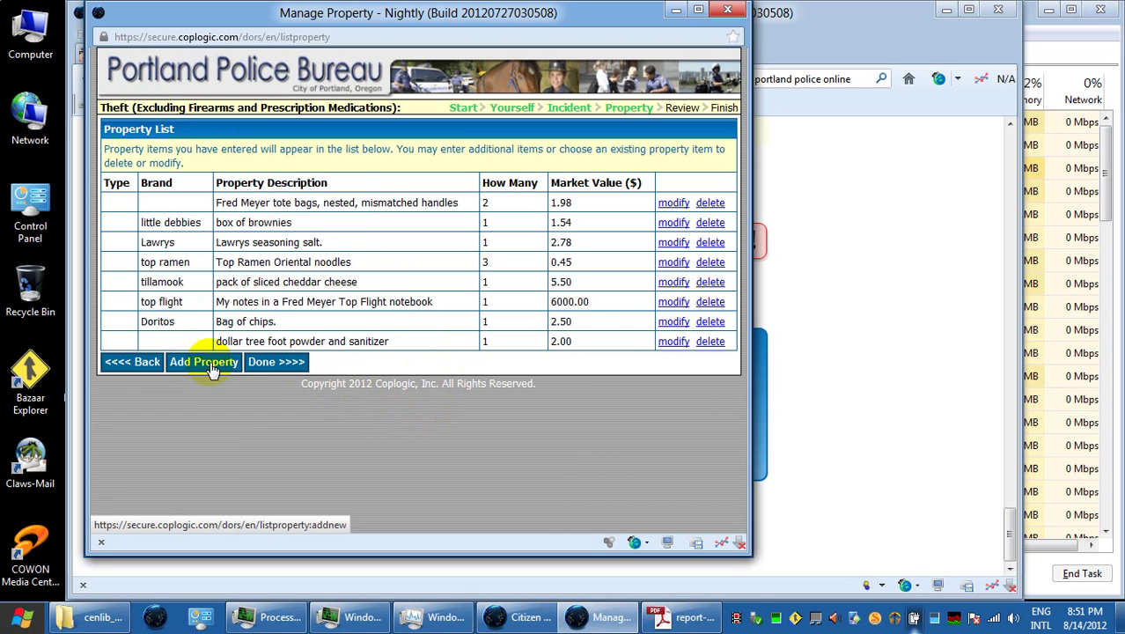
Start another property item without a brand, with quantity 1 and market value 0.
{"action": "left_click", "coordinate": [211, 368]}
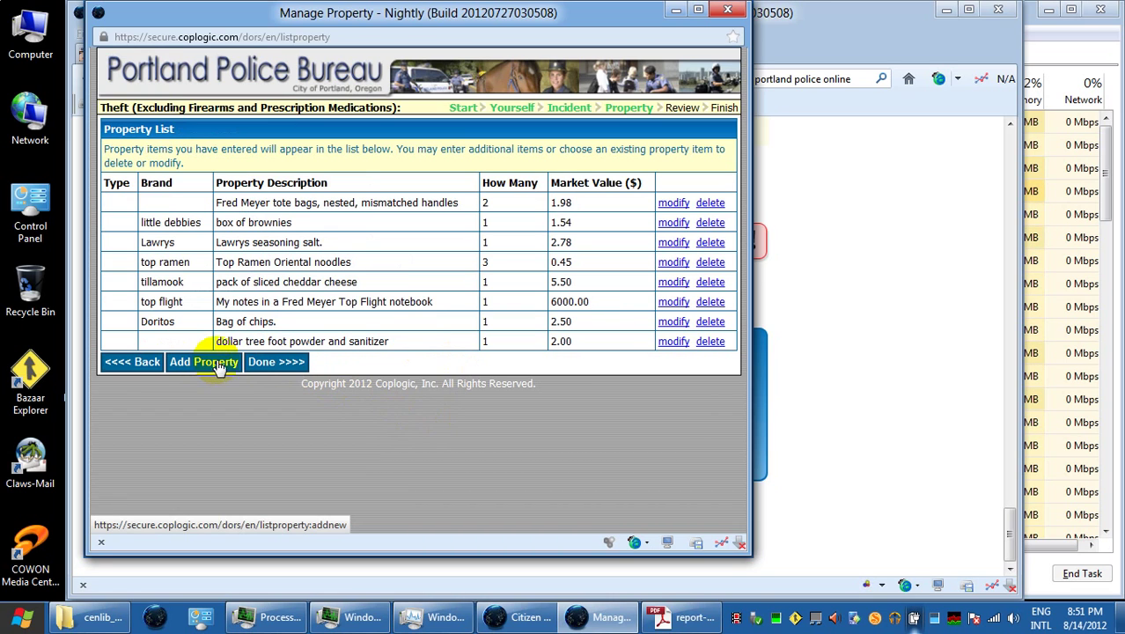
{"action": "left_click", "coordinate": [278, 288]}
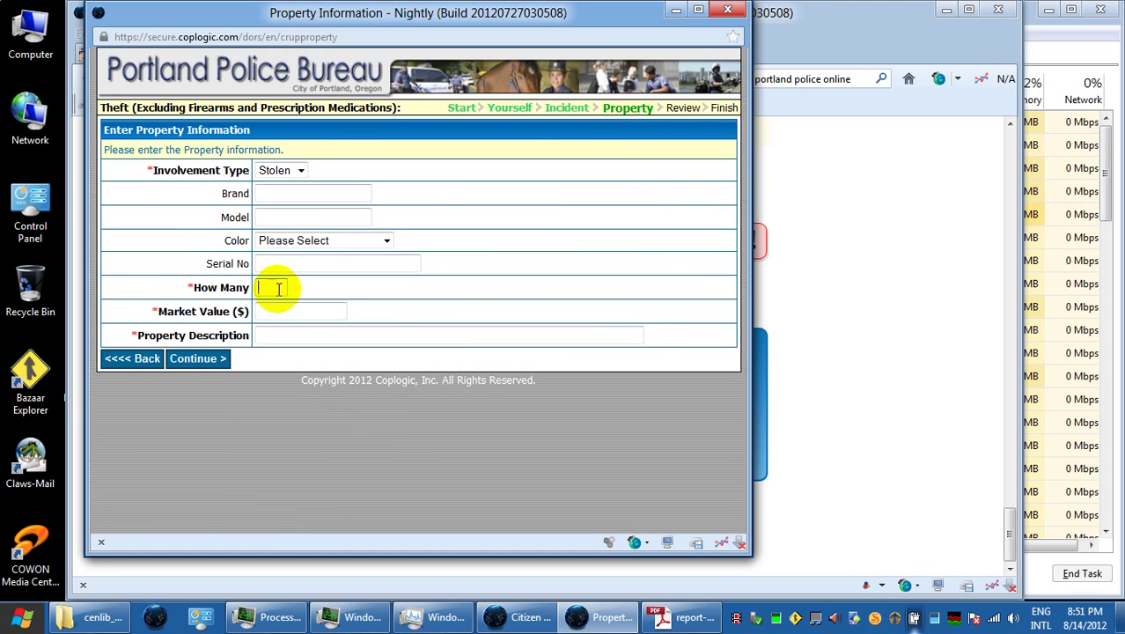
{"action": "type", "text": "1"}
{"action": "left_click", "coordinate": [278, 311]}
{"action": "type", "text": "0"}
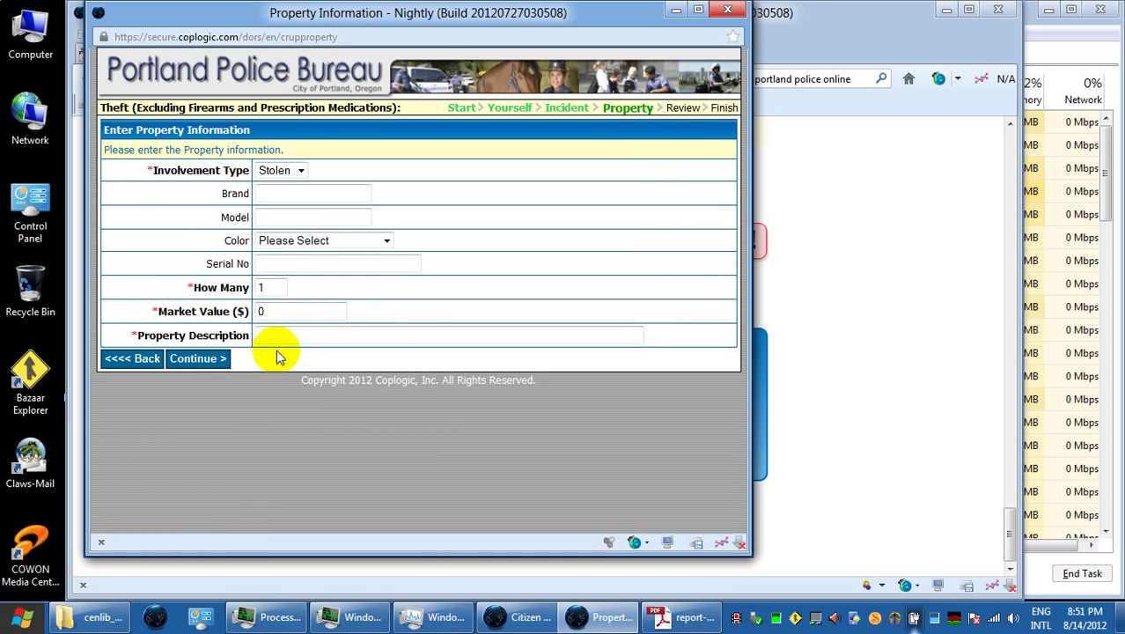
Describe the unbranded zero-value item as "my U.S. mail" and submit it to the property list.
{"action": "left_click", "coordinate": [283, 335]}
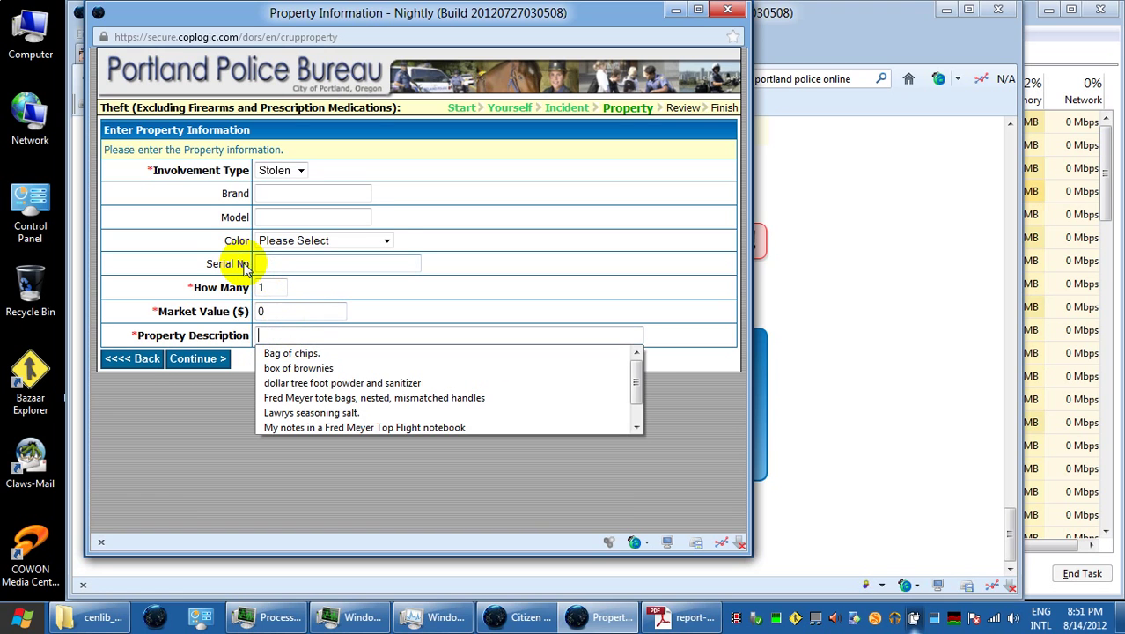
{"action": "type", "text": "U.S. mail"}
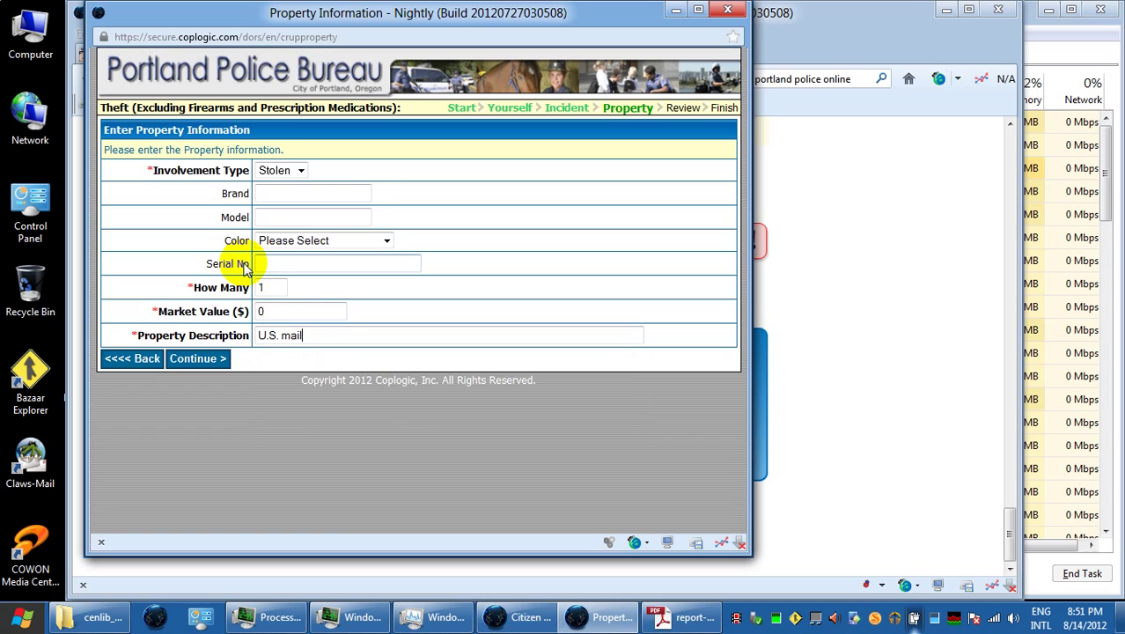
{"action": "key", "text": "Left"}
{"action": "key", "text": "Left"}
{"action": "key", "text": "Left"}
{"action": "key", "text": "Left"}
{"action": "key", "text": "Left"}
{"action": "type", "text": "y"}
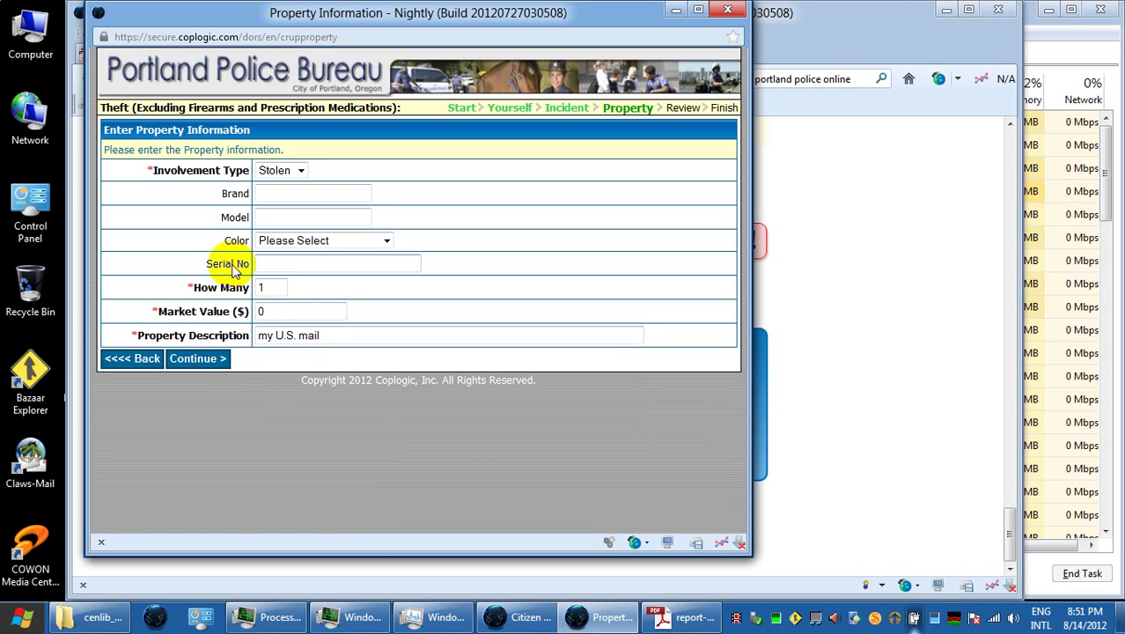
{"action": "left_click", "coordinate": [201, 361]}
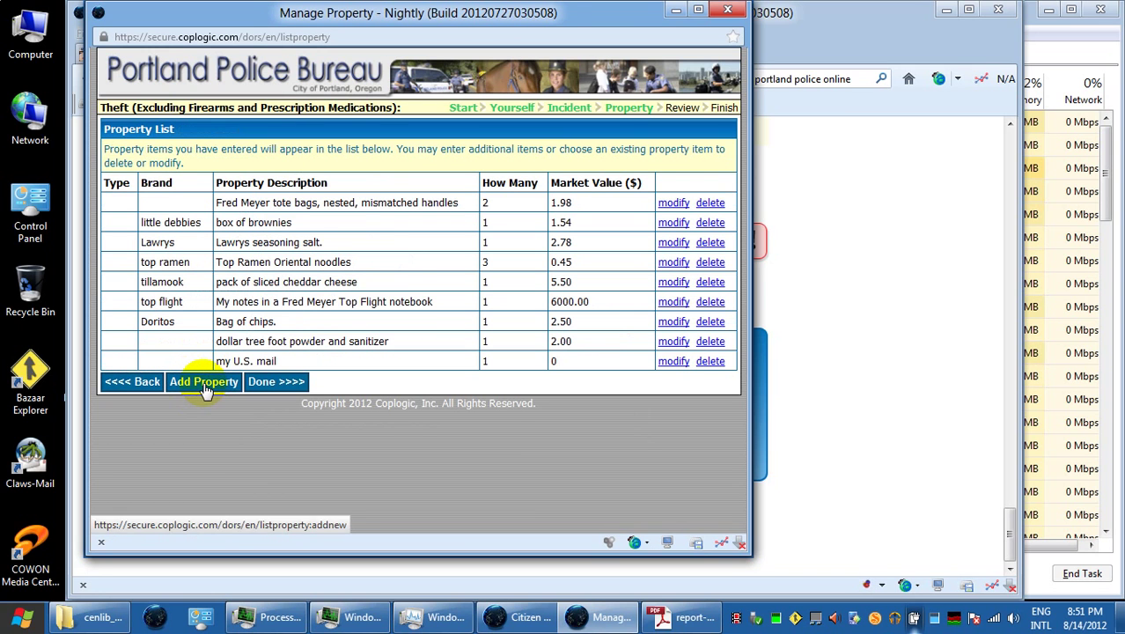
Start another stolen property item without a brand, with quantity 1 and market value 0.
{"action": "left_click", "coordinate": [204, 382]}
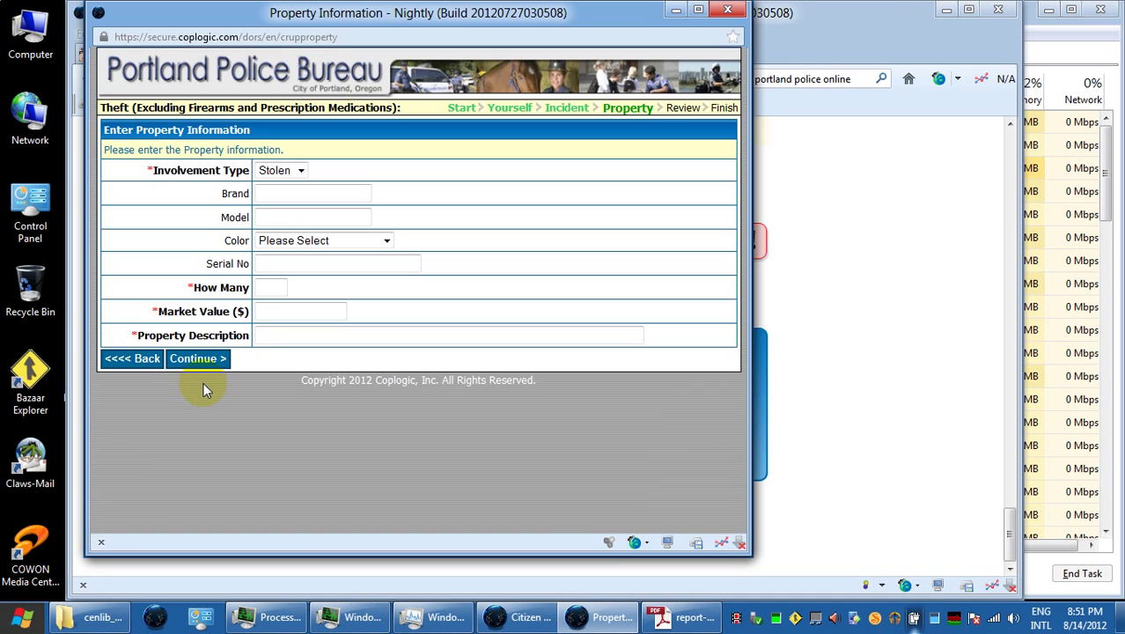
{"action": "left_click", "coordinate": [264, 287]}
{"action": "type", "text": "1"}
{"action": "left_click", "coordinate": [274, 312]}
{"action": "type", "text": "0.45"}
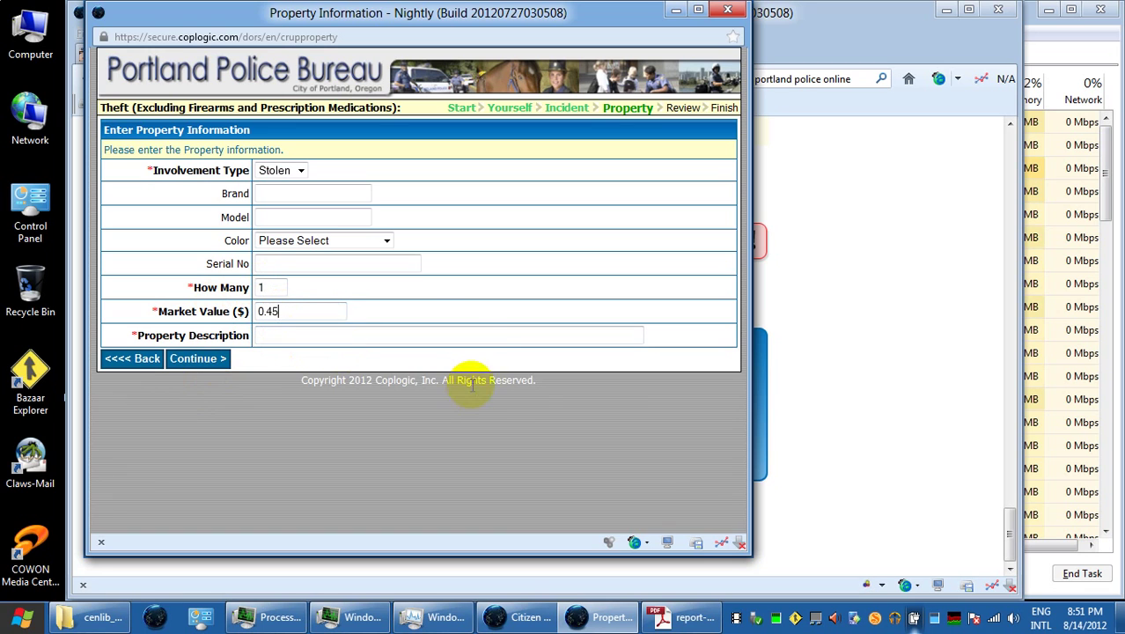
{"action": "key", "text": "BackSpace"}
{"action": "key", "text": "BackSpace"}
{"action": "key", "text": "BackSpace"}
Describe the new property item as "bag of receipts" and submit it to the property list.
{"action": "left_click", "coordinate": [366, 334]}
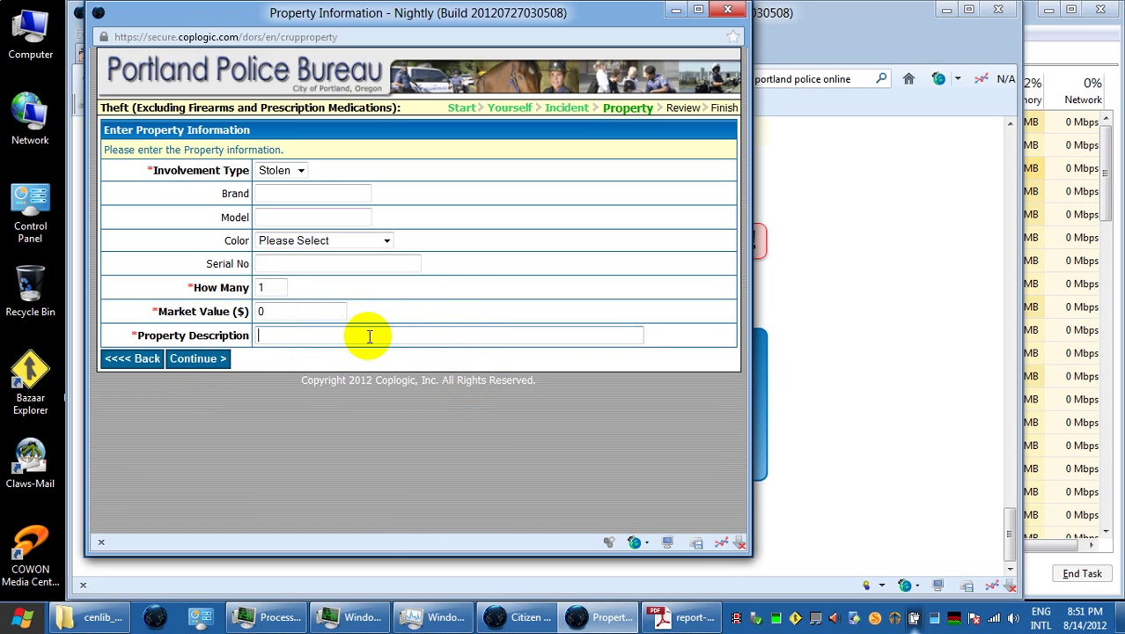
{"action": "type", "text": "bag o"}
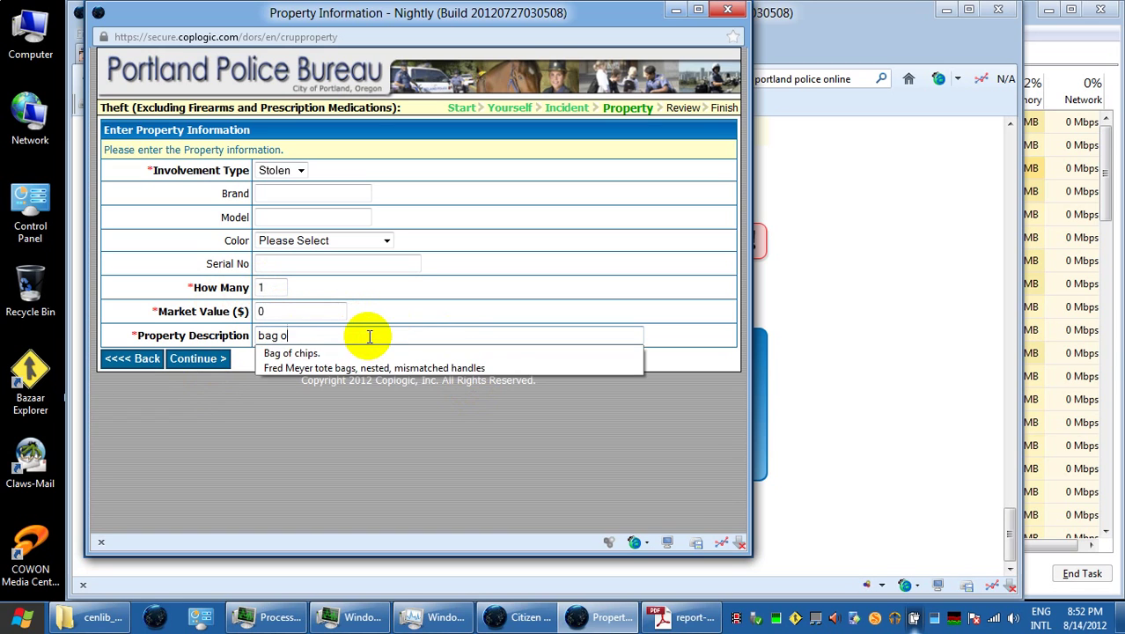
{"action": "type", "text": "f receipts"}
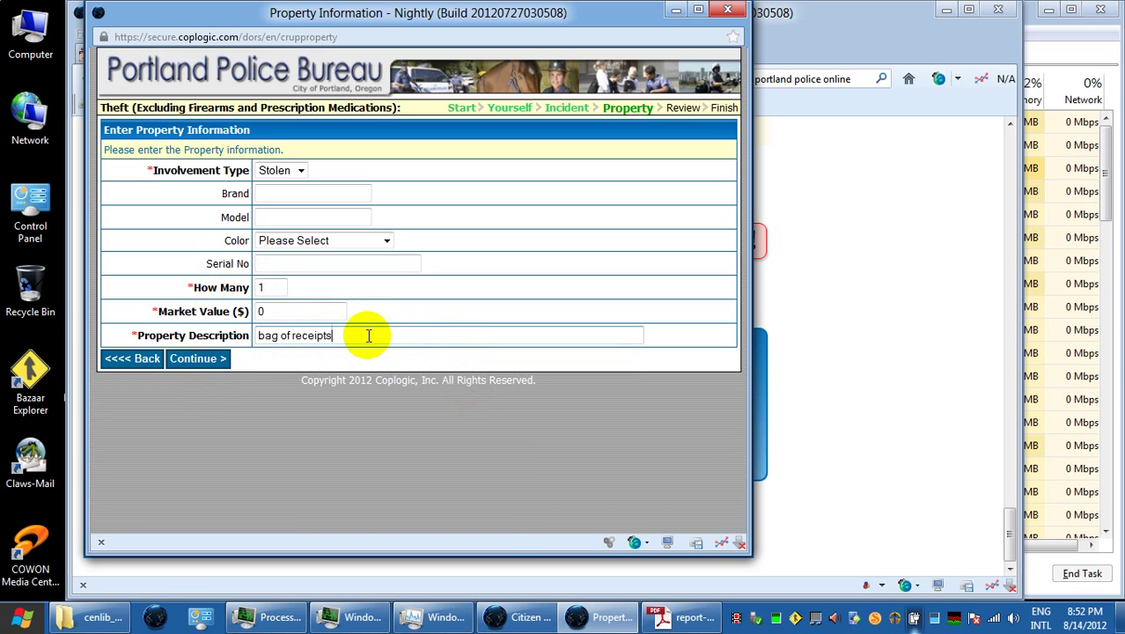
{"action": "left_click", "coordinate": [218, 362]}
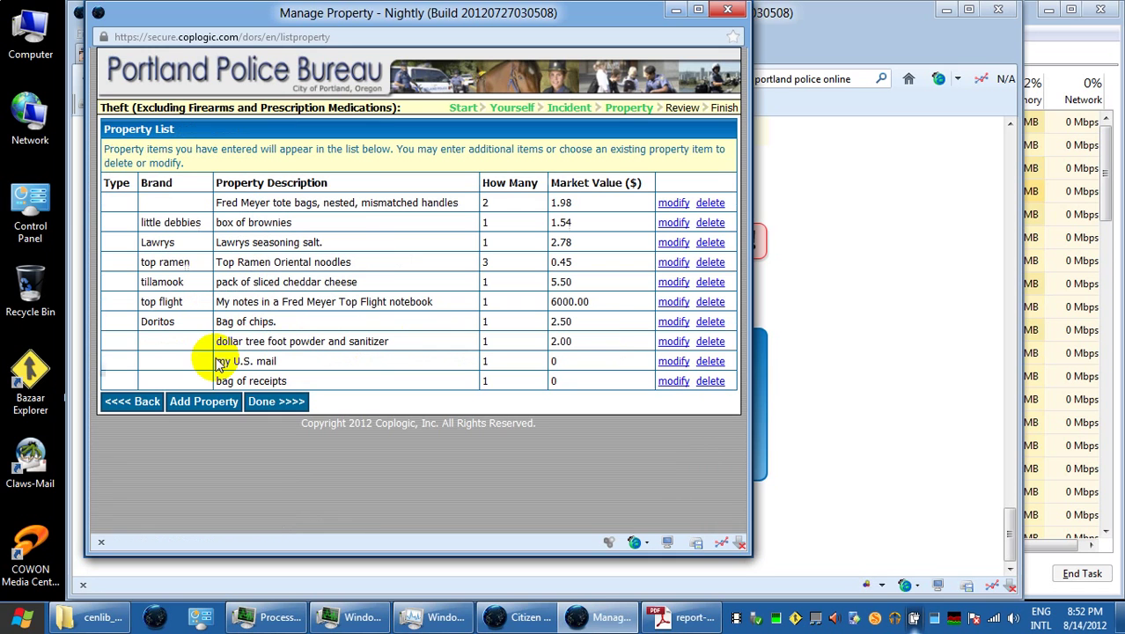
Finish the property list, review the theft report through its last item, and submit it.
{"action": "left_click", "coordinate": [261, 405]}
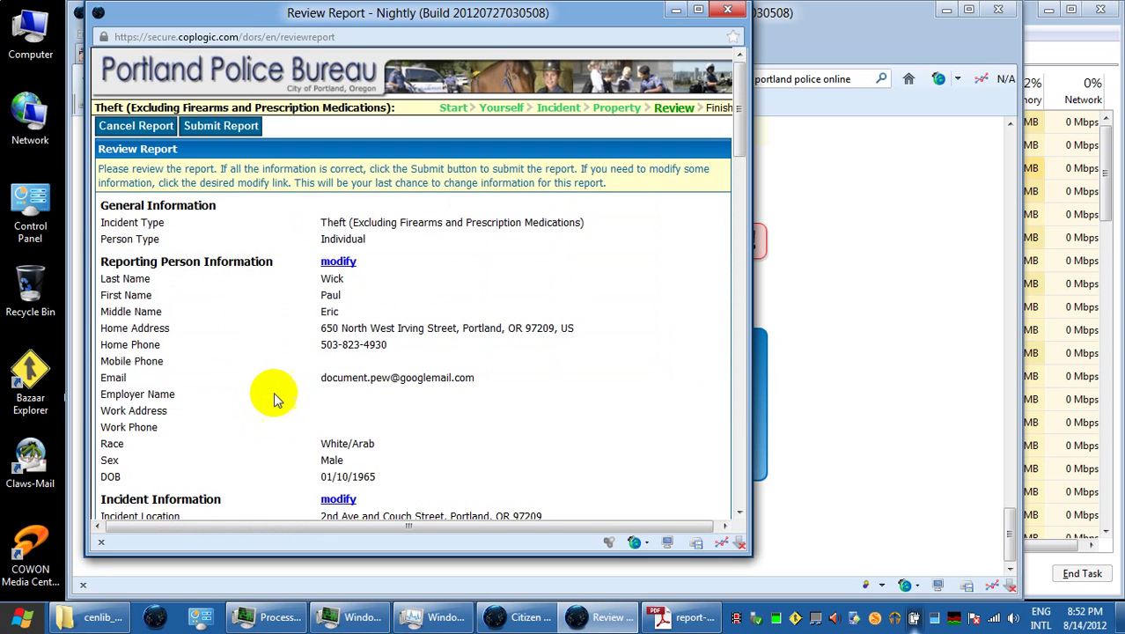
{"action": "scroll", "coordinate": [261, 372], "scroll_direction": "down", "scroll_amount": 20}
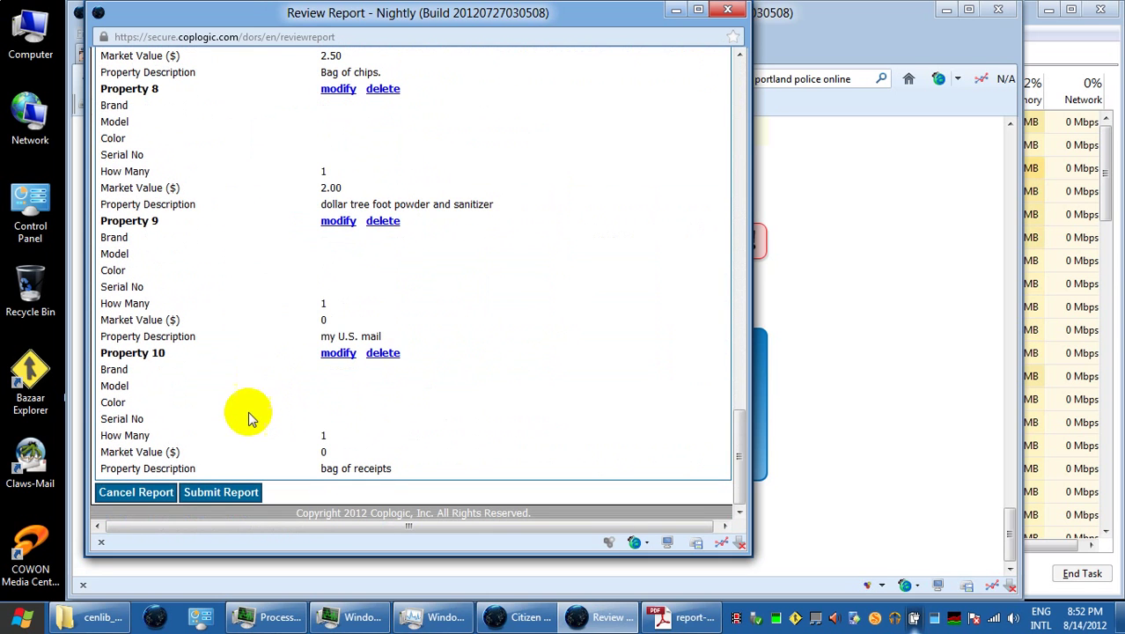
{"action": "left_click", "coordinate": [202, 491]}
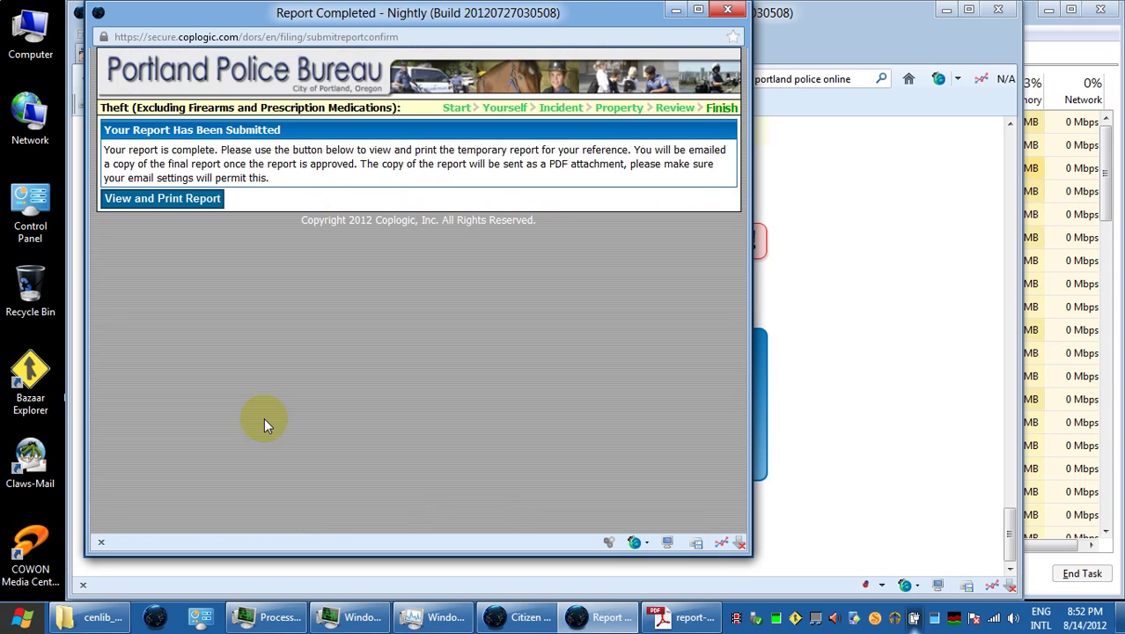
Open the printable copy of the submitted report and print all of it with Microsoft XPS Document Writer.
{"action": "left_click", "coordinate": [186, 199]}
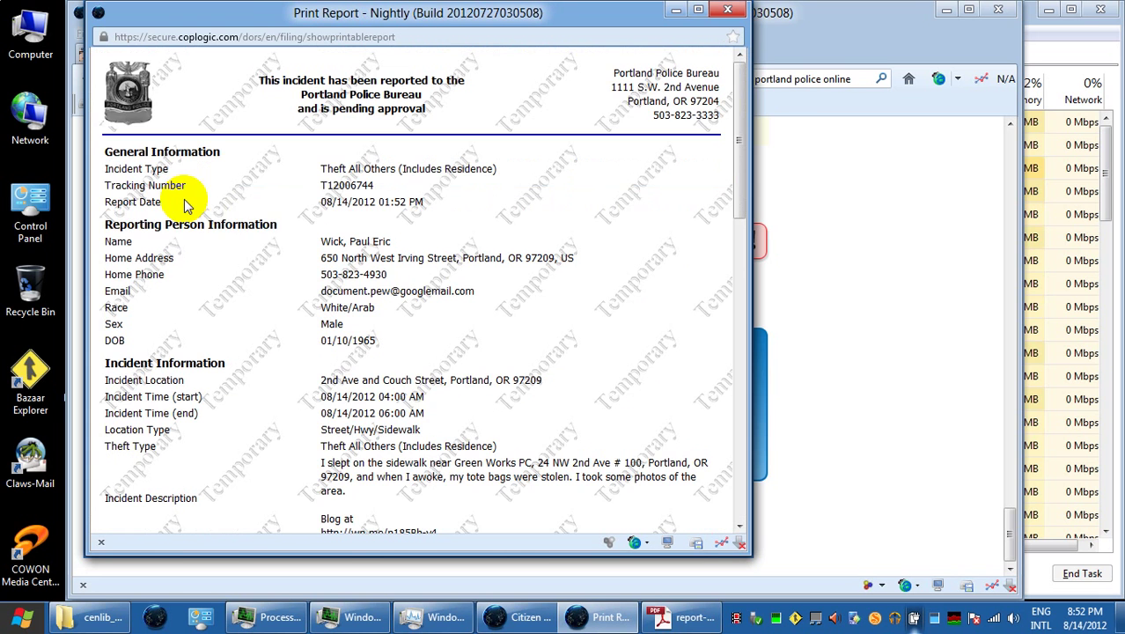
{"action": "scroll", "coordinate": [253, 257], "scroll_direction": "down", "scroll_amount": 20}
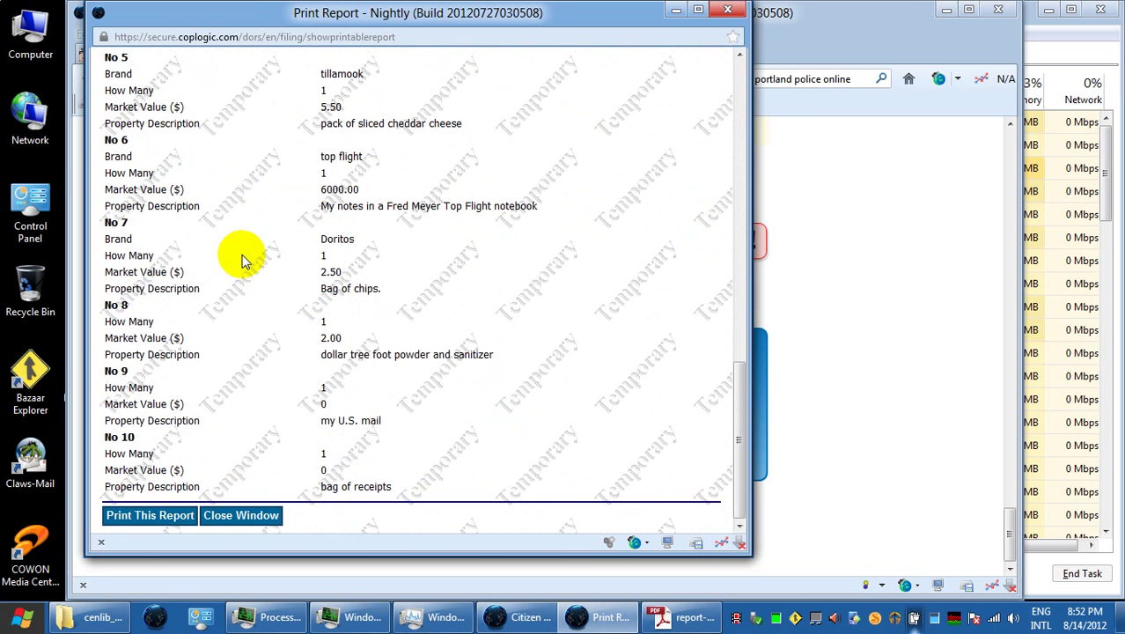
{"action": "left_click", "coordinate": [182, 517]}
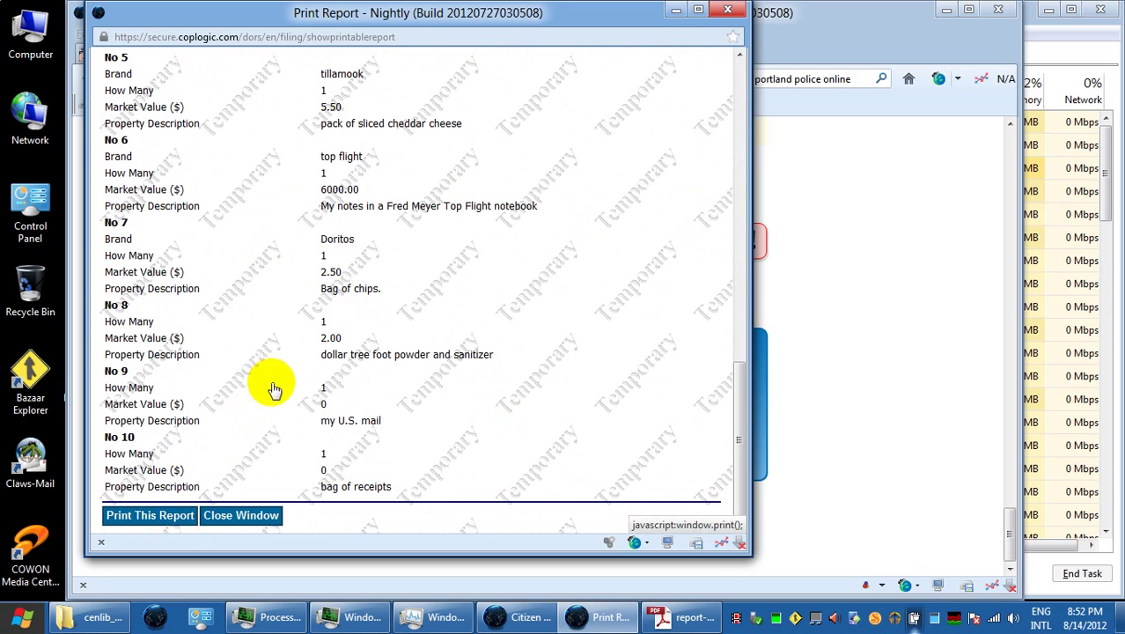
{"action": "left_click", "coordinate": [268, 124]}
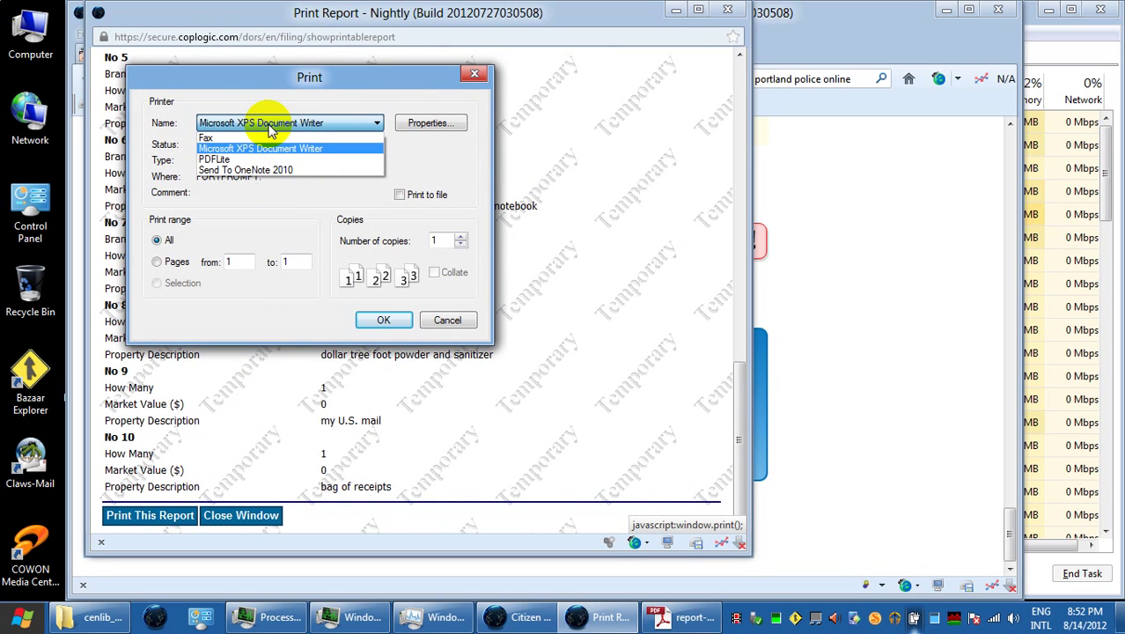
{"action": "left_click", "coordinate": [271, 125]}
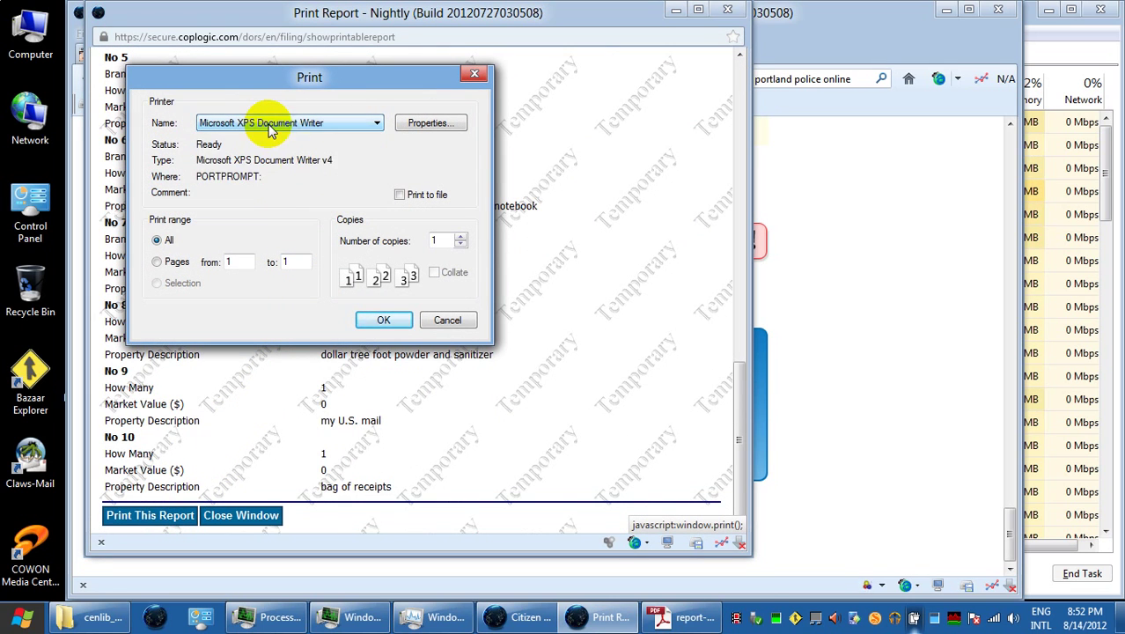
{"action": "left_click", "coordinate": [385, 321]}
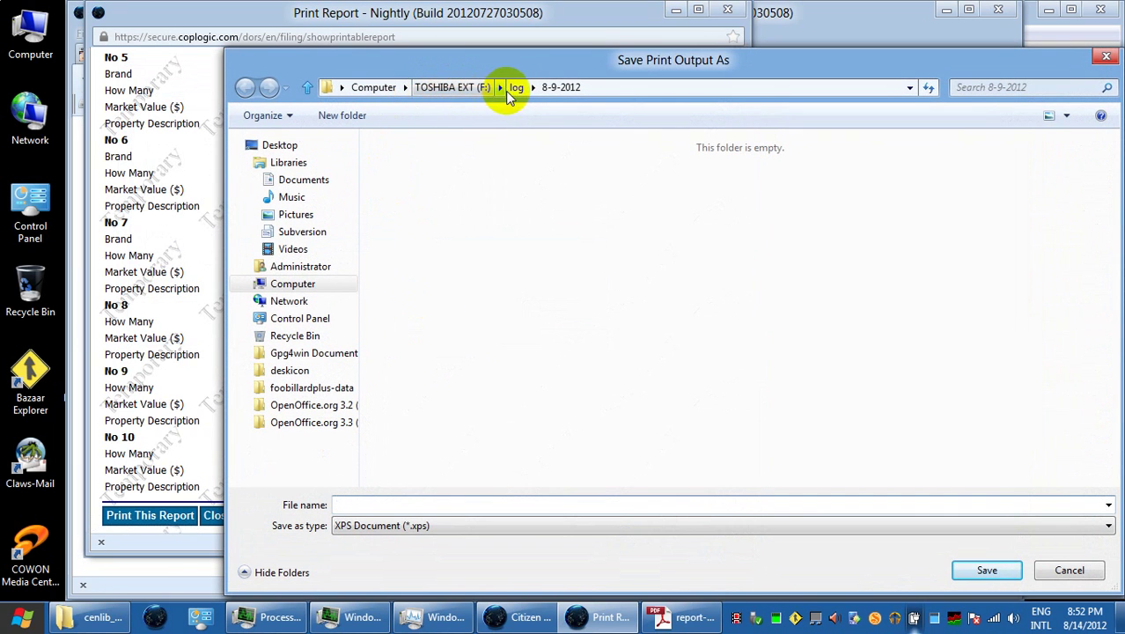
Save the XPS output in log\cenlib_8-14-2012 under a name starting "theft 8-14-2012 showprintablereport", and close the report window.
{"action": "left_click", "coordinate": [517, 88]}
{"action": "double_click", "coordinate": [457, 301]}
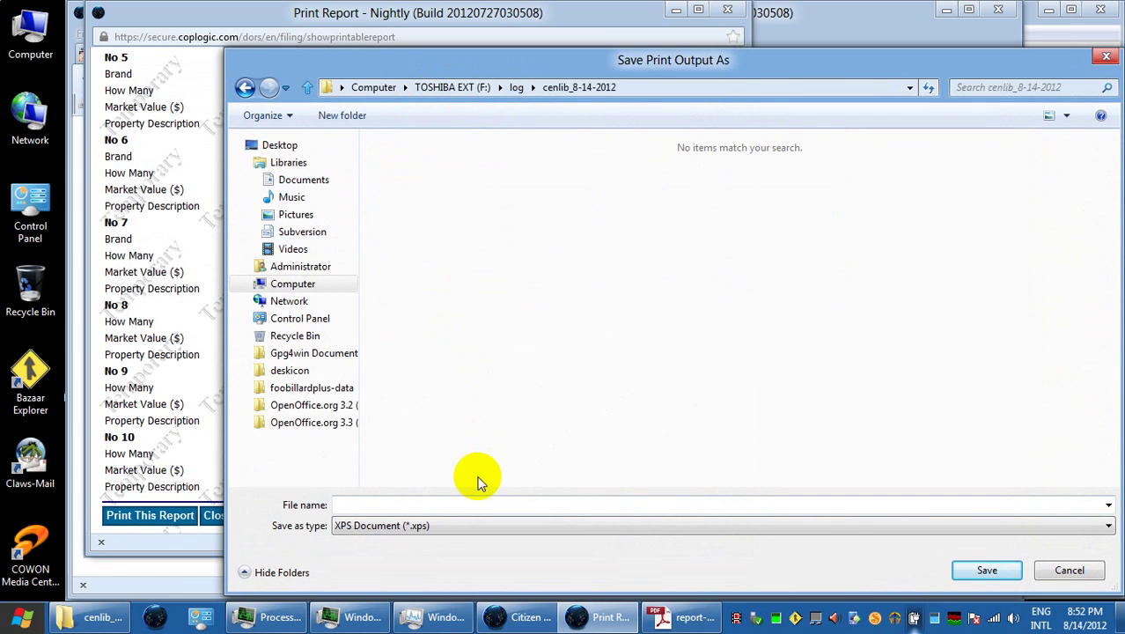
{"action": "left_click", "coordinate": [446, 504]}
{"action": "type", "text": "t"}
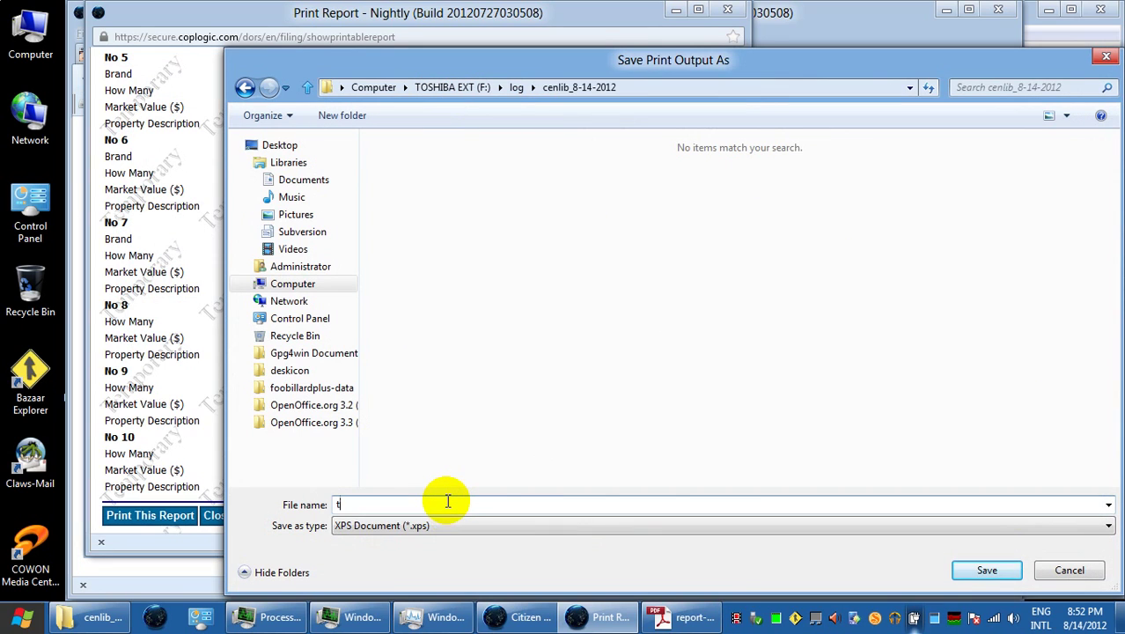
{"action": "type", "text": "heft "}
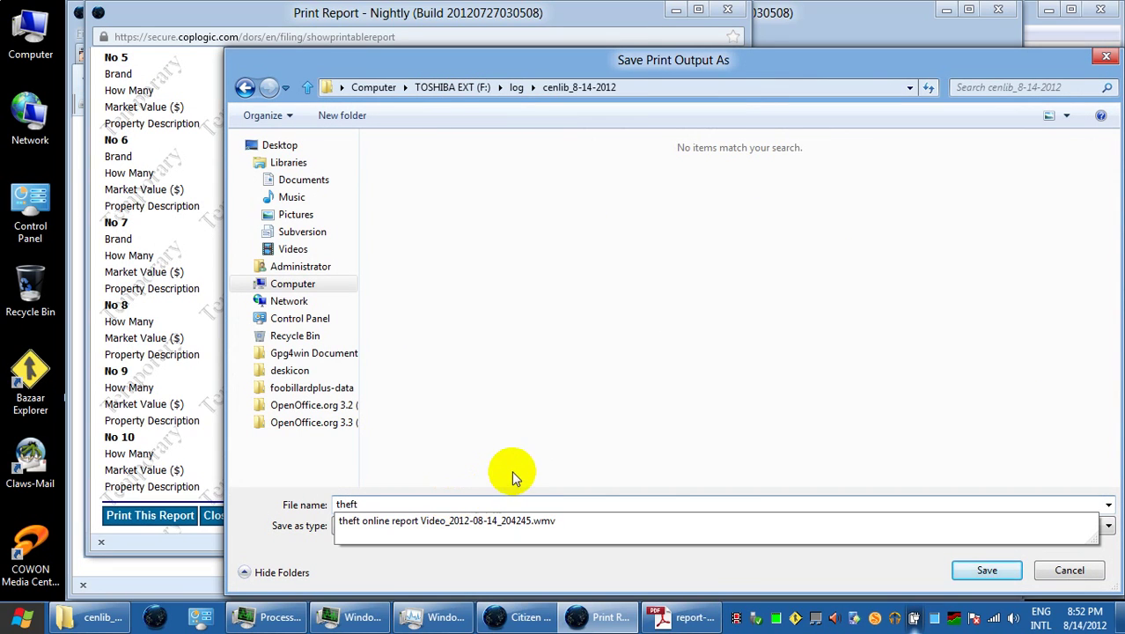
{"action": "type", "text": "8-14"}
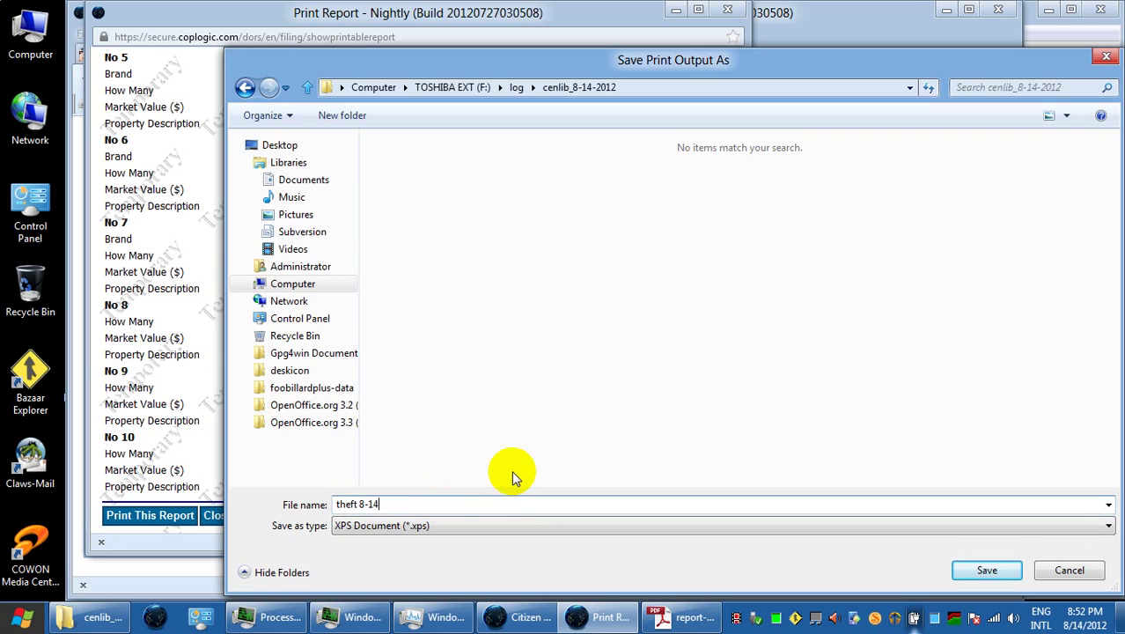
{"action": "type", "text": "-2012"}
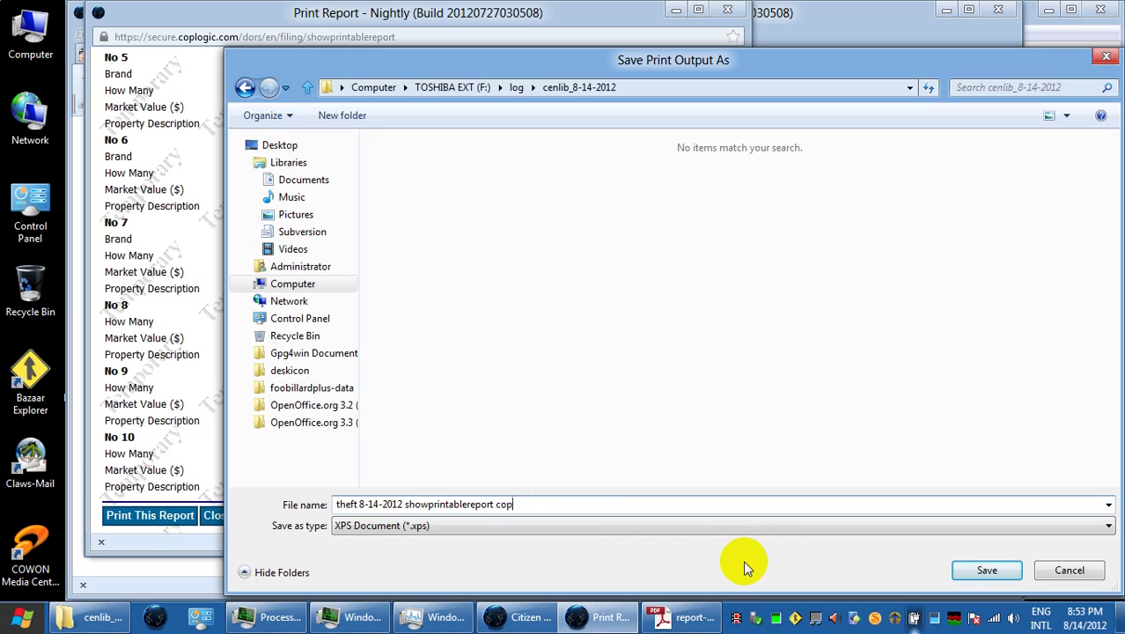
{"action": "type", "text": "dors"}
{"action": "left_click", "coordinate": [966, 574]}
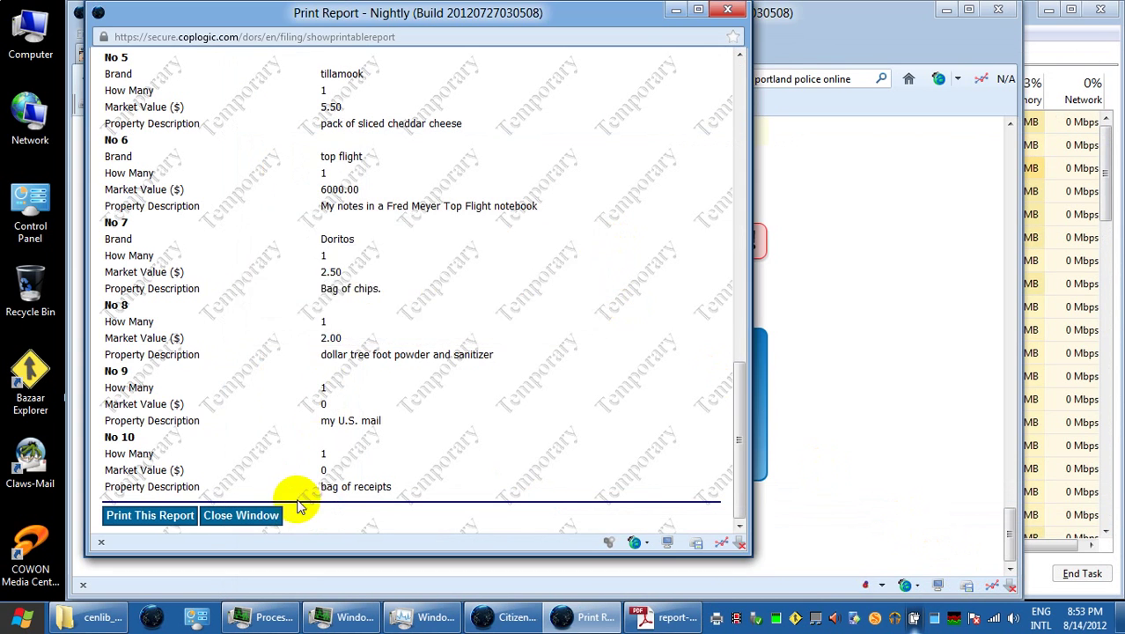
{"action": "left_click", "coordinate": [257, 516]}
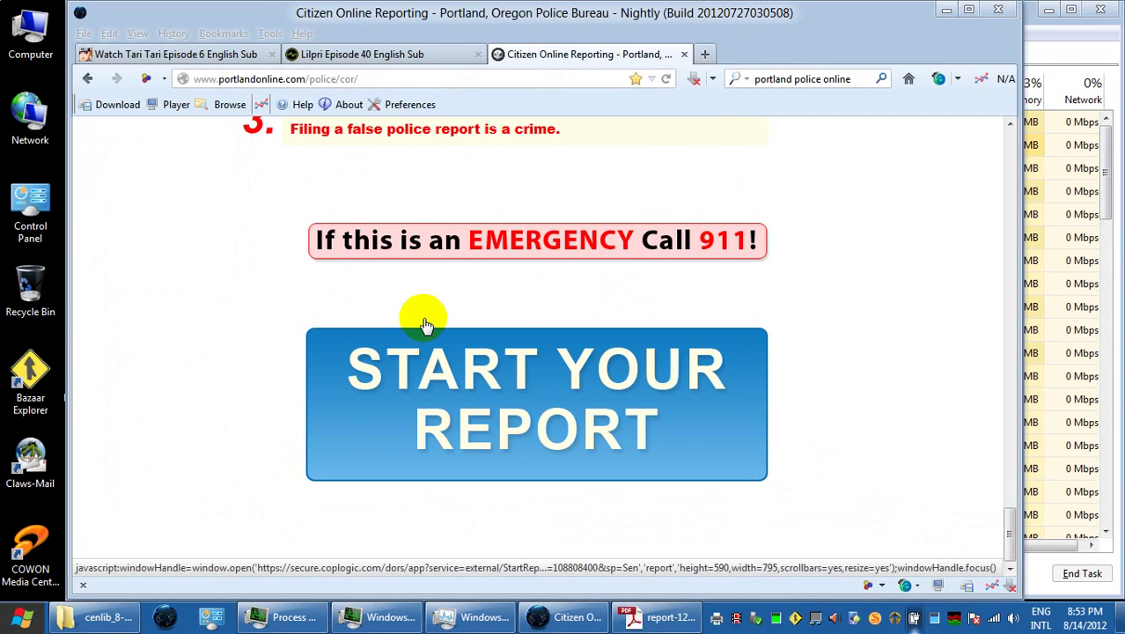
Open the newest police report submission e-mail in Thunderbird and narrow the mail window to fit beside Task Manager.
{"action": "left_click", "coordinate": [946, 10]}
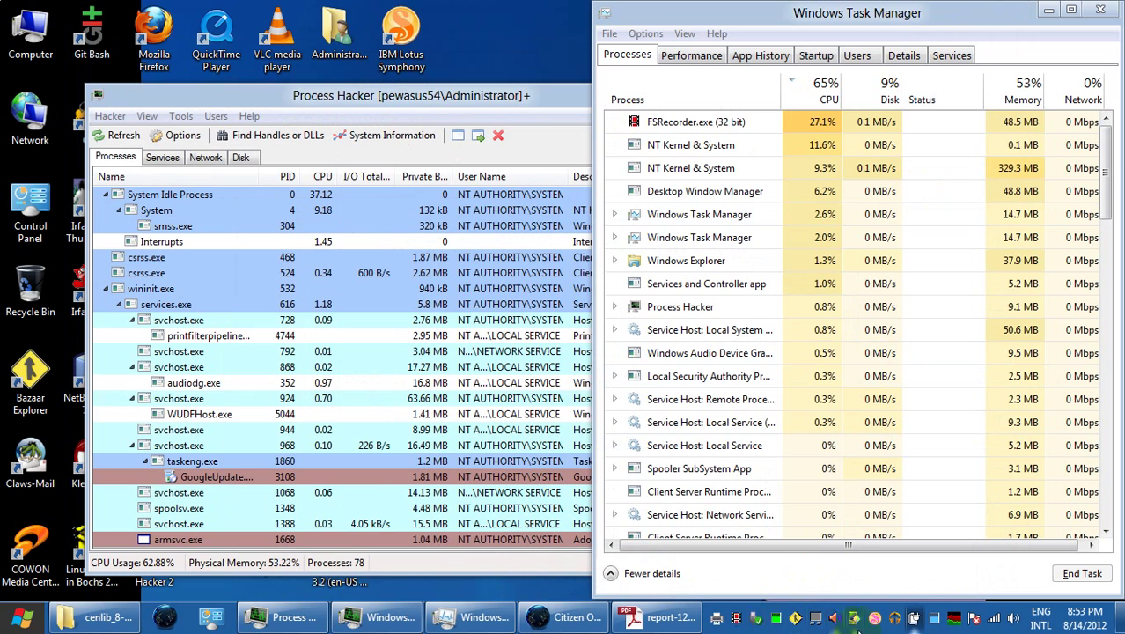
{"action": "left_click", "coordinate": [740, 620]}
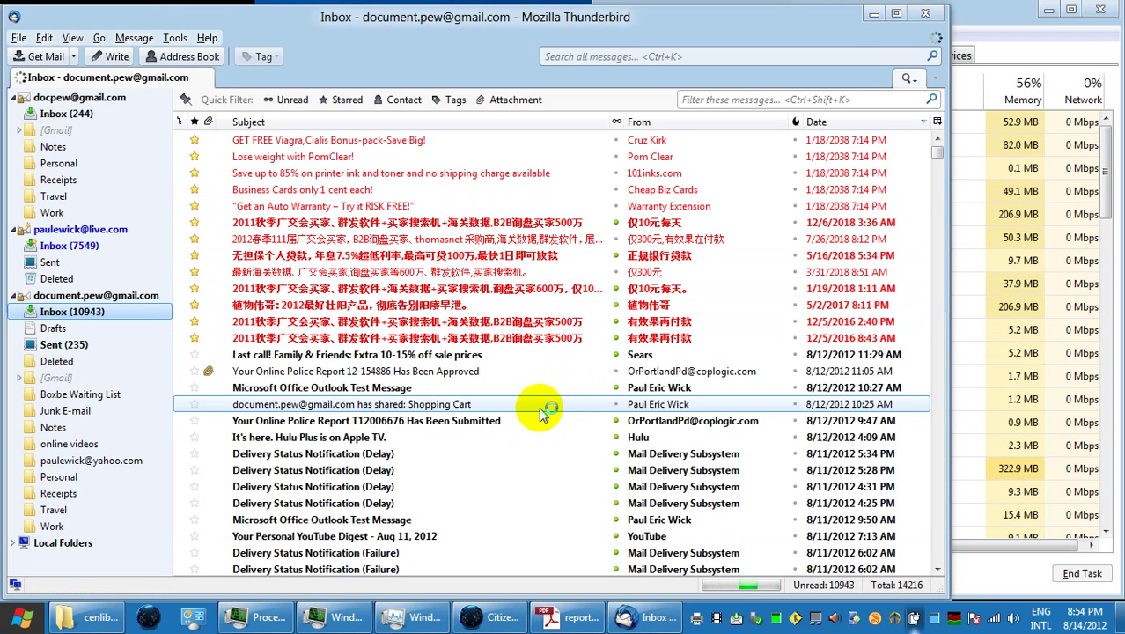
{"action": "scroll", "coordinate": [563, 451], "scroll_direction": "down", "scroll_amount": 1}
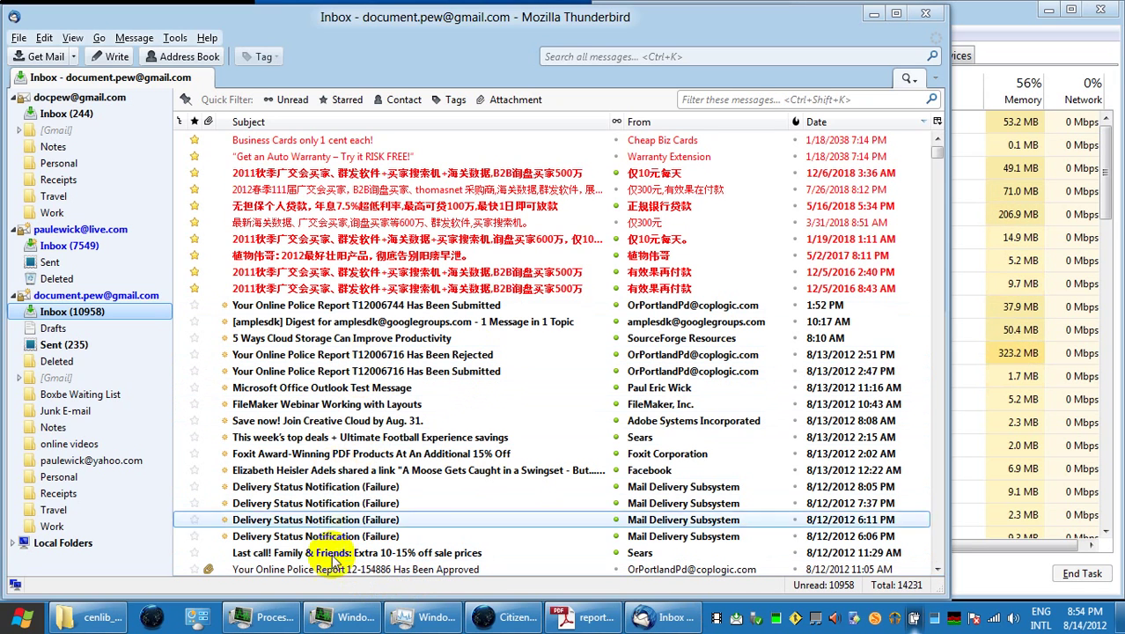
{"action": "scroll", "coordinate": [393, 476], "scroll_direction": "down", "scroll_amount": 3}
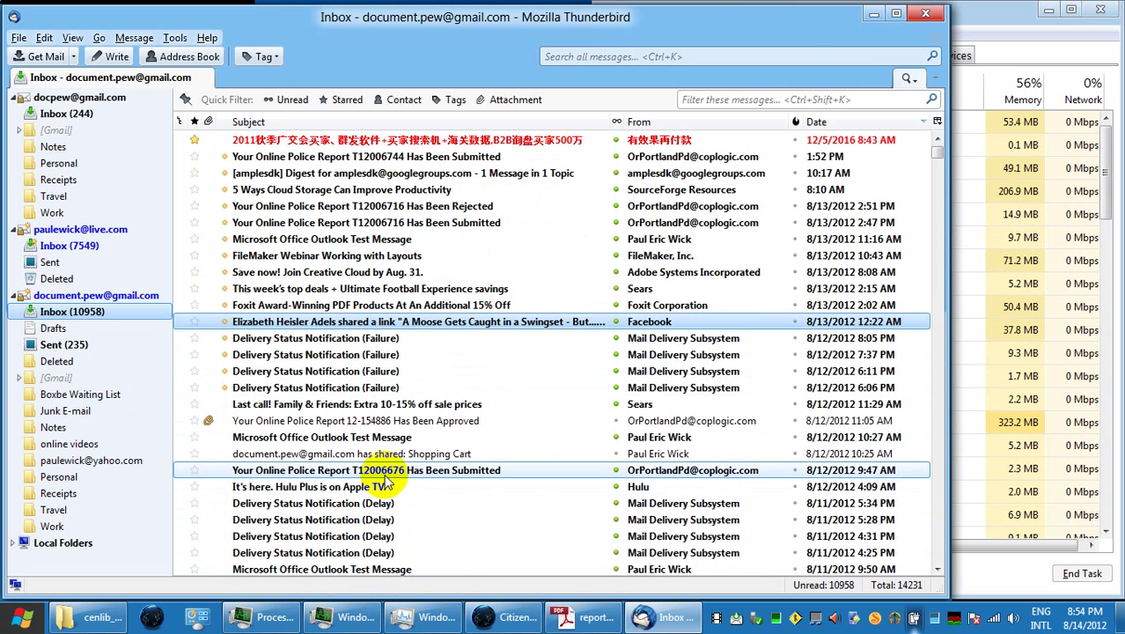
{"action": "scroll", "coordinate": [444, 356], "scroll_direction": "up", "scroll_amount": 4}
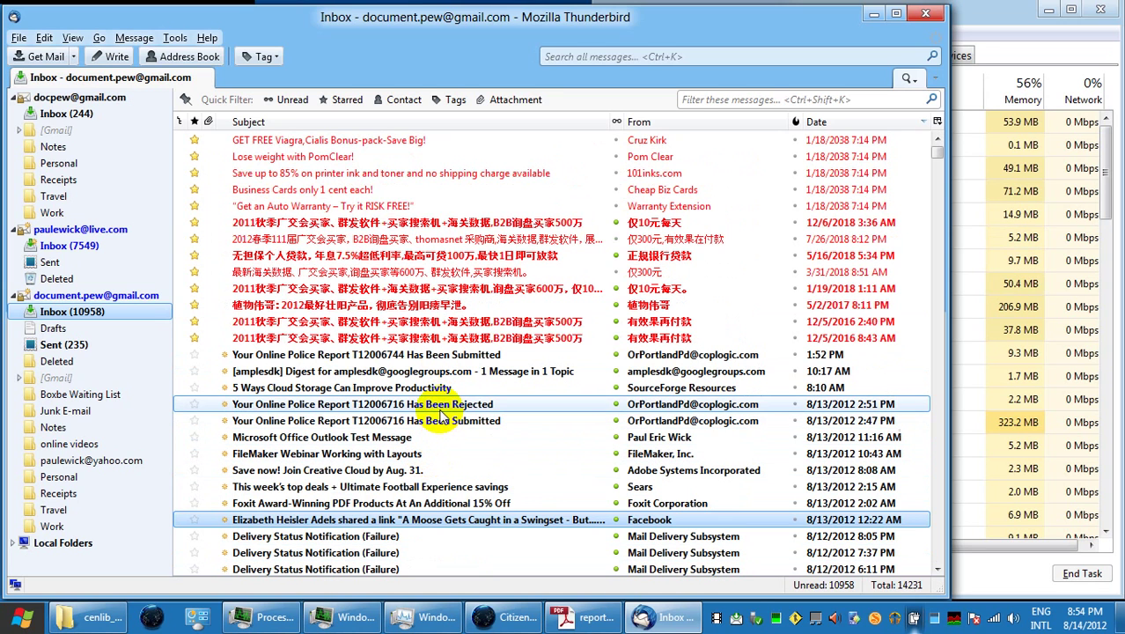
{"action": "double_click", "coordinate": [427, 355]}
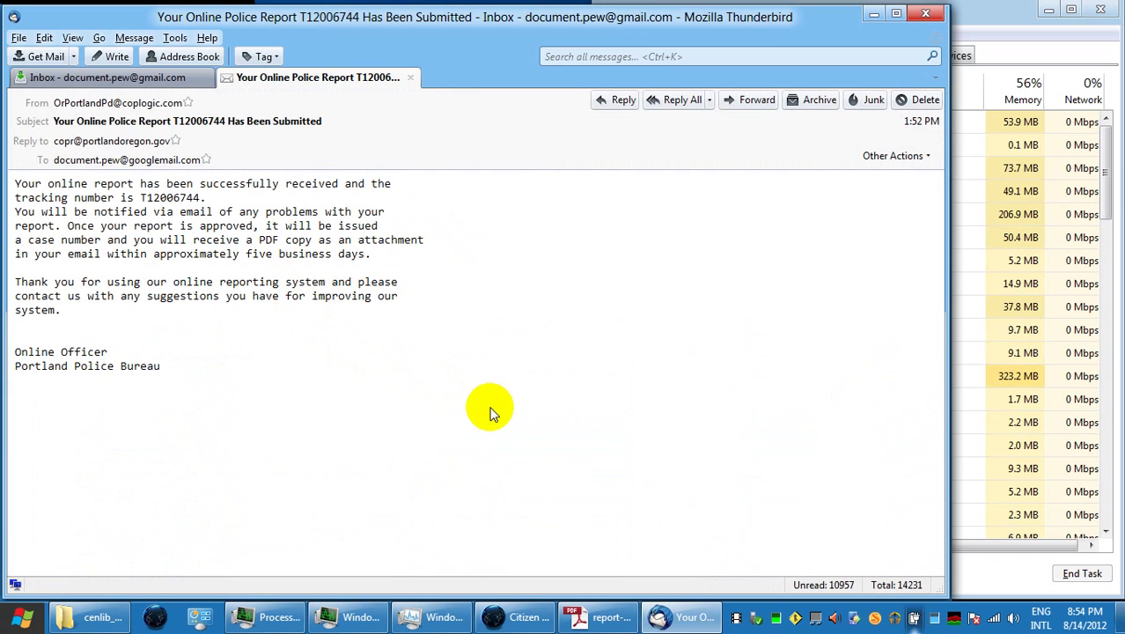
{"action": "left_click_drag", "start_coordinate": [946, 498], "coordinate": [512, 468]}
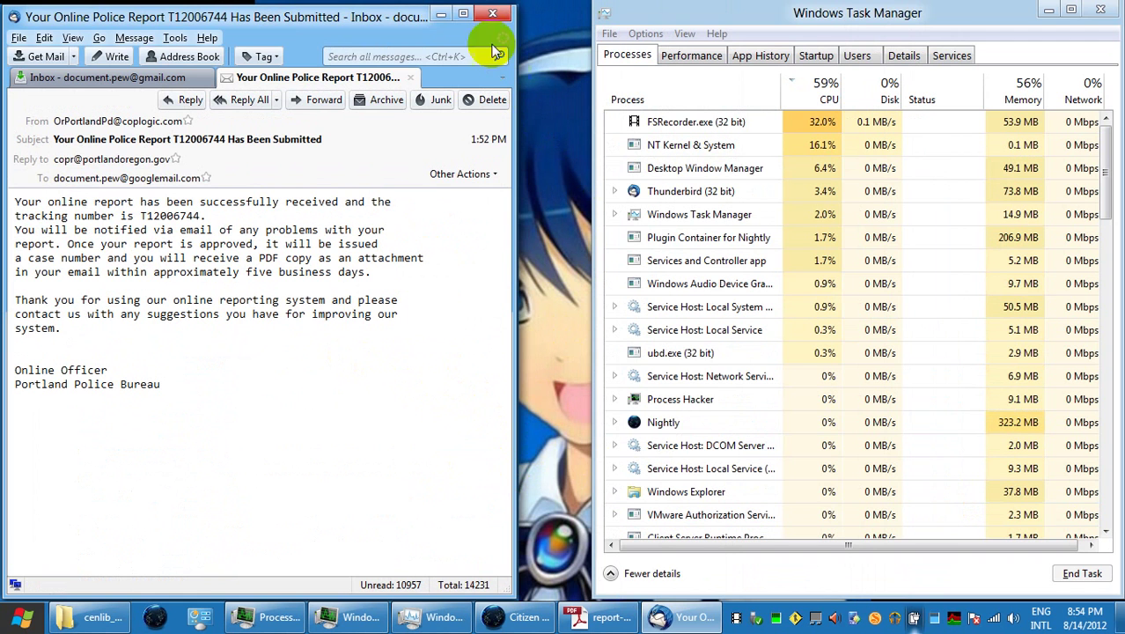
Start Paint.NET with a blank image, check its paste options, and return to the report submission e-mail in Thunderbird.
{"action": "left_click", "coordinate": [440, 14]}
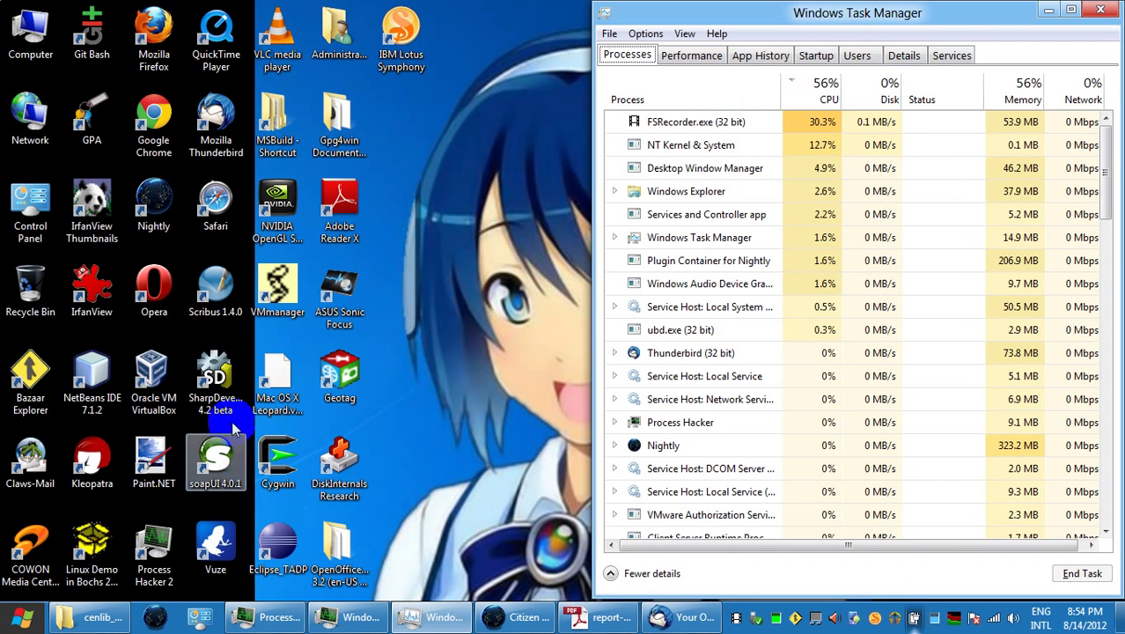
{"action": "double_click", "coordinate": [164, 460]}
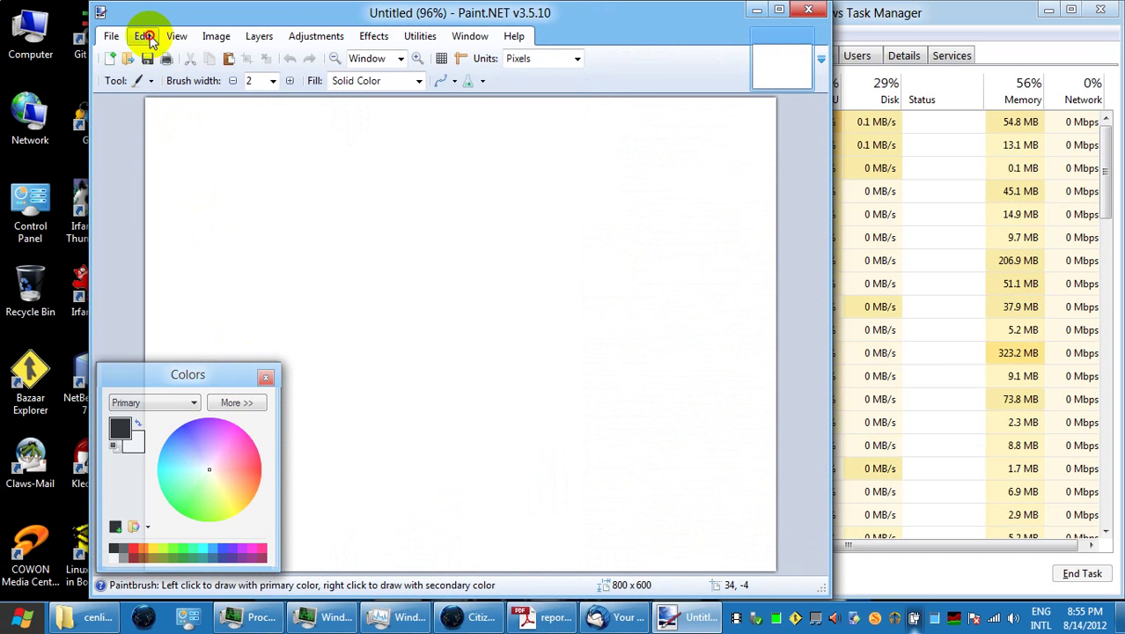
{"action": "left_click", "coordinate": [145, 36]}
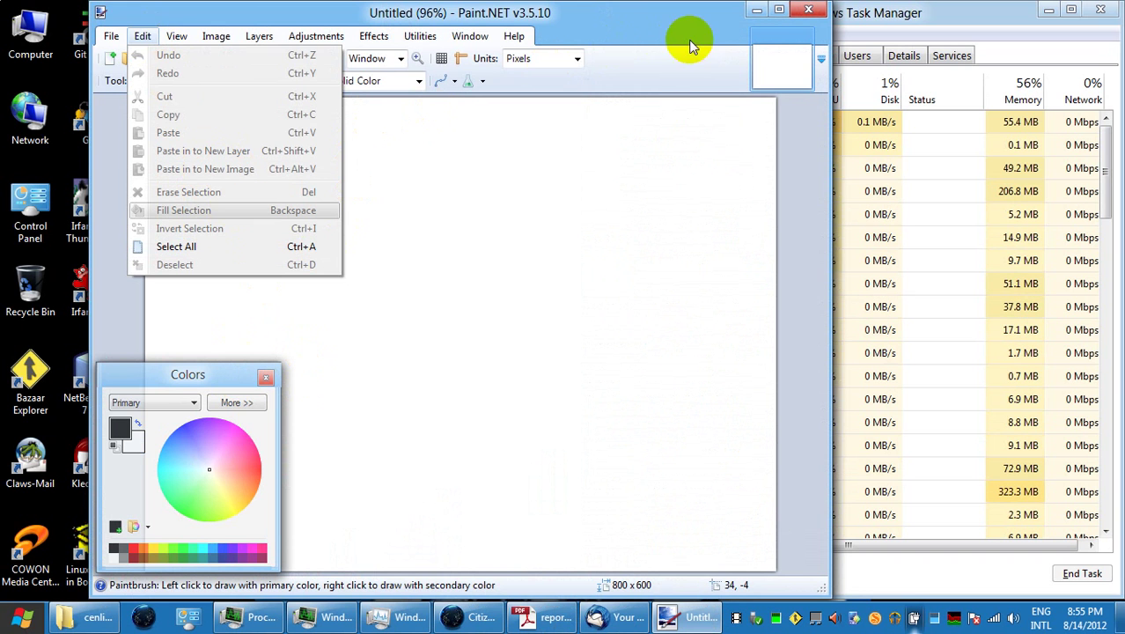
{"action": "left_click", "coordinate": [757, 10]}
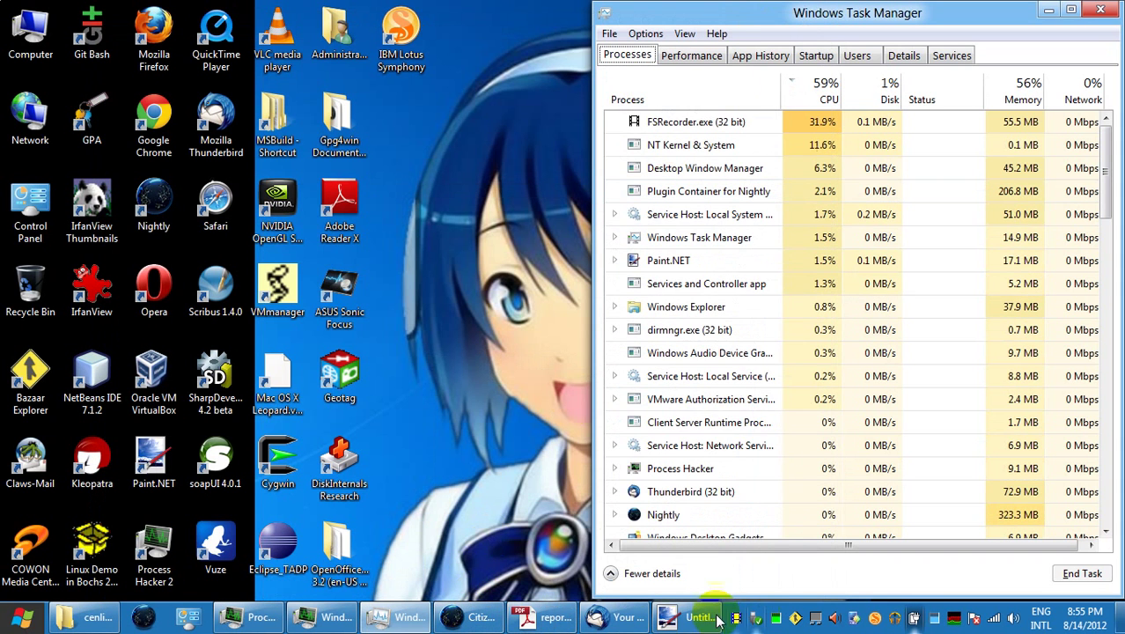
{"action": "left_click", "coordinate": [611, 567]}
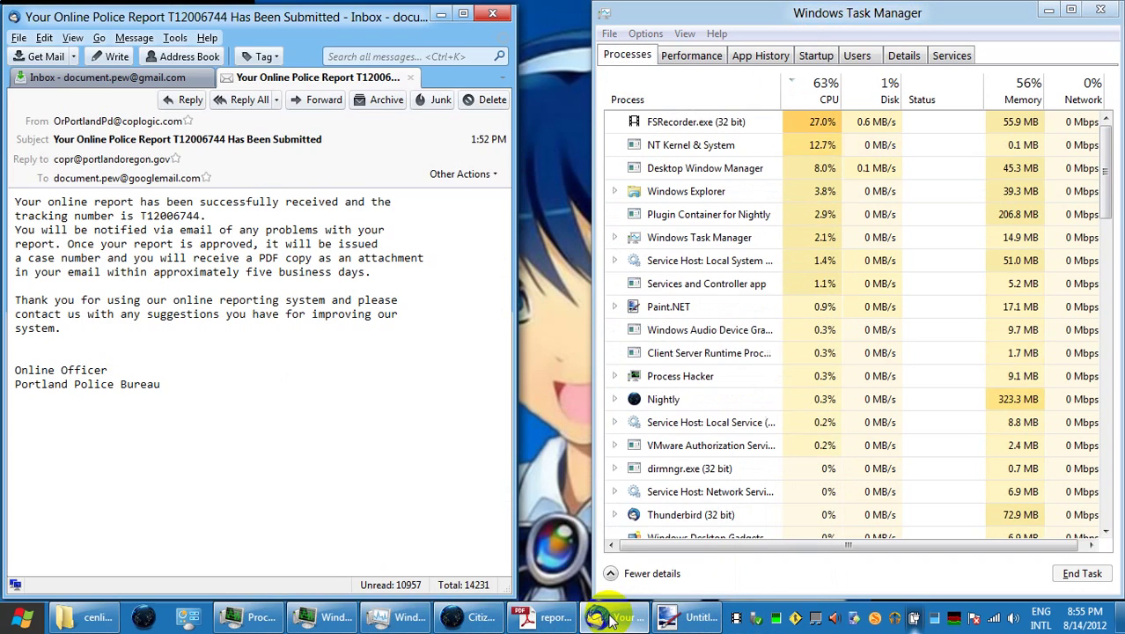